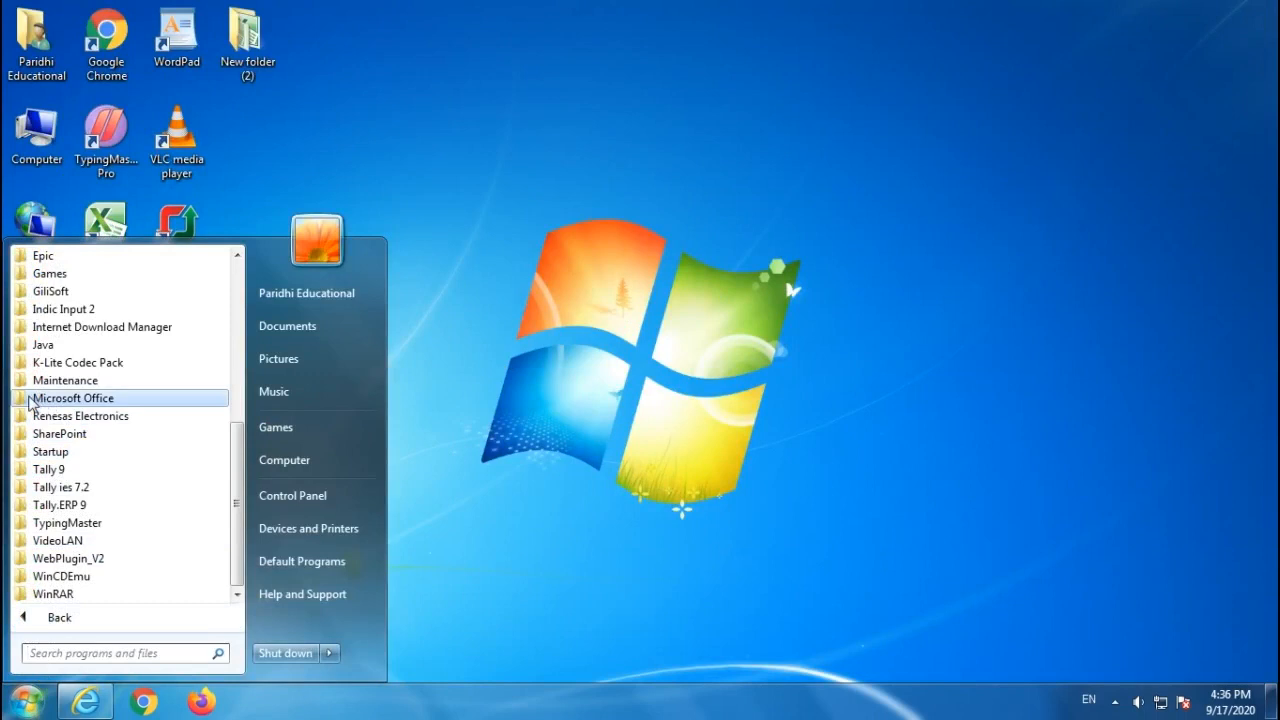
Start Microsoft Excel 2010 from the installed Microsoft Office programs.
left_click(117, 402)
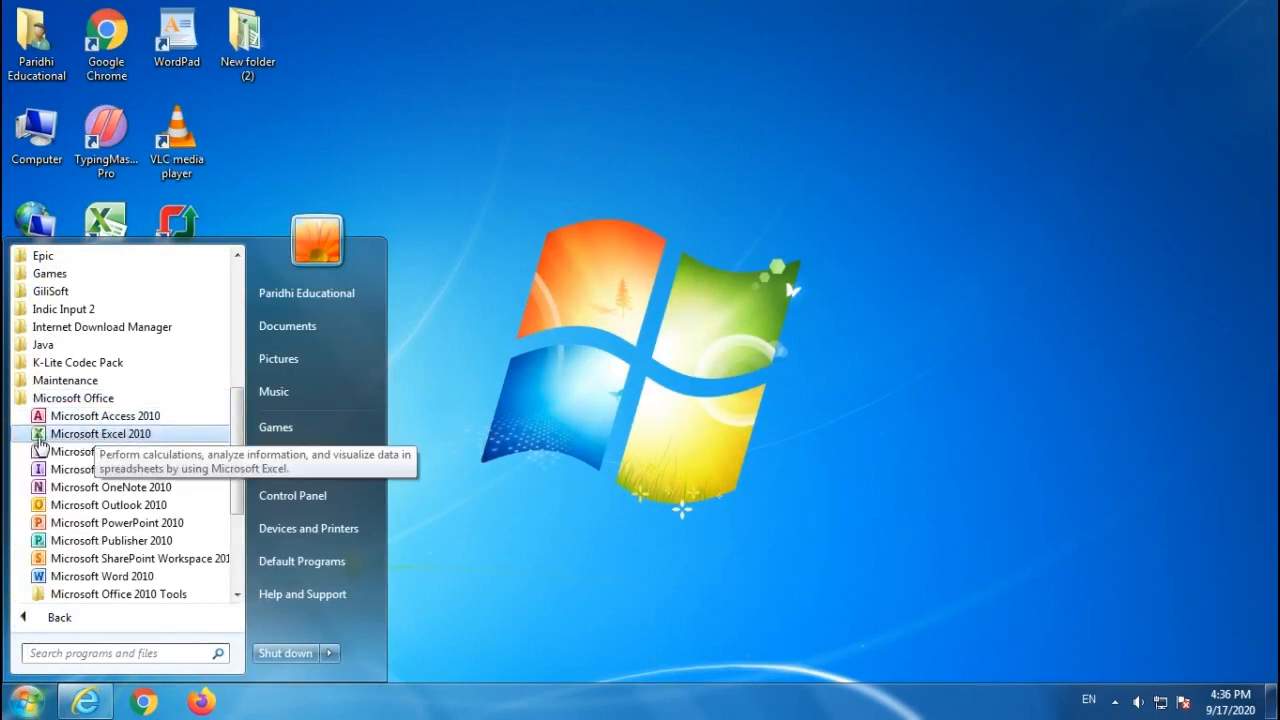
left_click(110, 434)
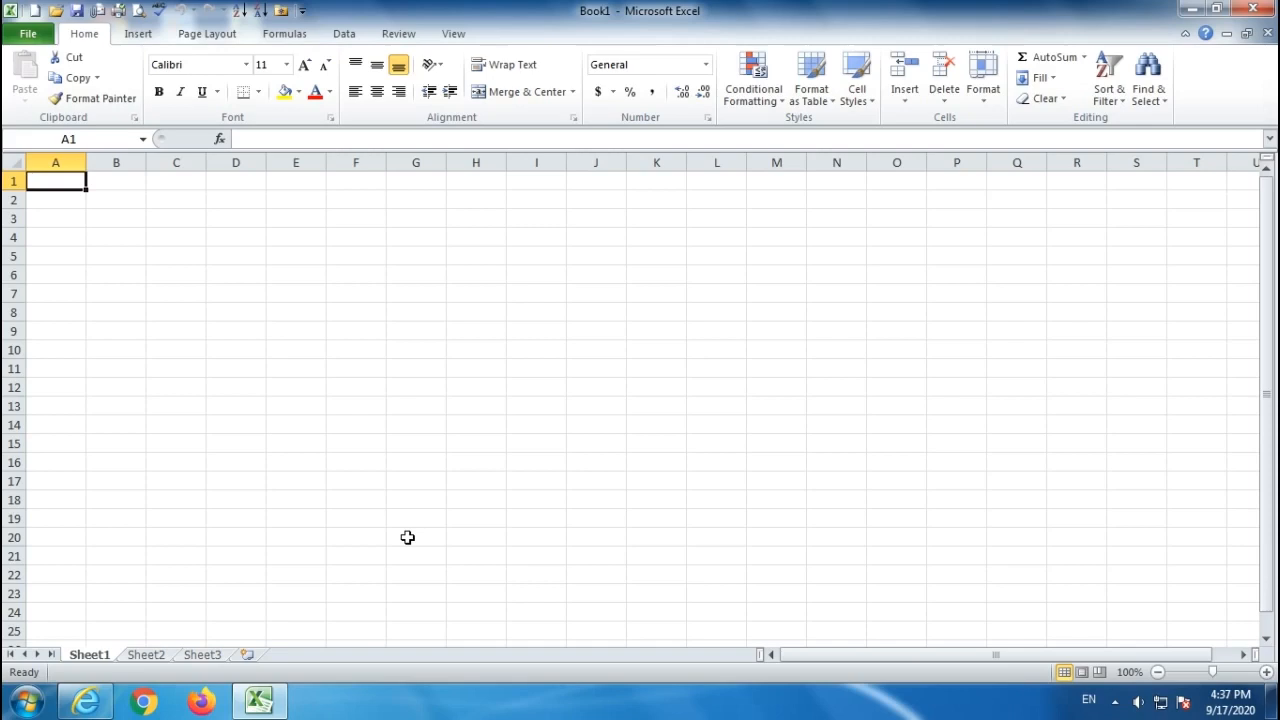
left_click_drag(2, 8, 1252, 32)
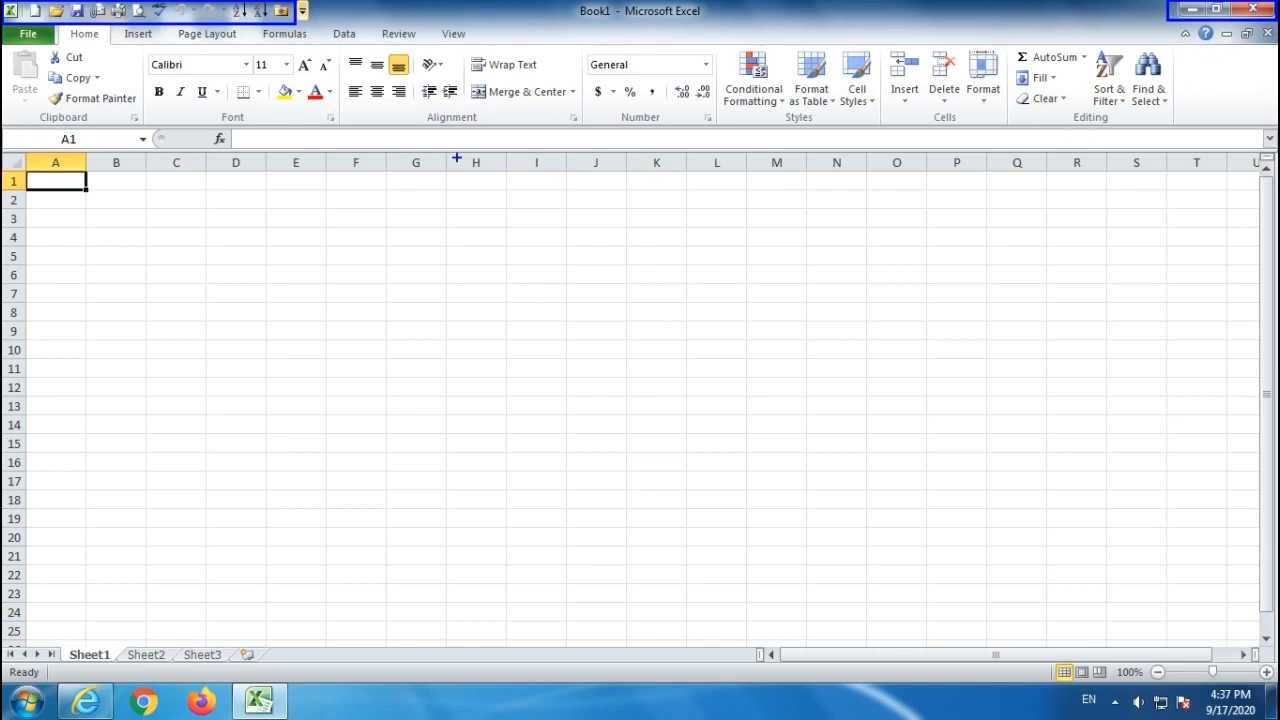
key("Escape")
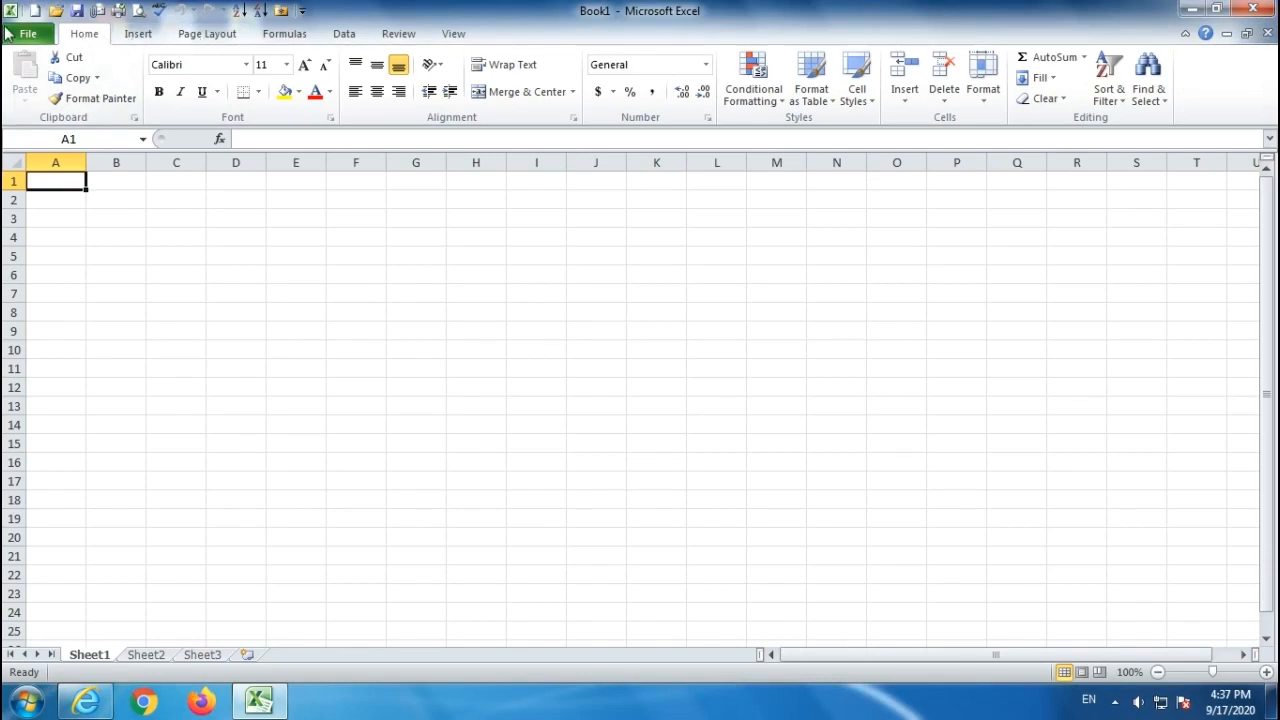
mouse_move(3, 22)
left_mouse_down()
mouse_move(329, 46)
mouse_move(527, 44)
left_mouse_up()
Look through the Insert, Page Layout and Formulas command sets and return to the Home commands.
left_click(138, 34)
left_click(207, 34)
left_click(285, 34)
left_click(207, 34)
left_click(140, 36)
left_click(86, 35)
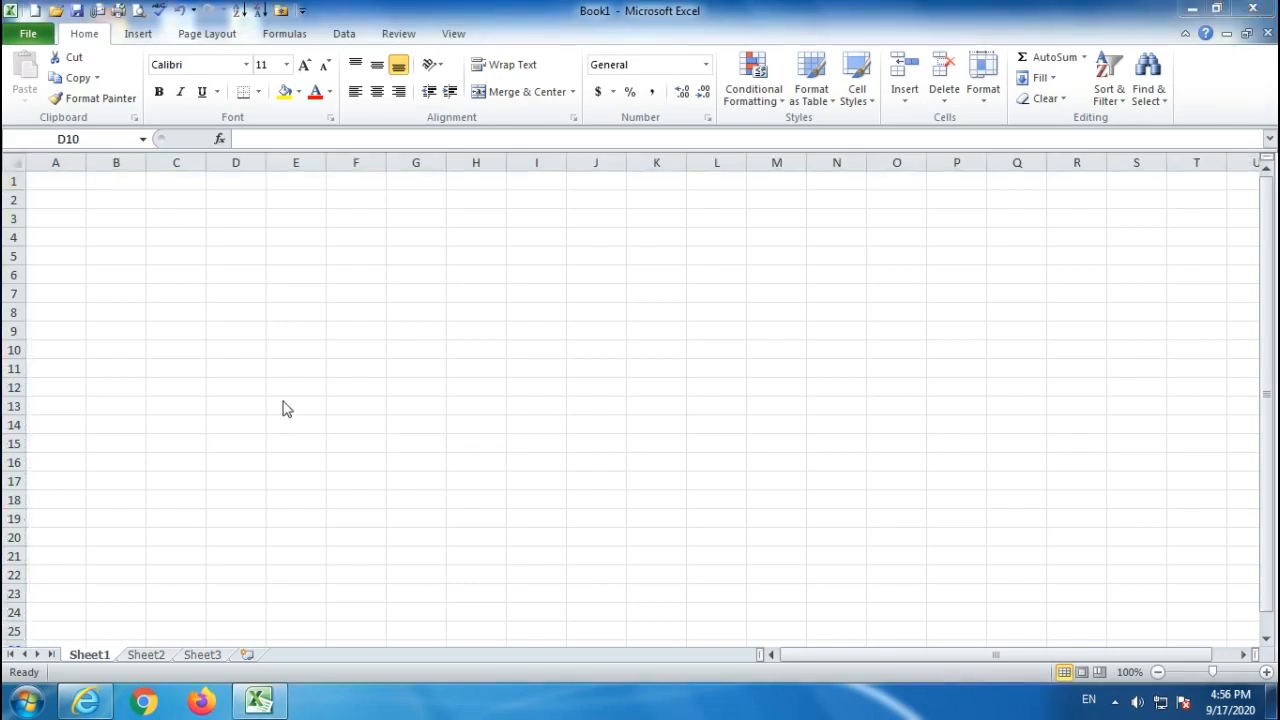
Select entire columns D, E and F one at a time, followed by entire rows 6 and 7.
left_click(262, 362)
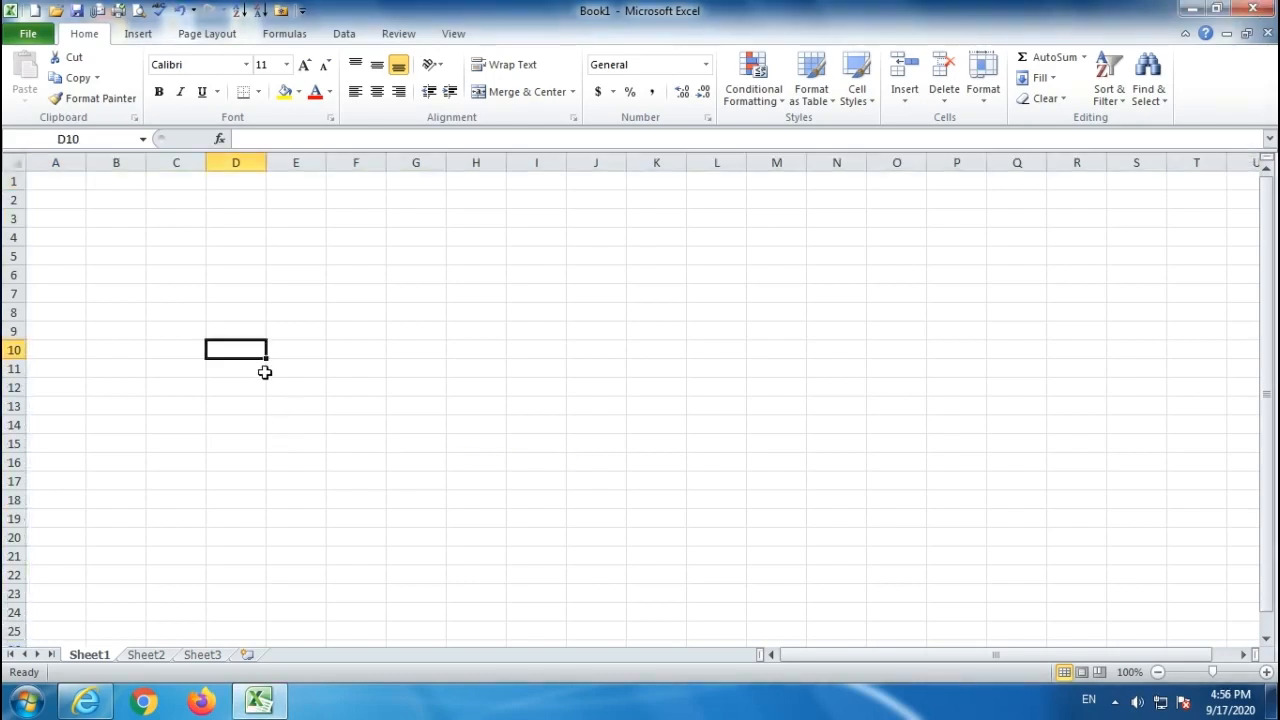
left_click(245, 158)
left_click(297, 160)
left_click(342, 160)
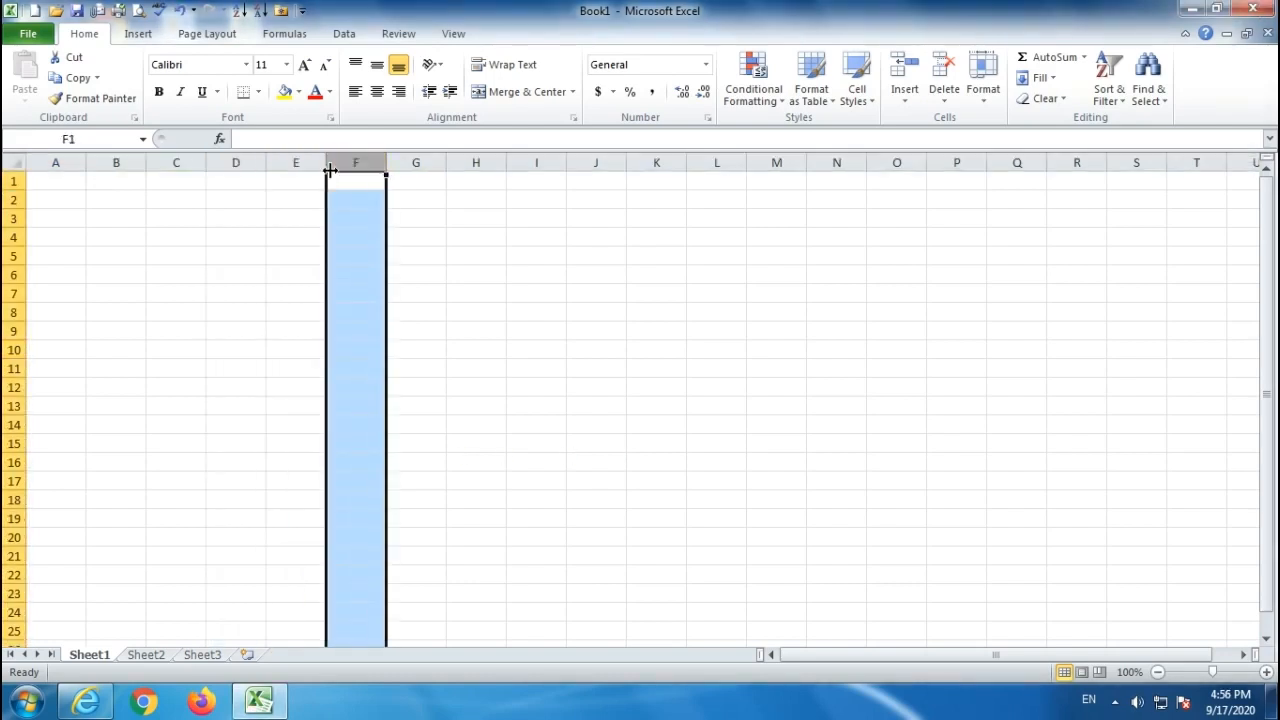
left_click(14, 275)
left_click(14, 293)
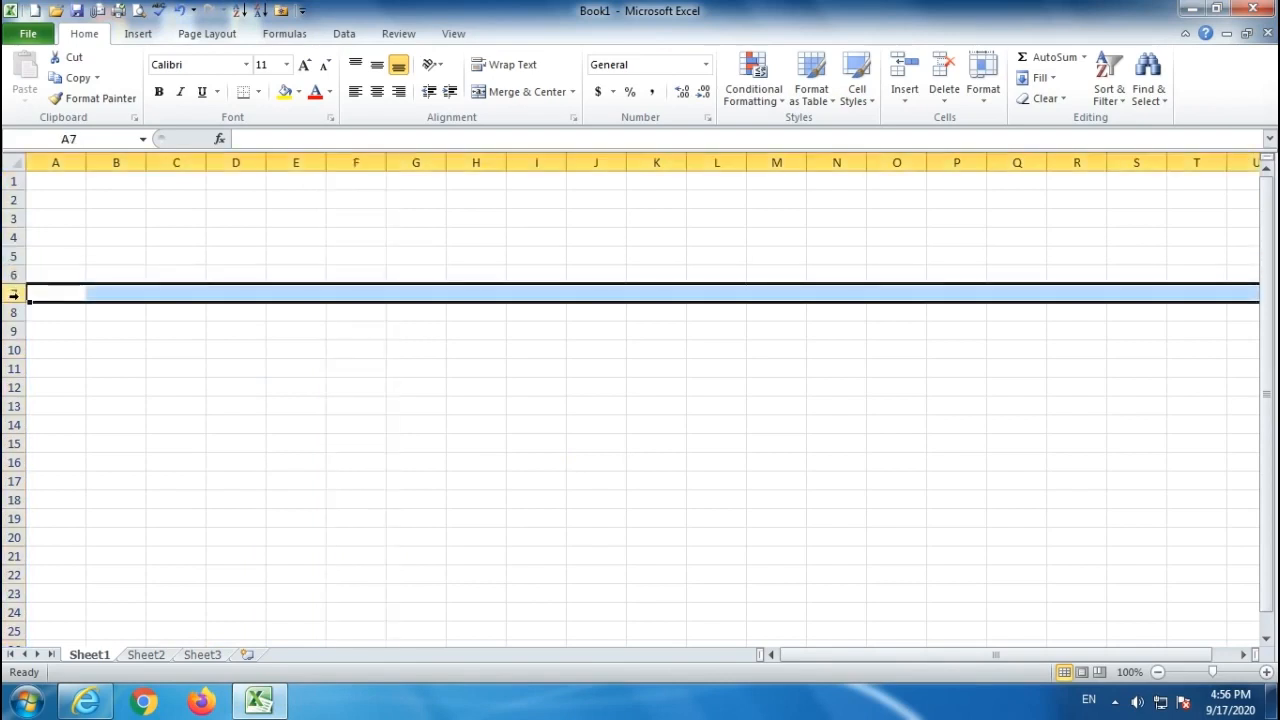
Select individual cells in columns C to F one by one, from C13 through D7 and F12 to D8.
left_click(150, 408)
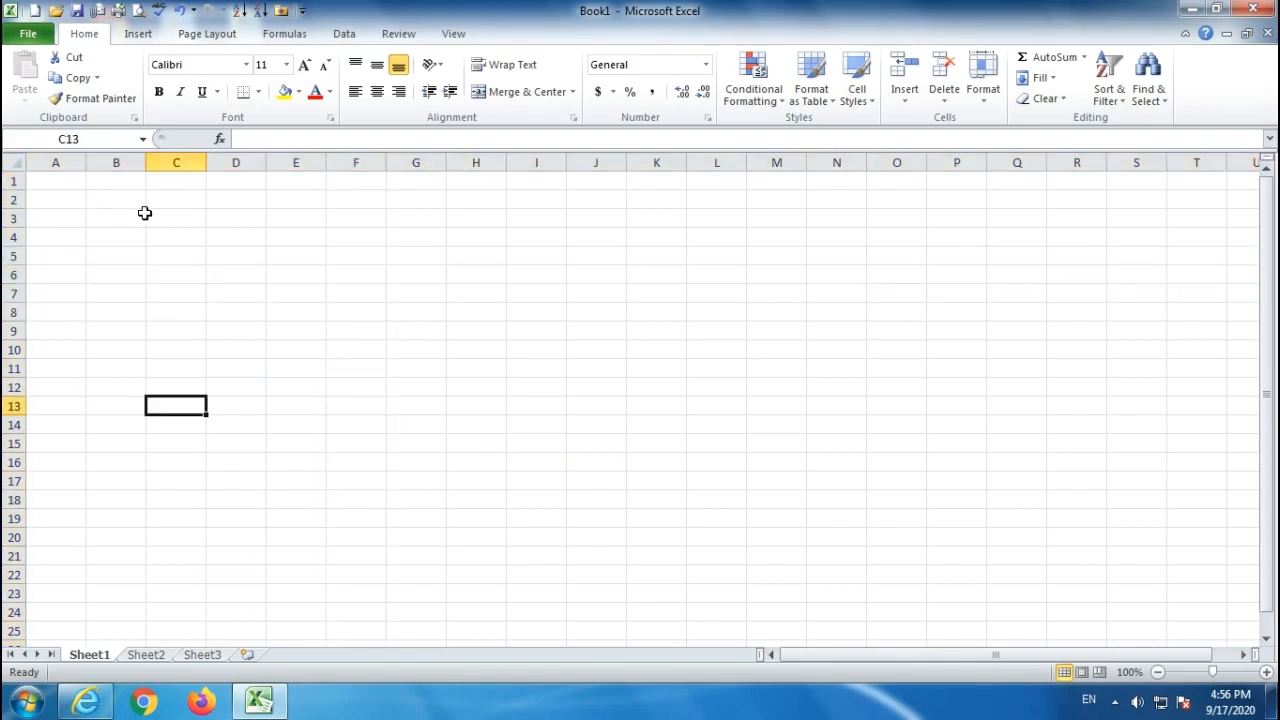
left_click(176, 216)
left_click(176, 241)
left_click(176, 293)
left_click(171, 350)
left_click(234, 346)
left_click(244, 288)
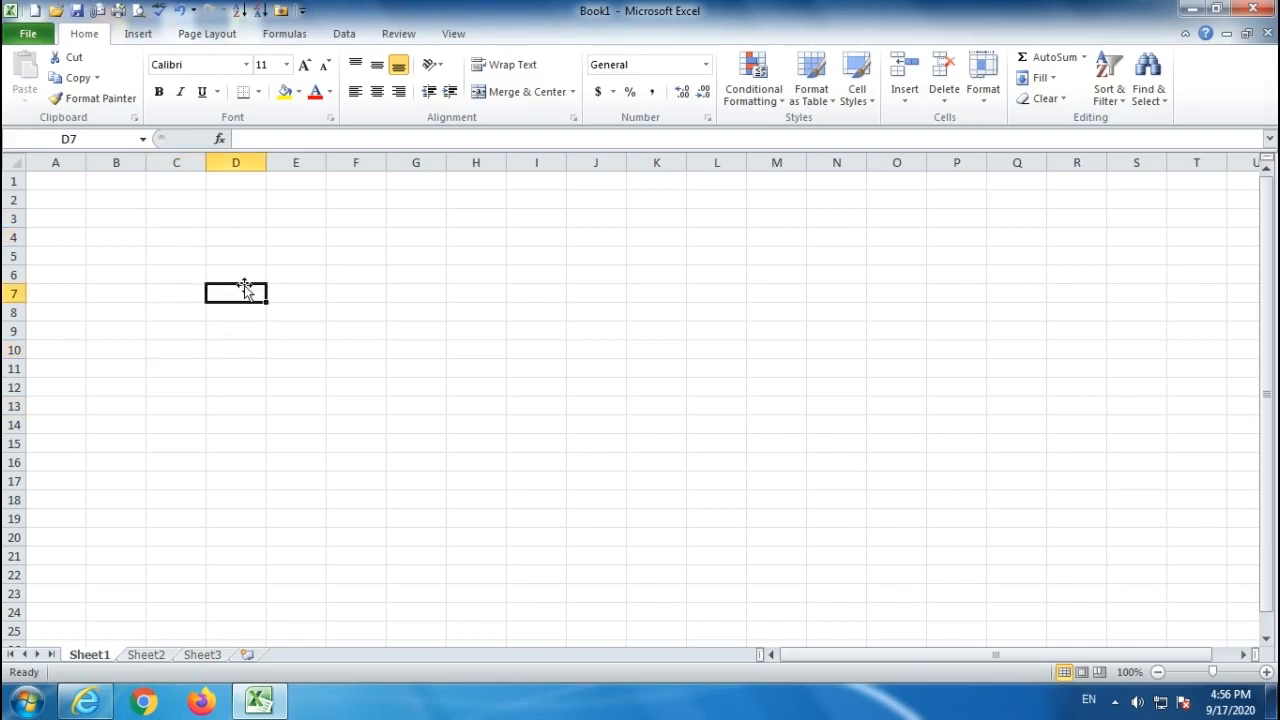
left_click(234, 349)
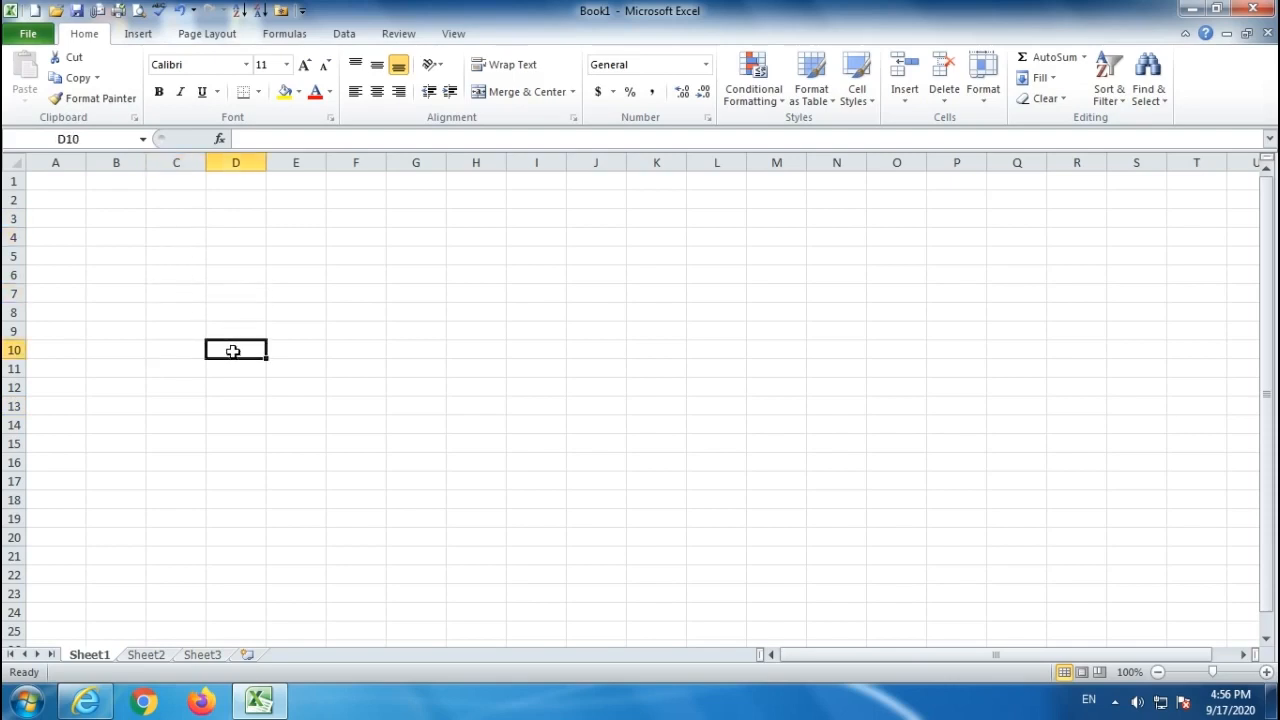
left_click(309, 348)
left_click(378, 388)
left_click(234, 352)
left_click(230, 308)
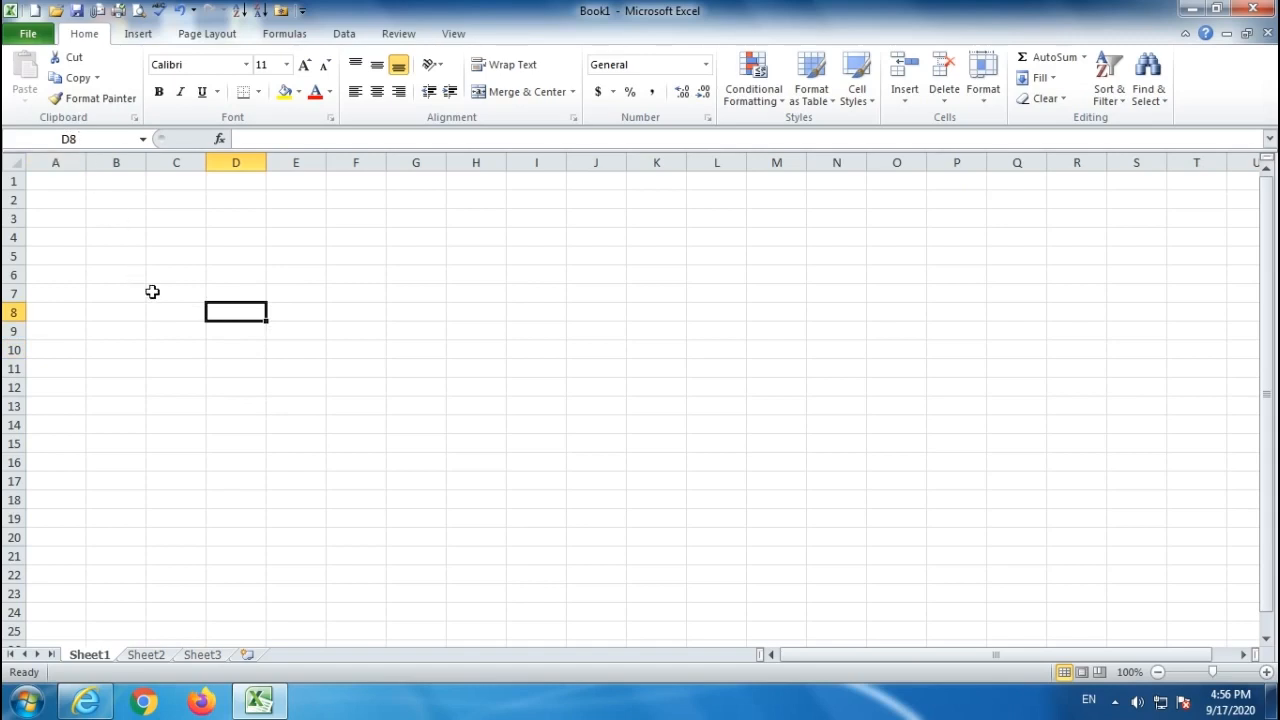
Enter MGM in cell B5 and reselect that cell.
left_click(107, 258)
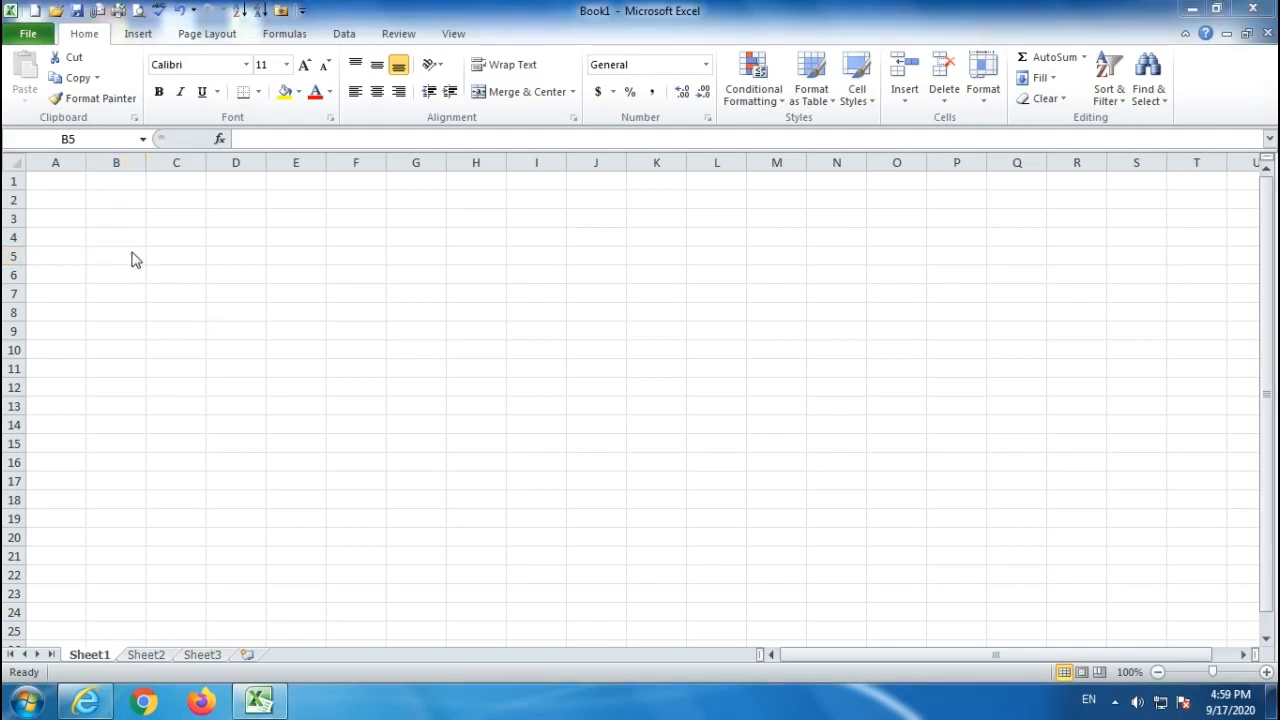
left_click(124, 255)
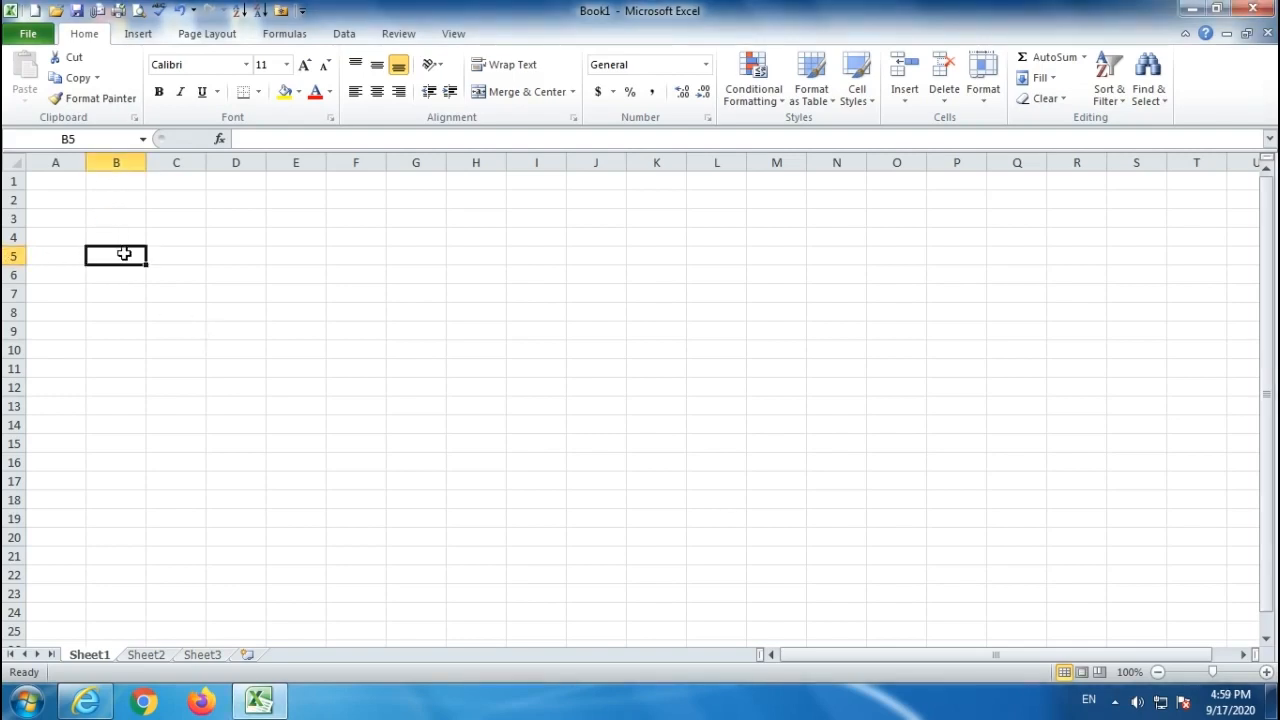
type("MGM")
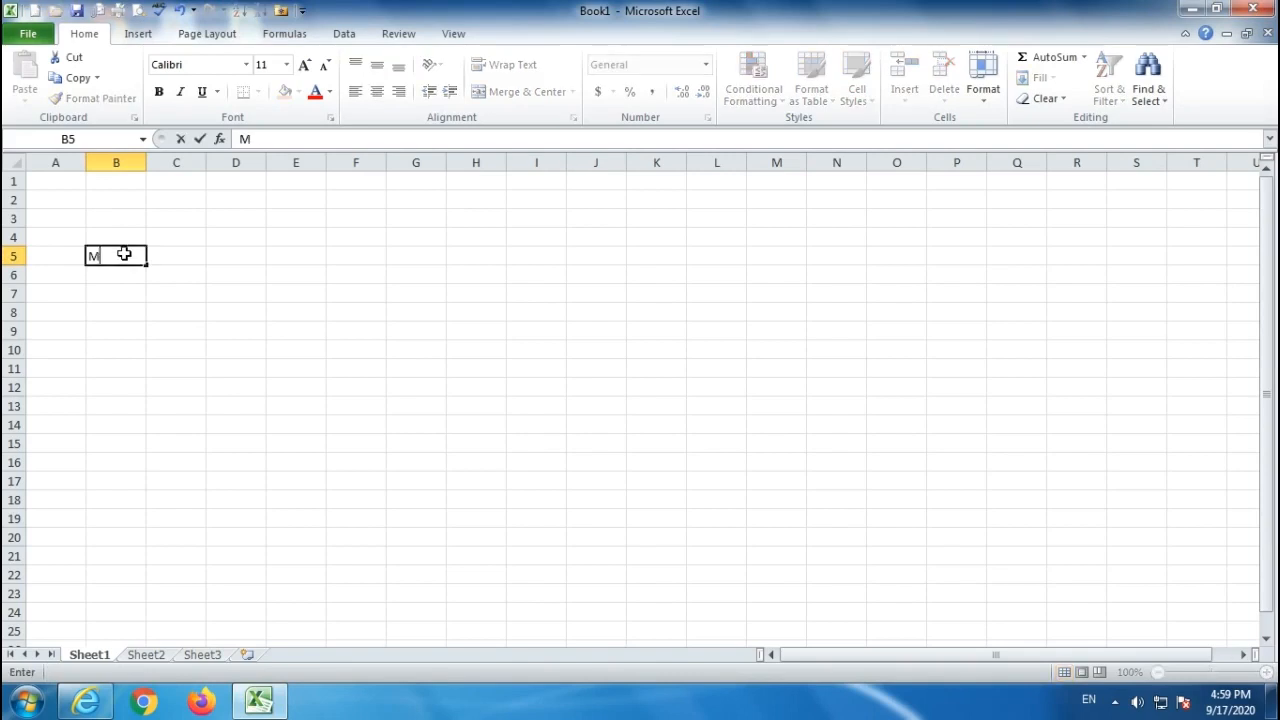
left_click(116, 386)
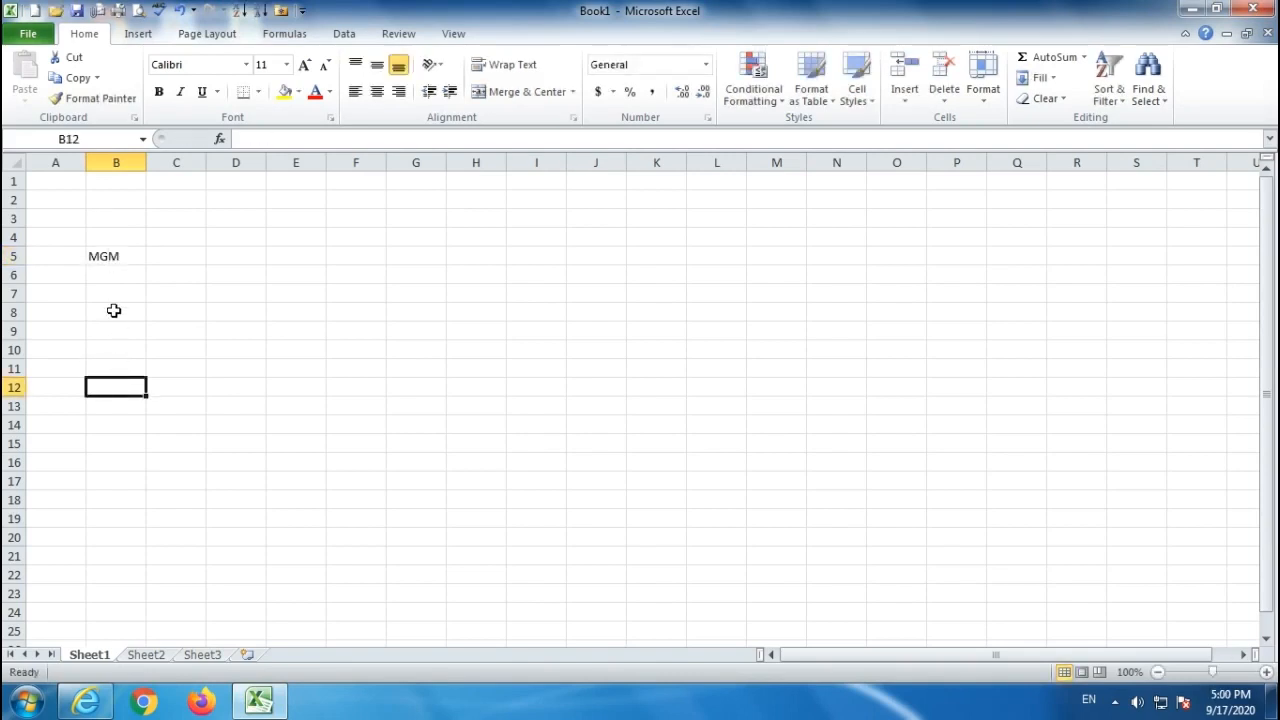
left_click(106, 259)
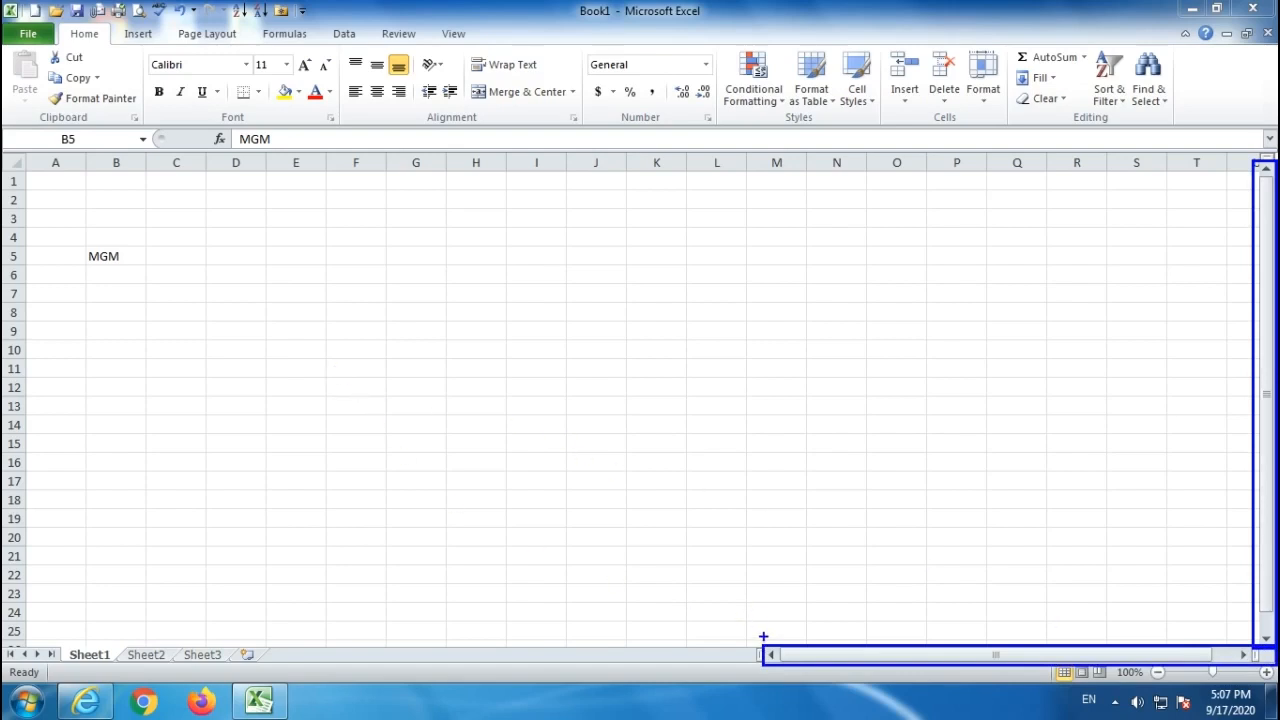
mouse_move(764, 641)
left_mouse_down()
mouse_move(506, 665)
mouse_move(3, 663)
left_mouse_up()
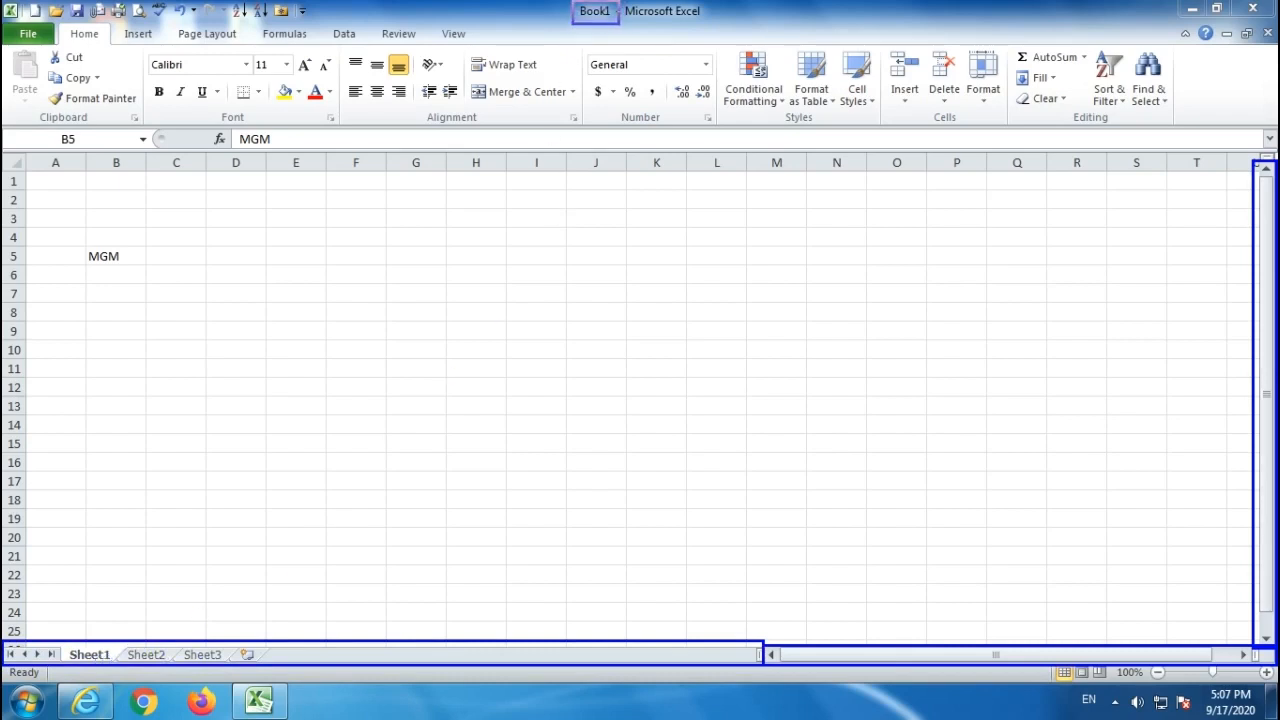
mouse_move(76, 650)
left_mouse_down()
mouse_move(112, 632)
mouse_move(213, 643)
left_mouse_up()
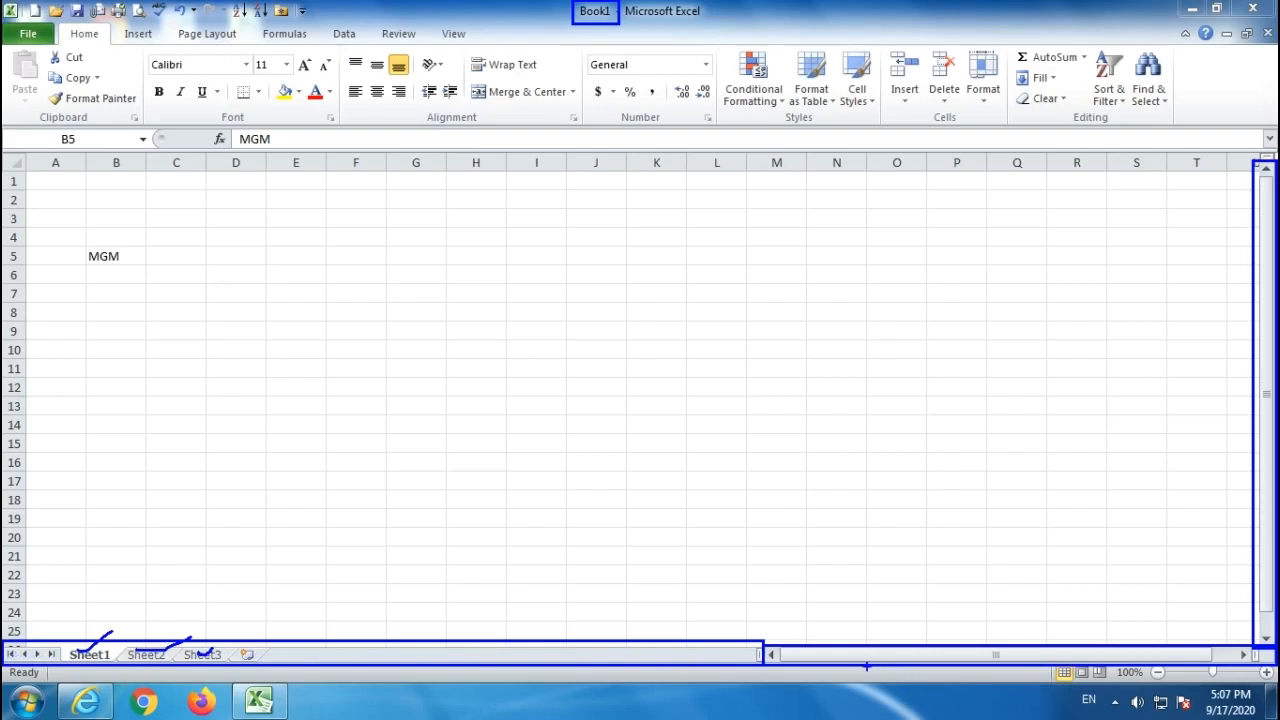
key("Escape")
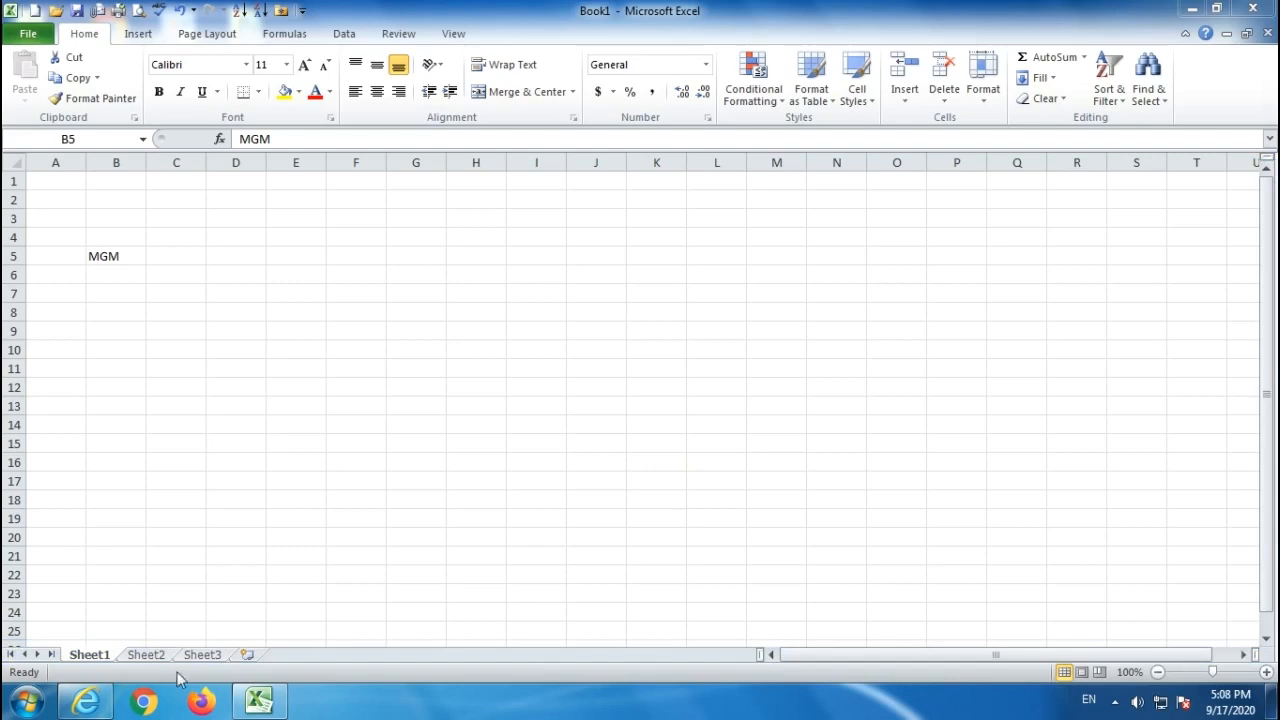
key("ctrl+2")
mouse_move(3, 661)
left_mouse_down()
mouse_move(56, 688)
mouse_move(836, 716)
mouse_move(1278, 706)
mouse_move(1278, 686)
left_mouse_up()
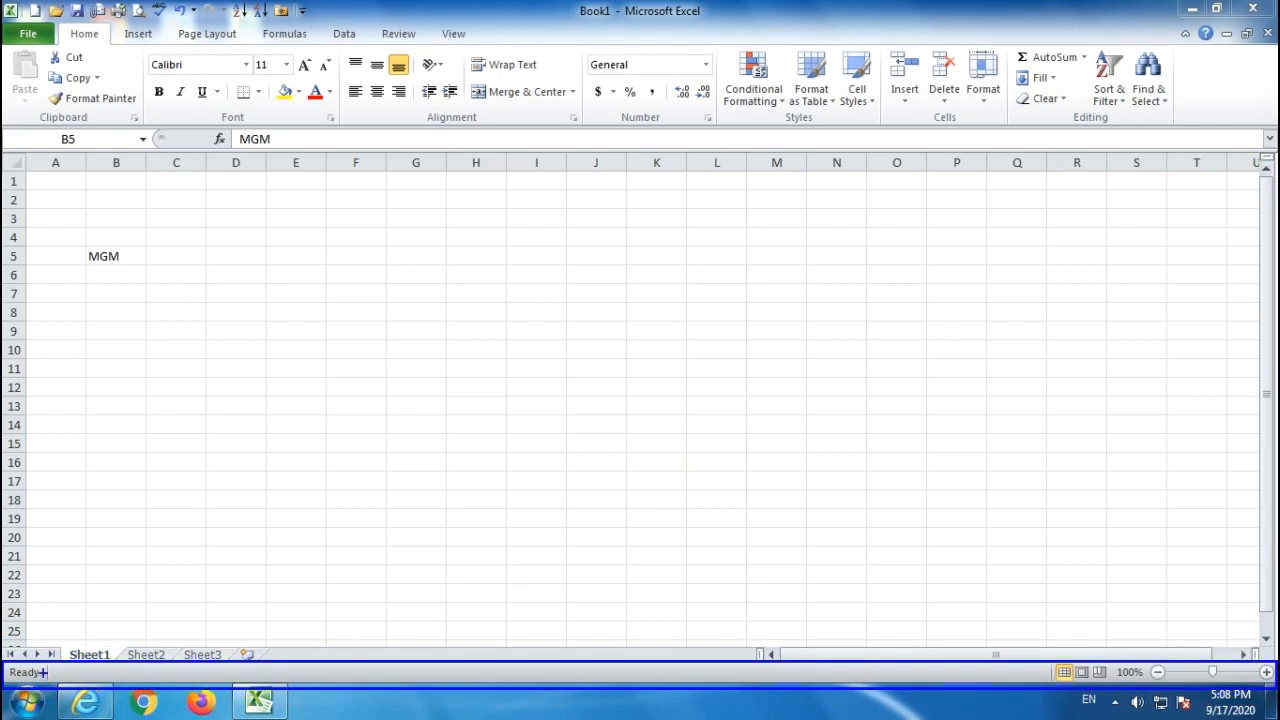
left_click_drag(42, 668, 88, 616)
mouse_move(1048, 661)
left_mouse_down()
mouse_move(1096, 648)
mouse_move(1111, 688)
mouse_move(1050, 674)
mouse_move(1048, 662)
left_mouse_up()
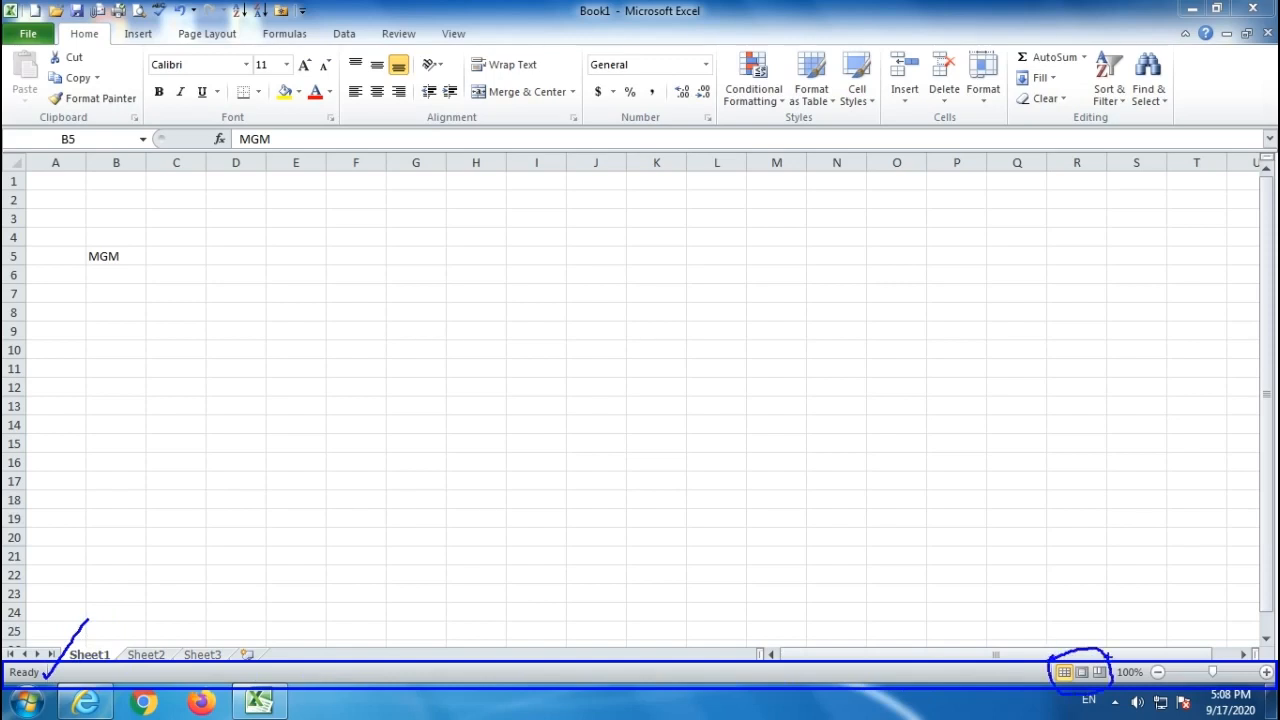
mouse_move(1114, 656)
left_mouse_down()
mouse_move(1190, 682)
mouse_move(1276, 688)
left_mouse_up()
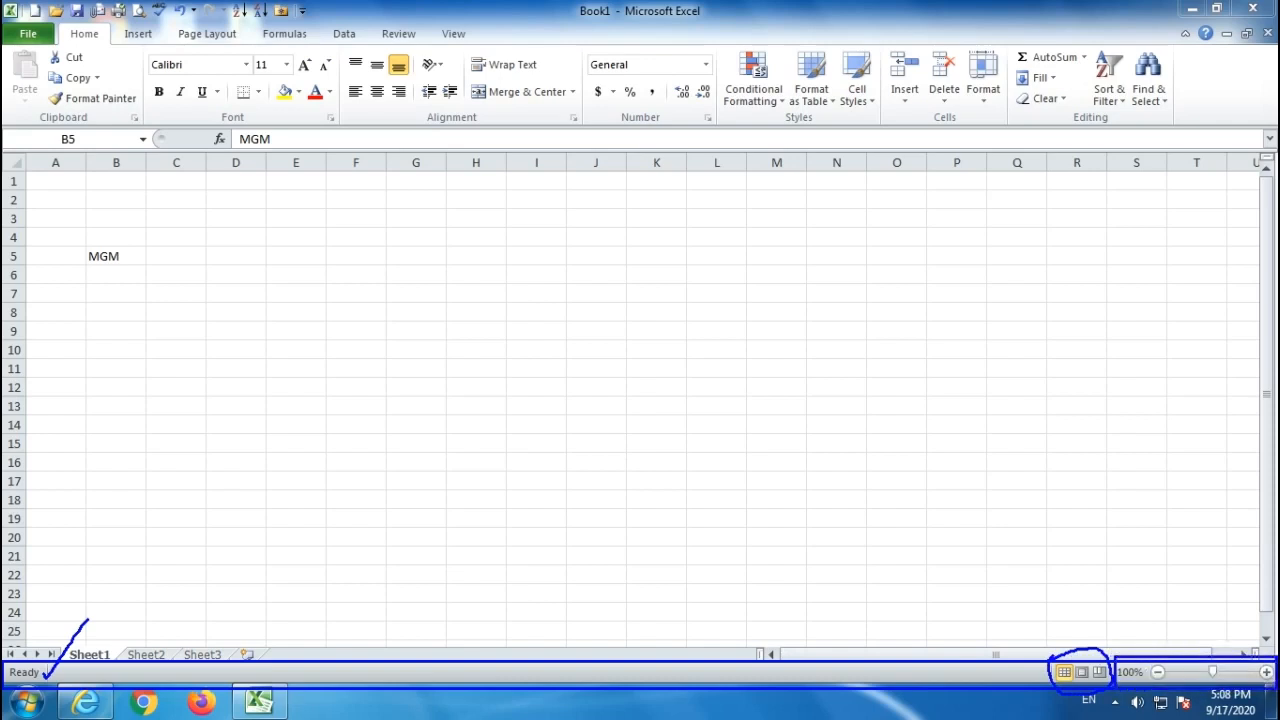
key("Escape")
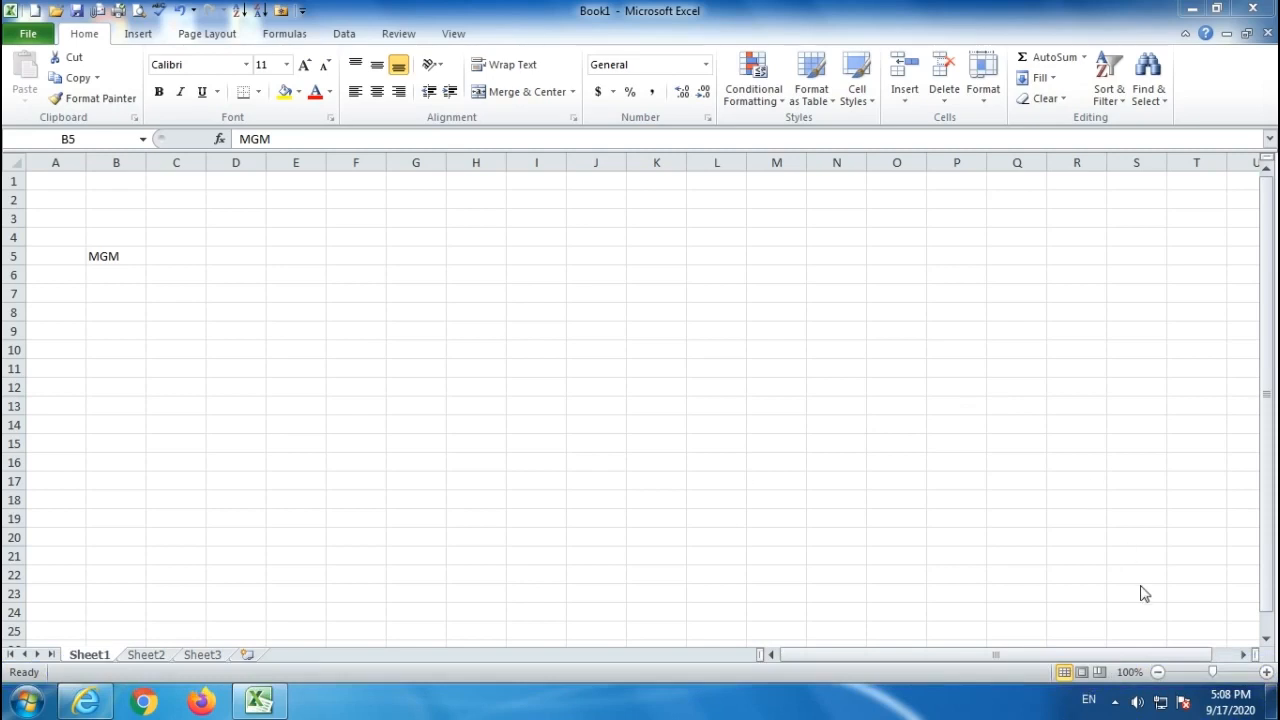
Zoom the worksheet in to 400%.
left_click(1267, 672)
left_click(1267, 672)
left_click(1267, 672)
left_click(1267, 672)
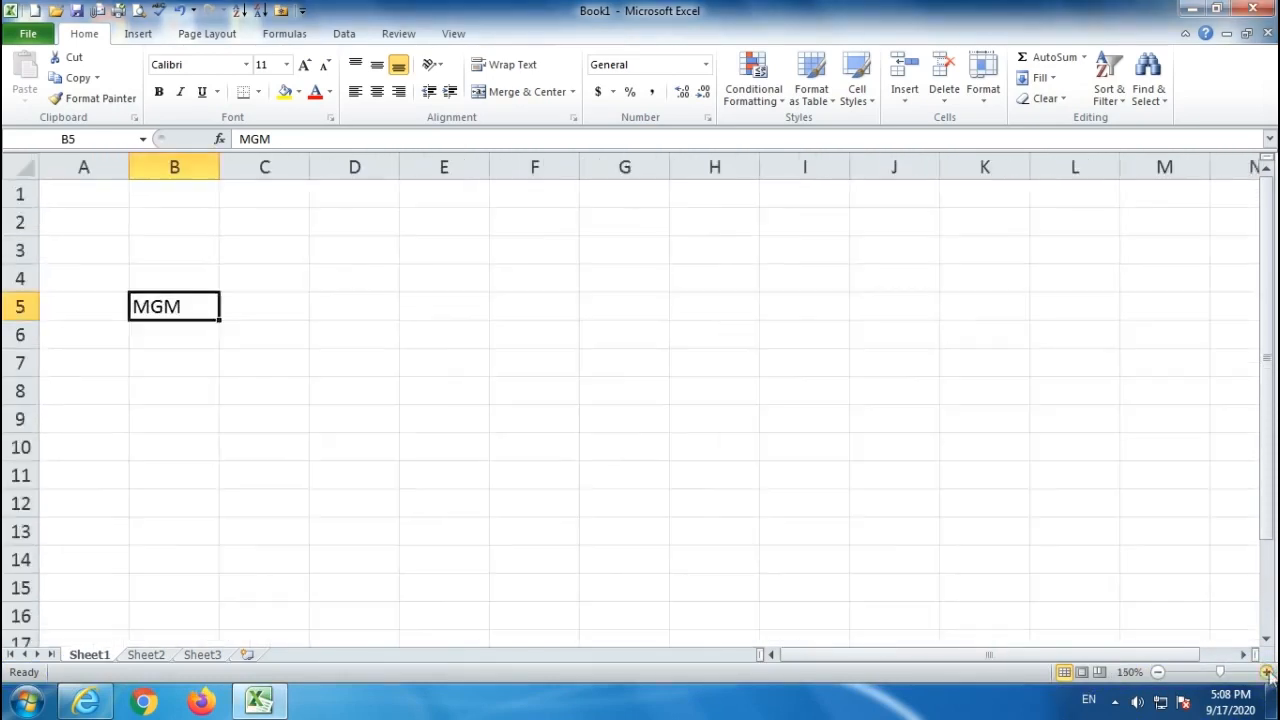
left_click(1267, 672)
left_click(1267, 672)
left_click(1267, 672)
left_click(1267, 672)
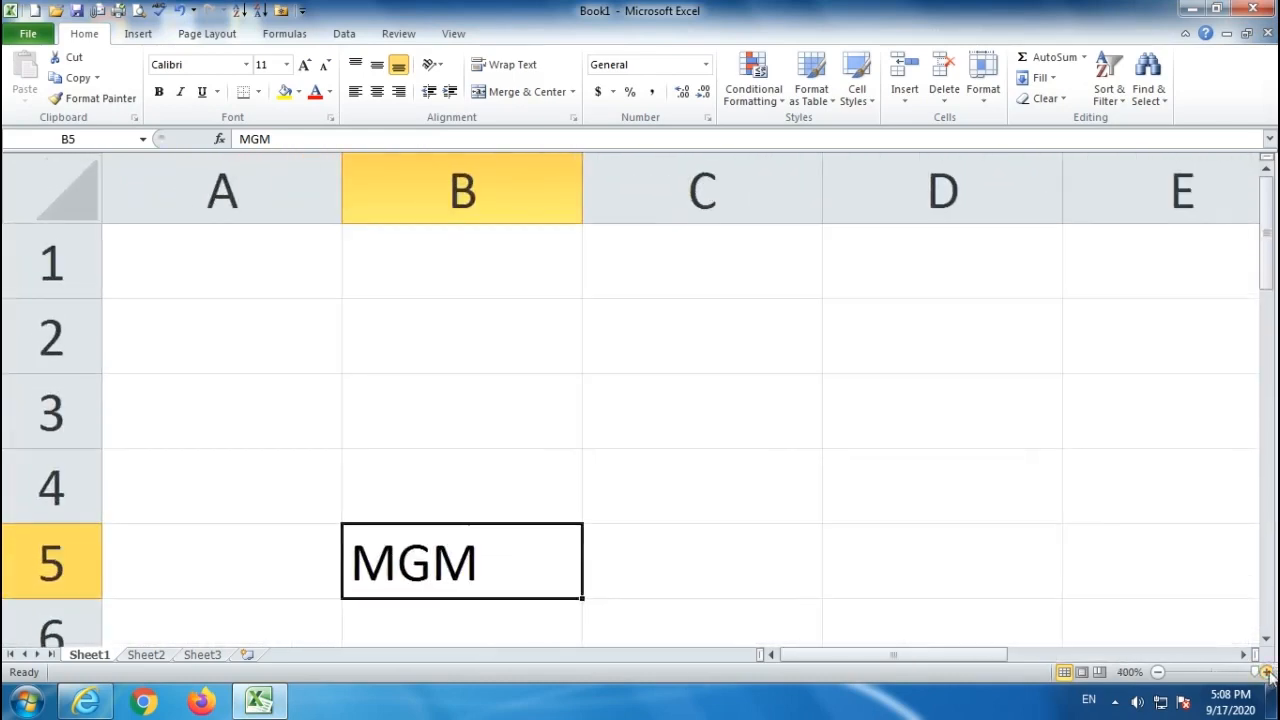
Zoom the worksheet out to 10%.
left_click(1159, 676)
left_click(1159, 676)
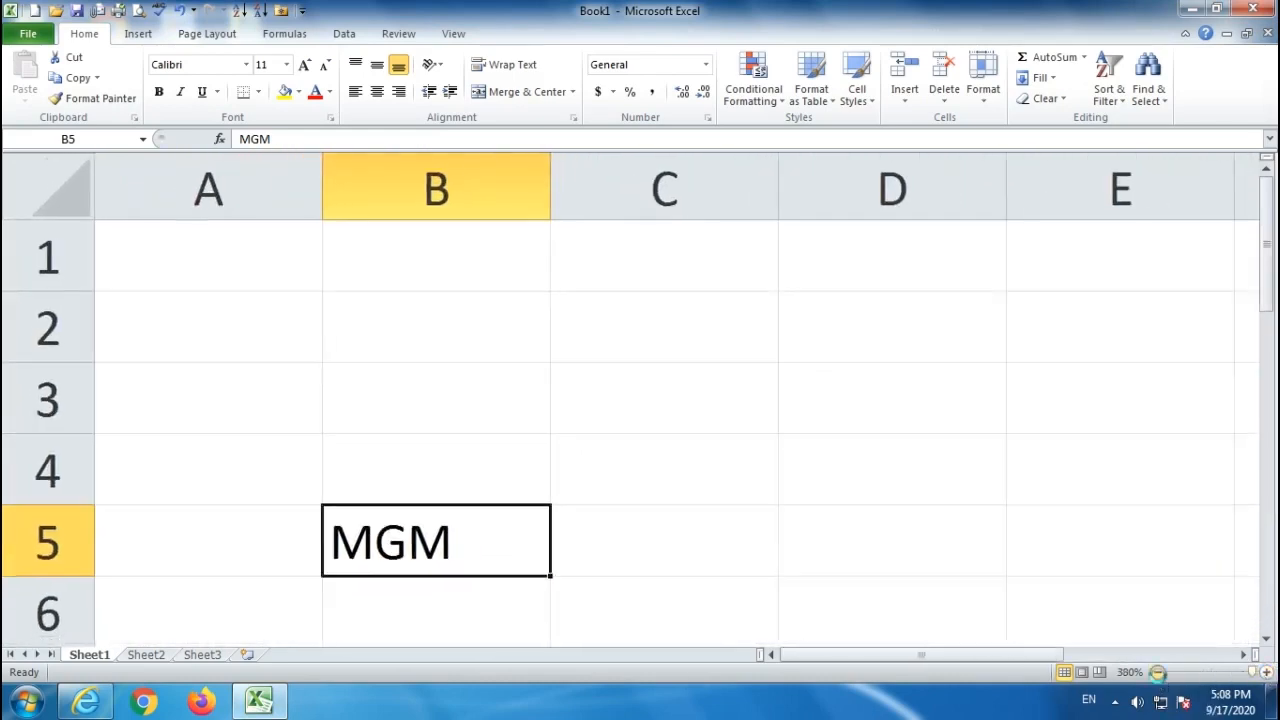
left_click(1159, 676)
left_click(1159, 676)
left_click(1159, 676)
left_click(1159, 676)
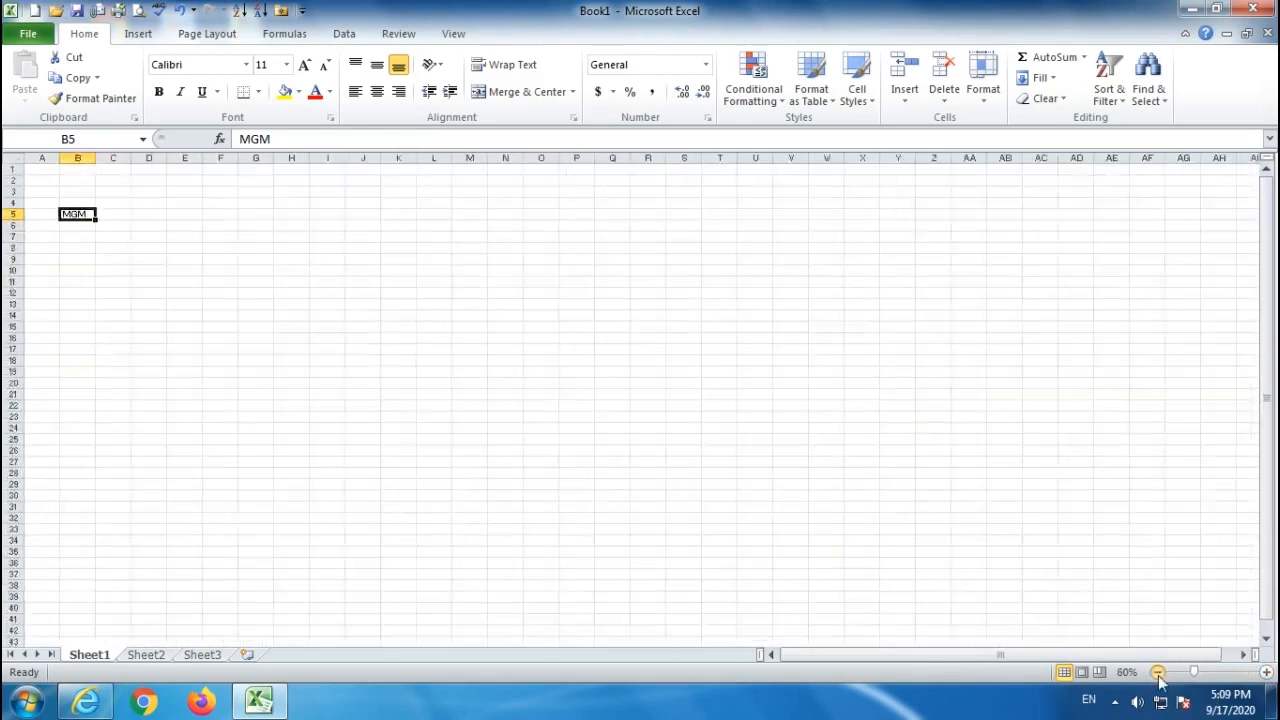
left_click(1159, 676)
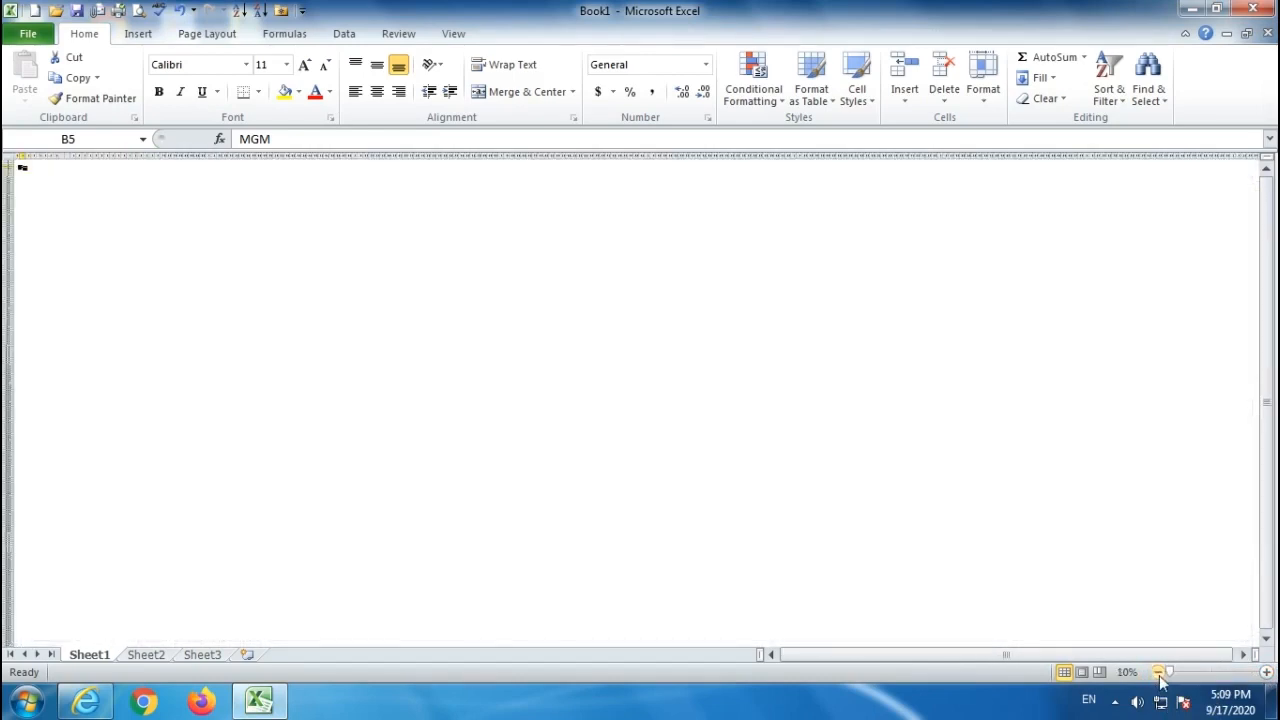
Return the worksheet zoom to 100%.
left_click(1266, 673)
left_click(1266, 673)
left_click(1266, 673)
left_click(1266, 673)
left_click(1266, 673)
left_click(1266, 673)
left_click(1266, 673)
left_click(1266, 673)
left_click(1266, 673)
left_click(1266, 673)
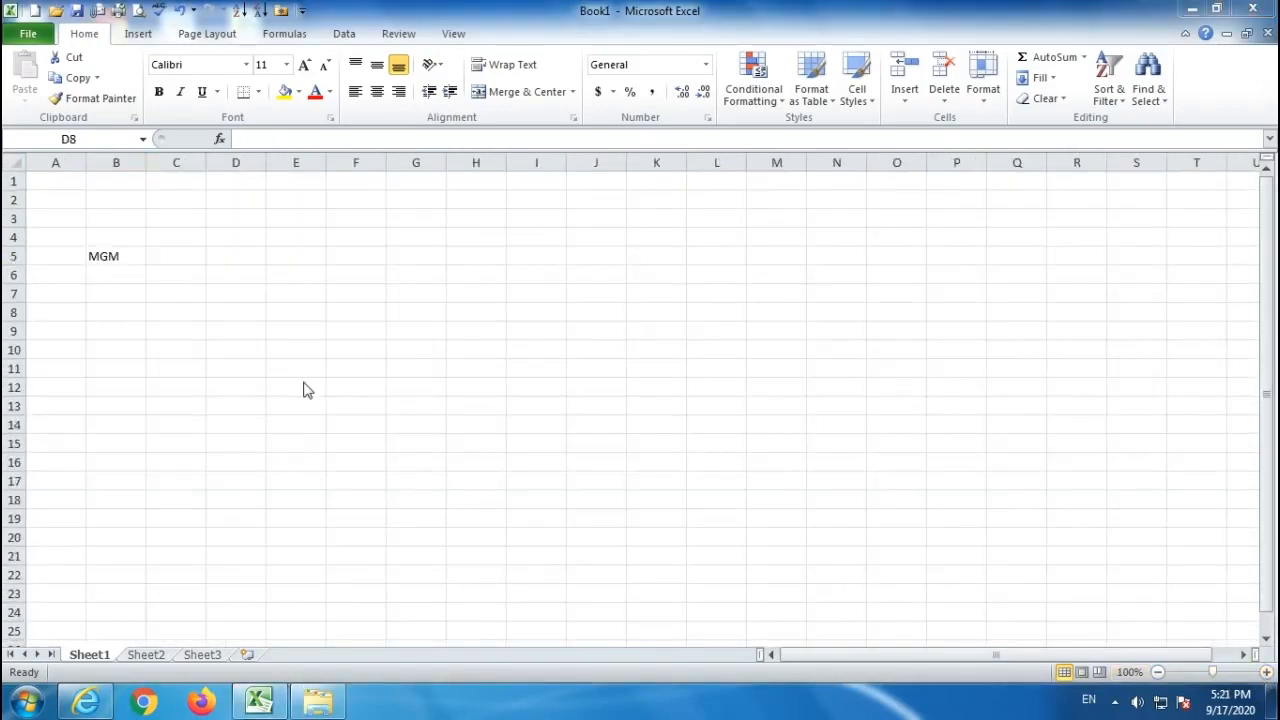
View Sheet2 and Sheet3, and return to Sheet1.
left_click(140, 656)
left_click(205, 656)
left_click(91, 656)
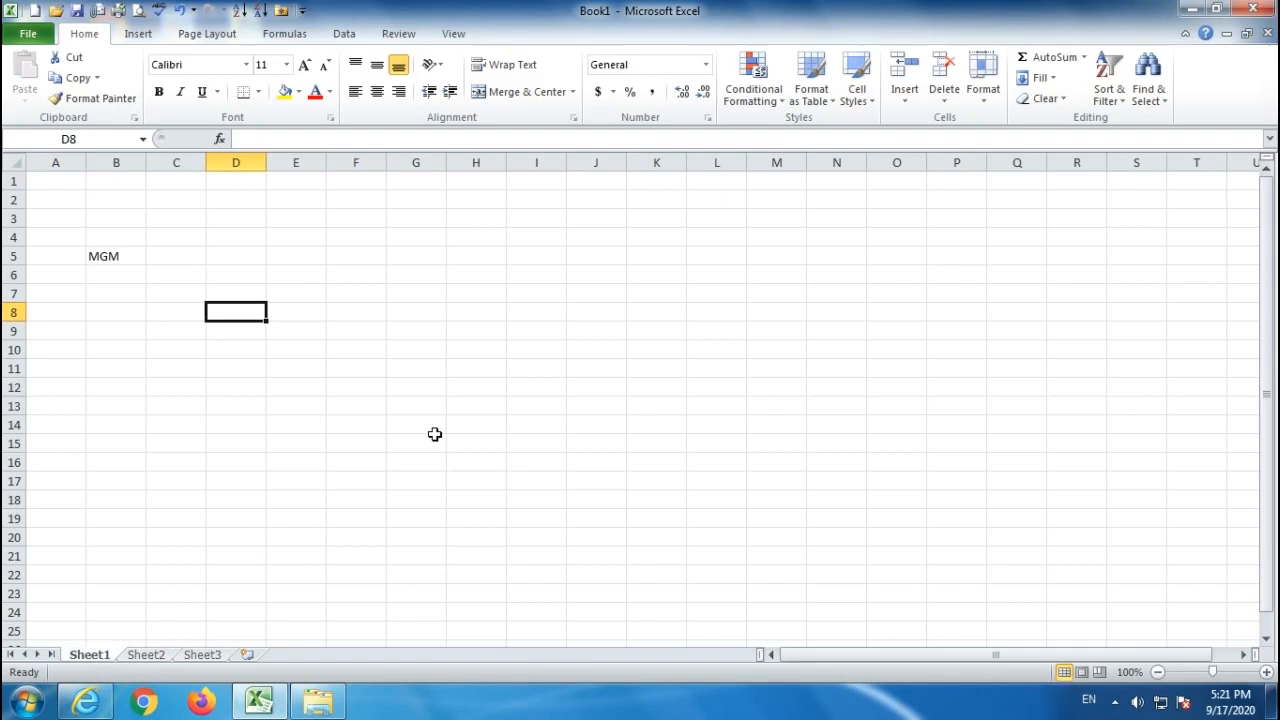
Select cell D11 and then all the cells of Sheet1 at once.
left_click(236, 367)
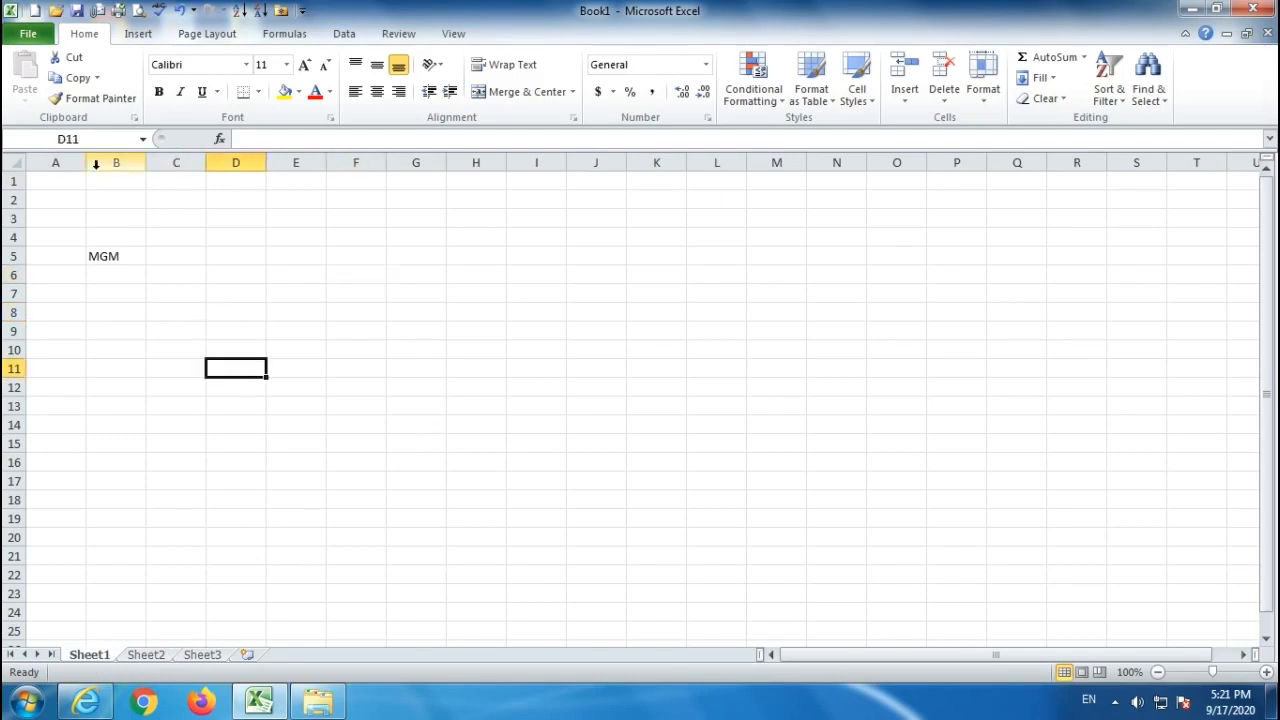
left_click(13, 161)
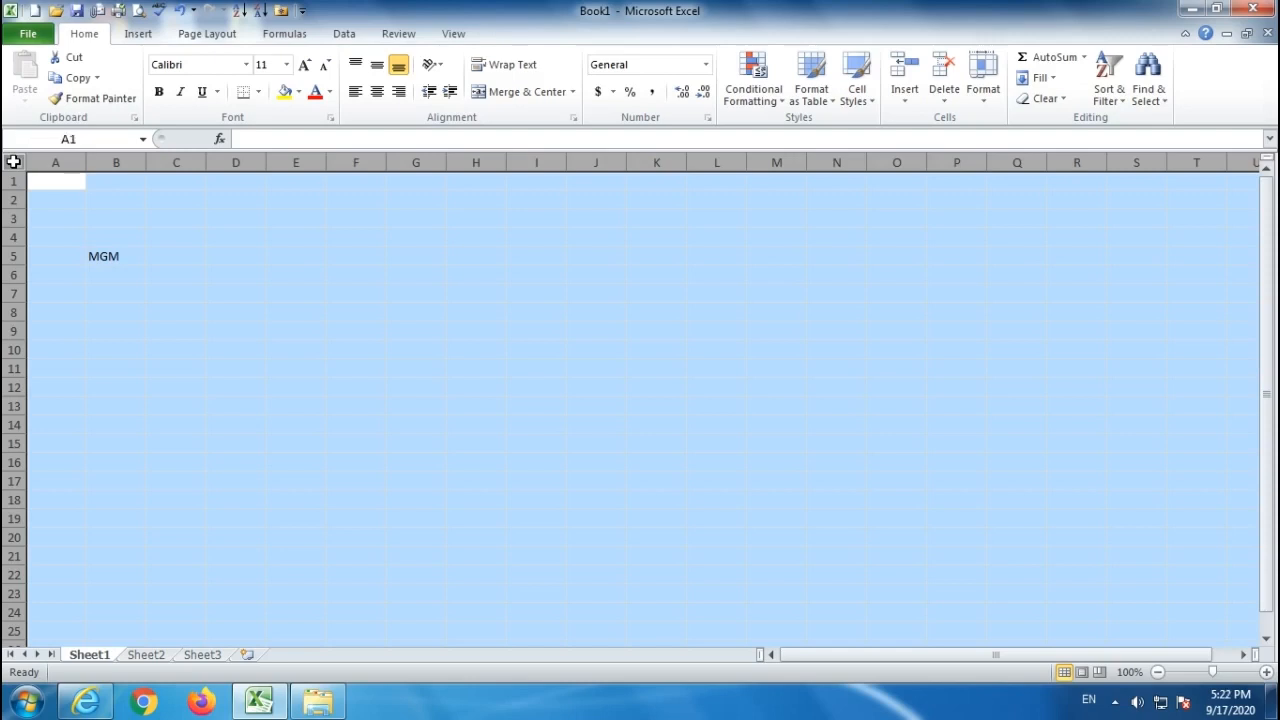
Switch to Sheet2 and then on to Sheet3.
left_click(146, 656)
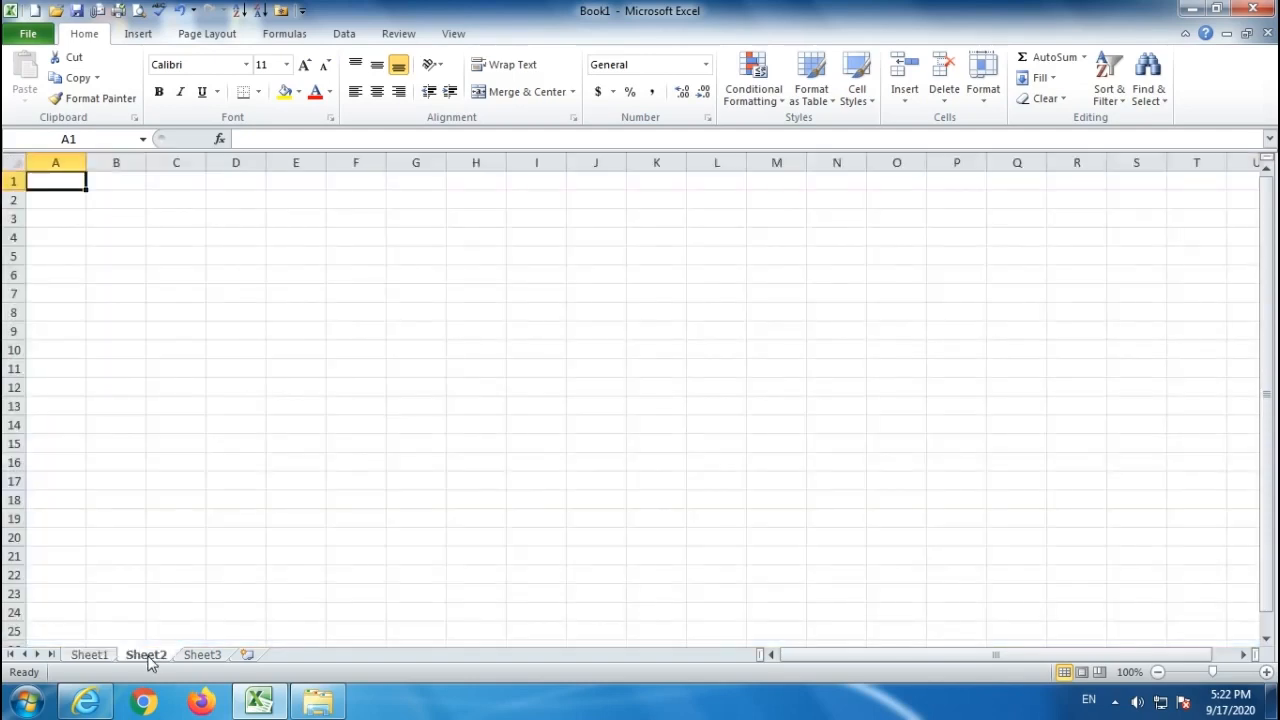
left_click(200, 656)
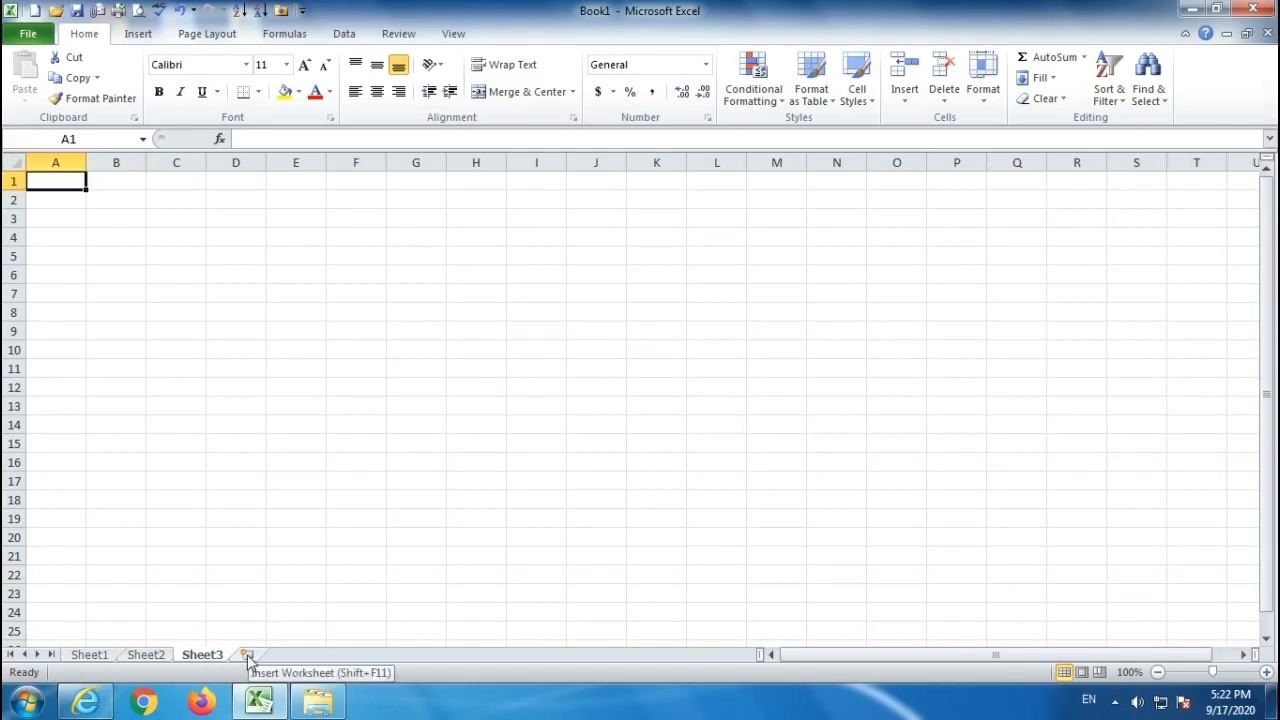
Add four new worksheets, Sheet4 to Sheet7, after Sheet3.
left_click(247, 654)
left_click(302, 654)
left_click(358, 655)
left_click(415, 655)
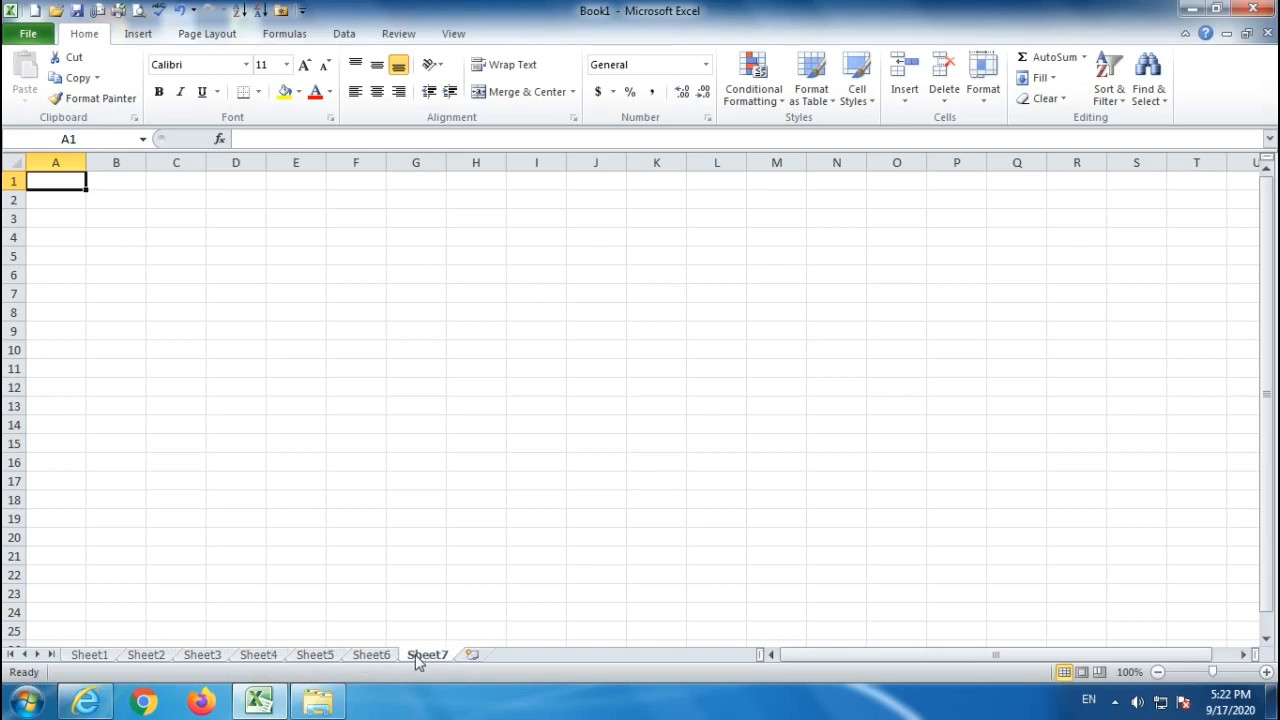
View each worksheet in turn from Sheet1 to Sheet7, return to Sheet1 and select cell B11.
left_click(89, 655, "shift")
left_click(152, 656)
left_click(200, 655)
left_click(258, 655)
left_click(314, 655)
left_click(365, 656)
left_click(427, 655)
left_click(89, 655, "shift")
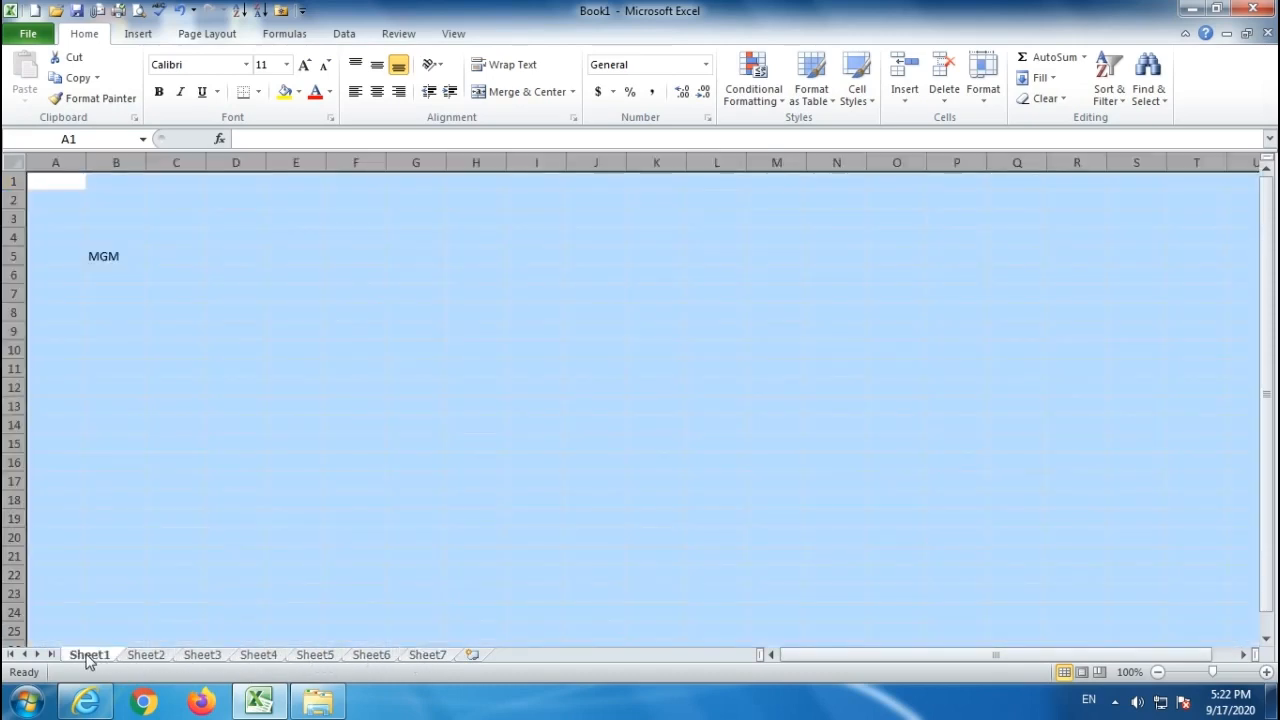
left_click(119, 372)
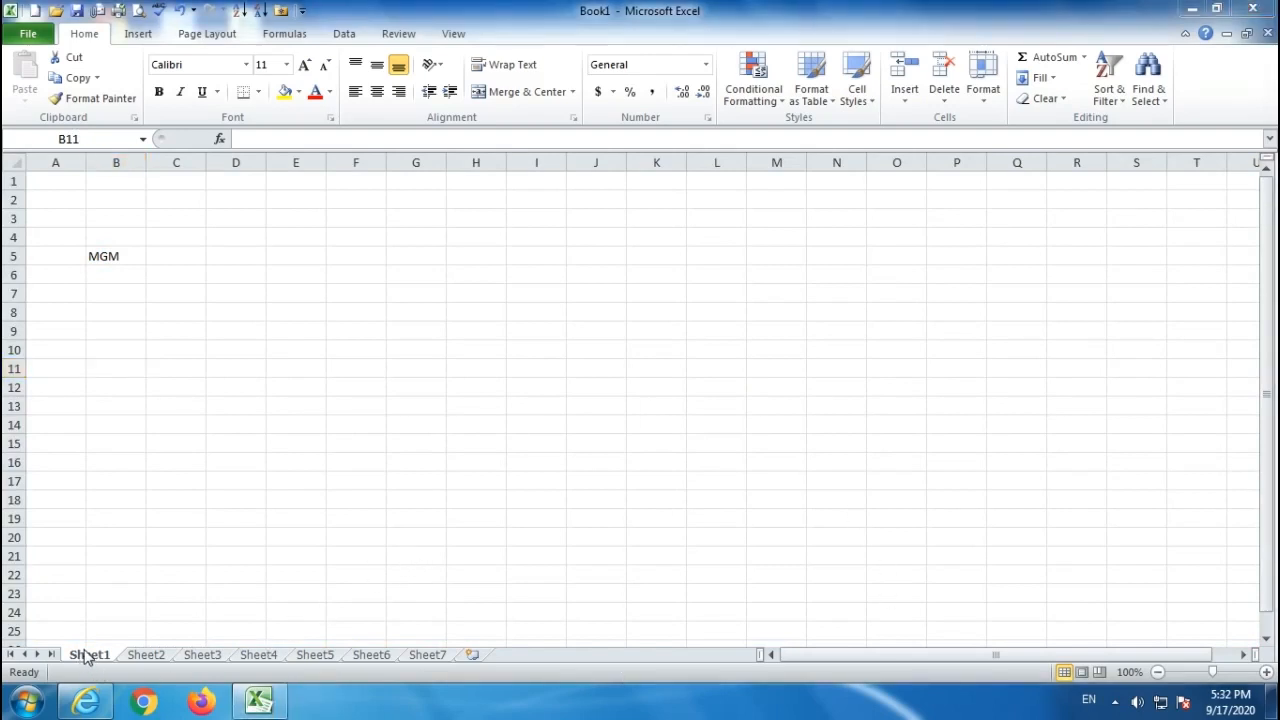
Delete Sheet7 and Sheet6 from the workbook.
right_click(425, 656)
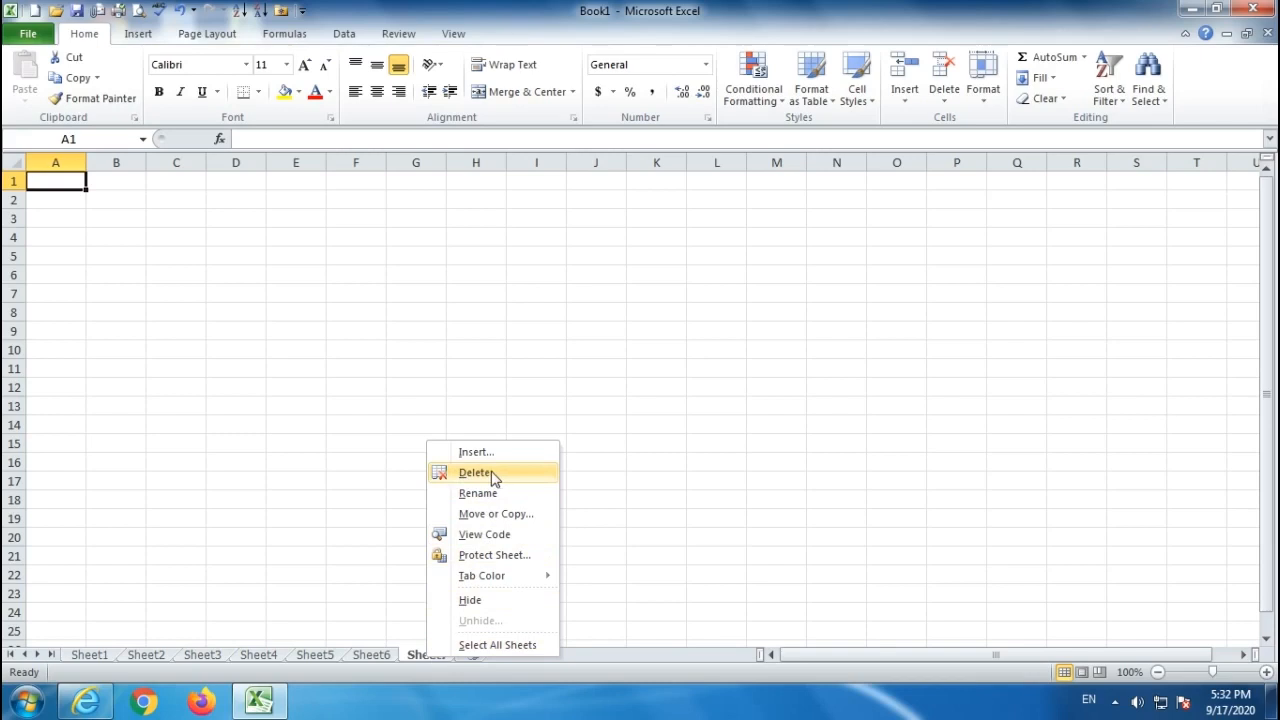
left_click(476, 472)
right_click(383, 657)
left_click(430, 474)
Enter 545412 in cell C6 of Sheet5.
left_click(182, 275)
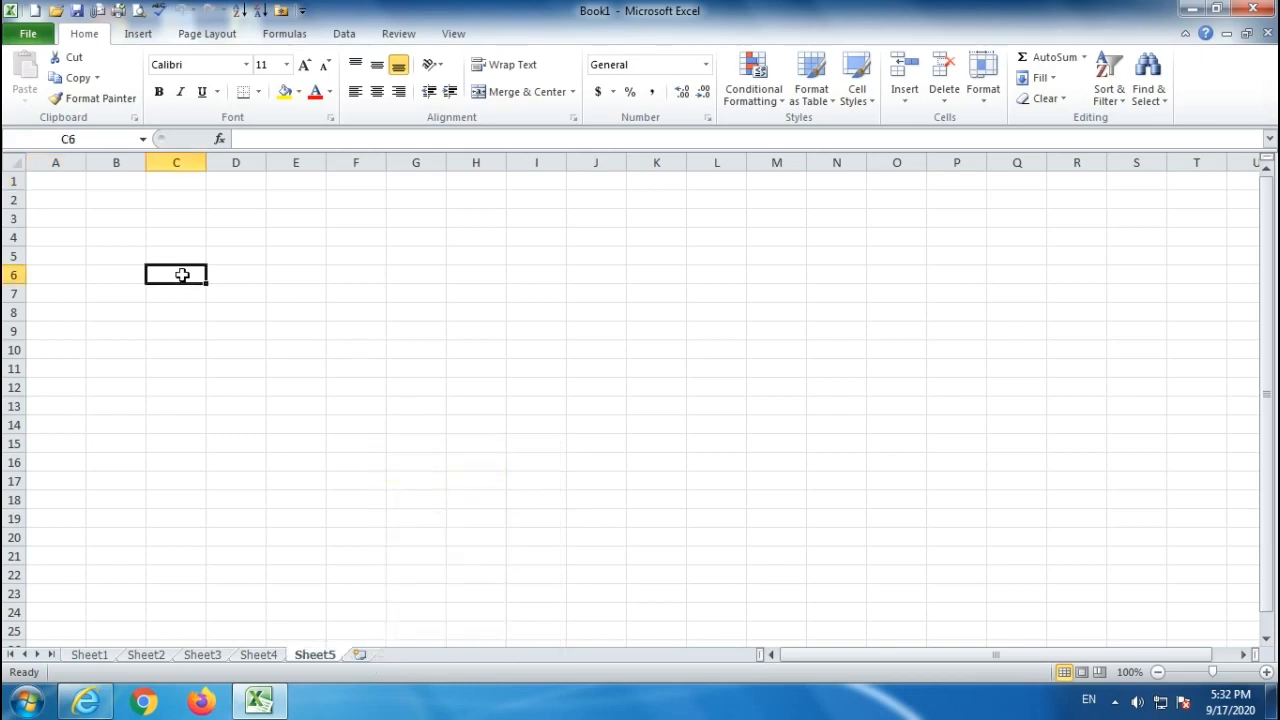
type("545412")
key("Return")
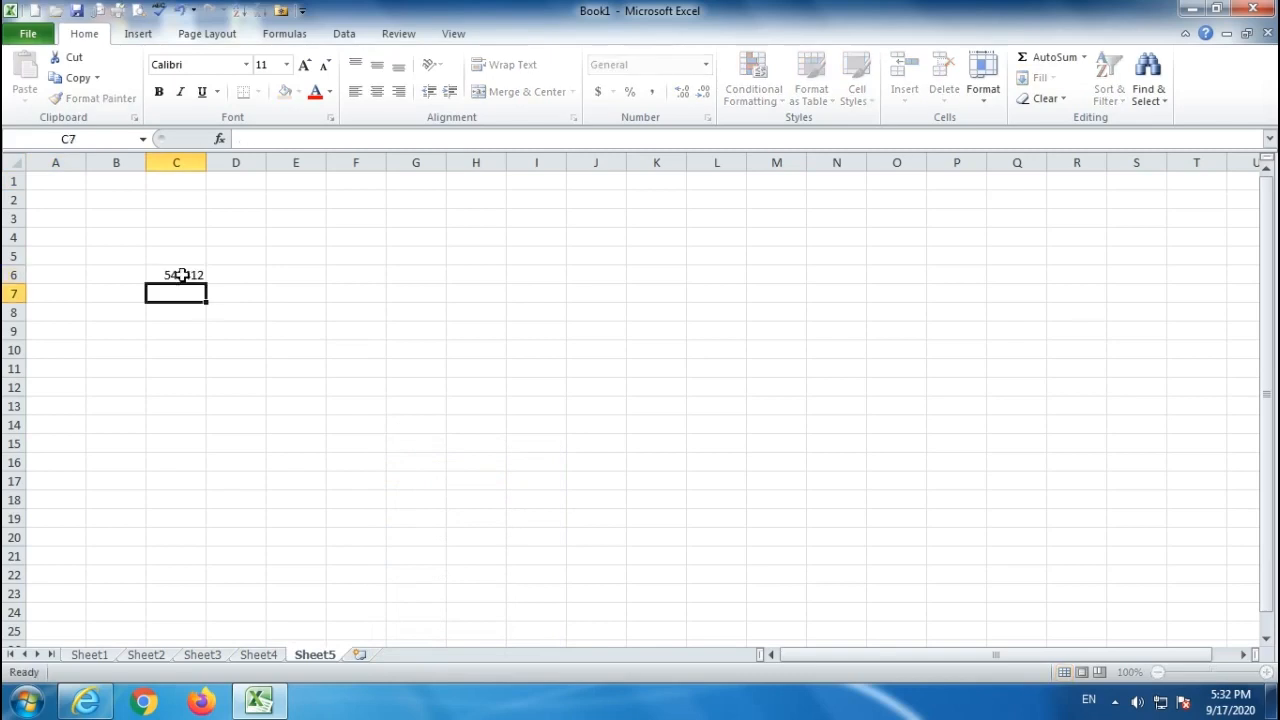
left_click(192, 390)
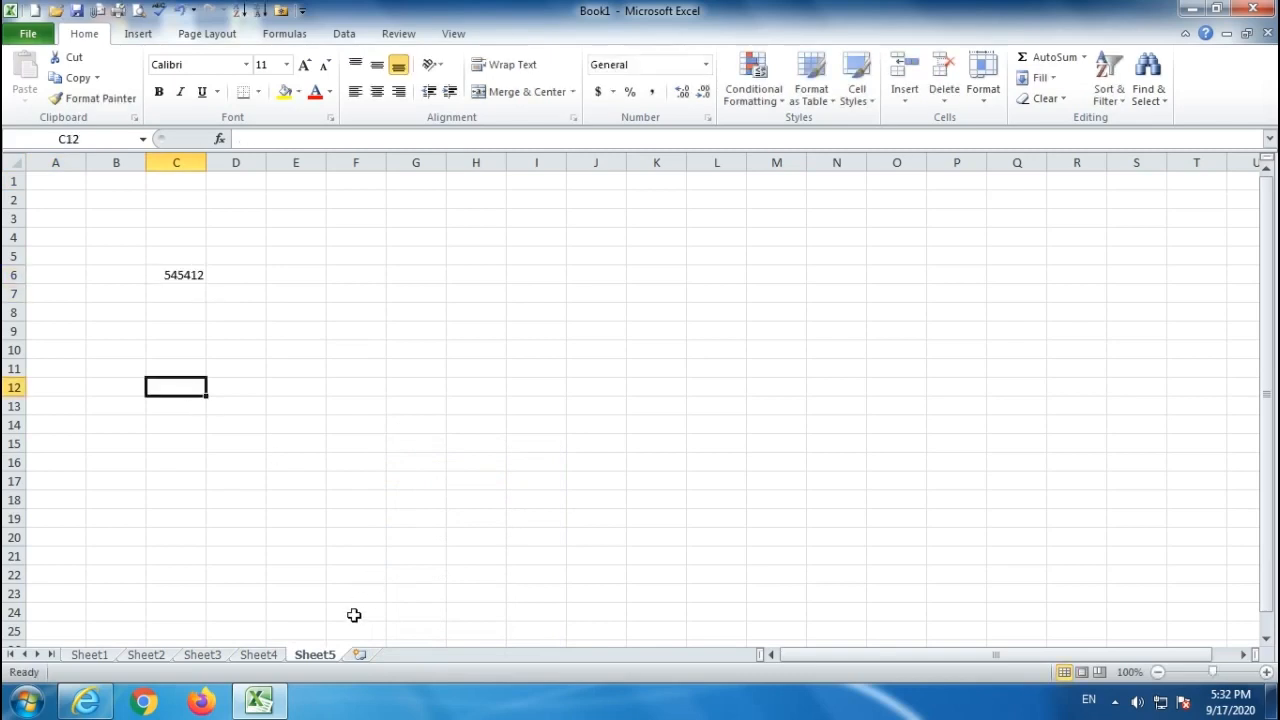
Permanently delete Sheet5 together with its data, and also delete Sheet4.
right_click(316, 656)
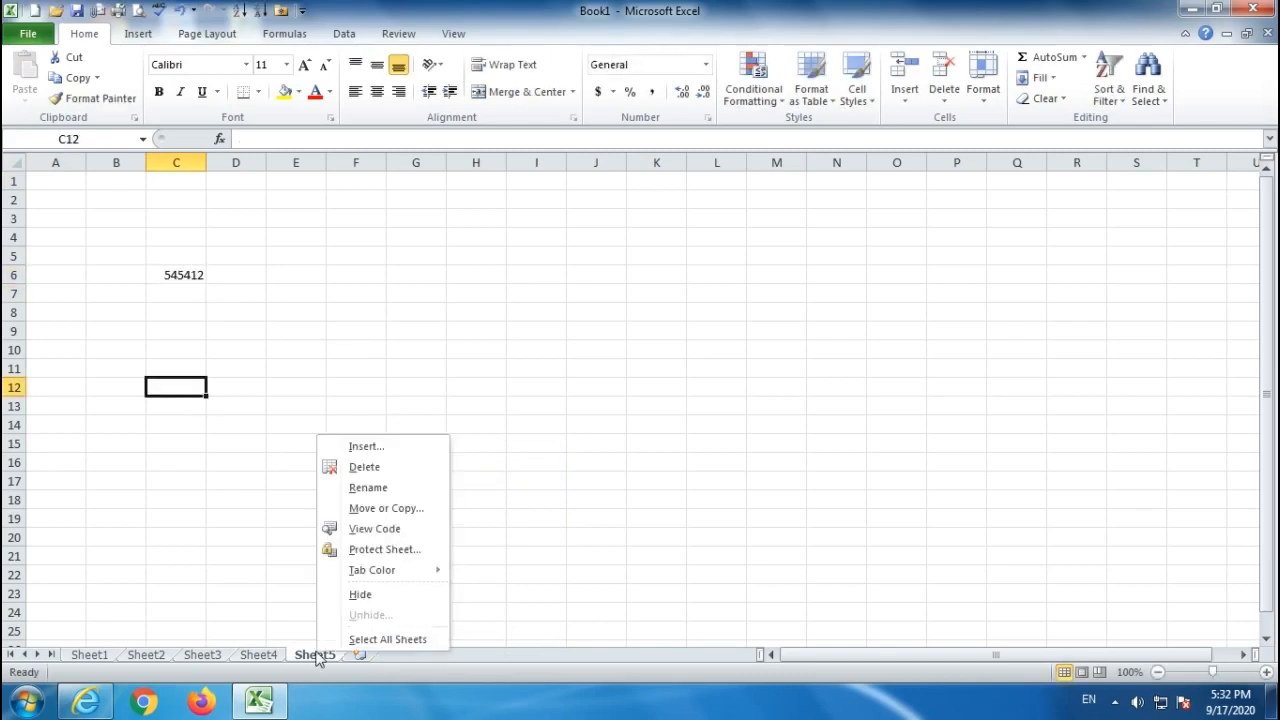
left_click(364, 470)
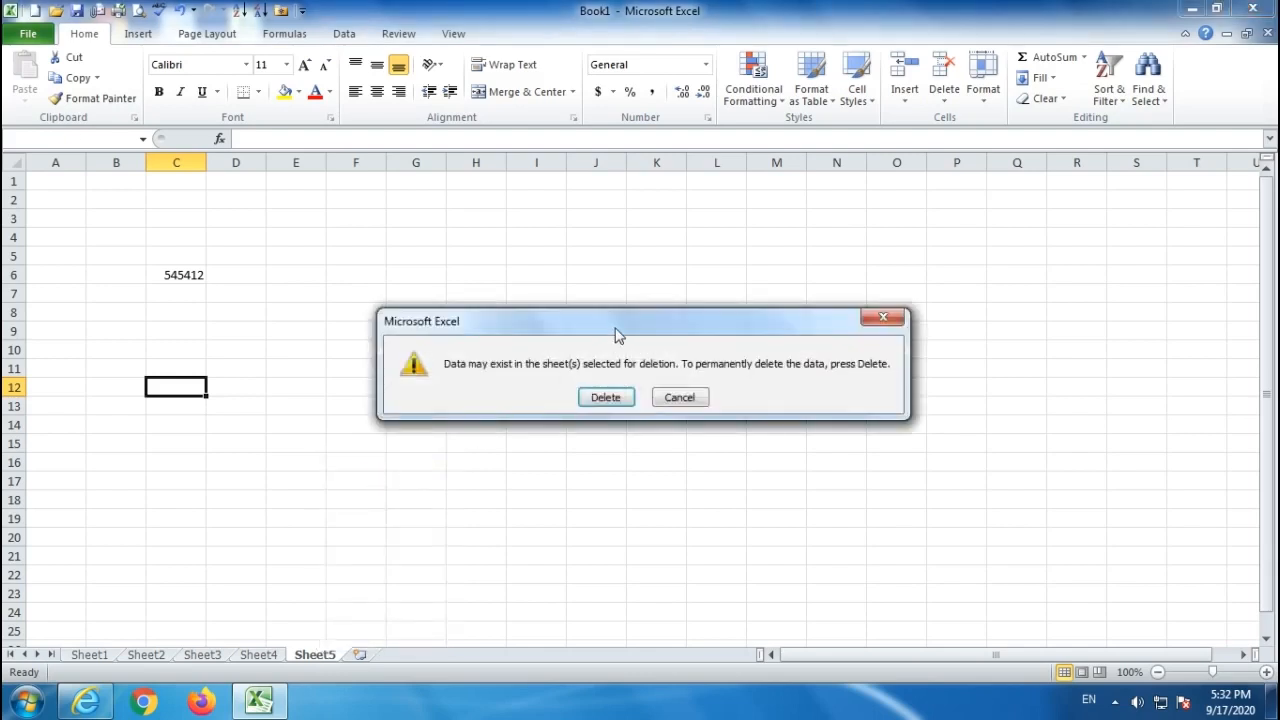
left_click_drag(617, 330, 585, 314)
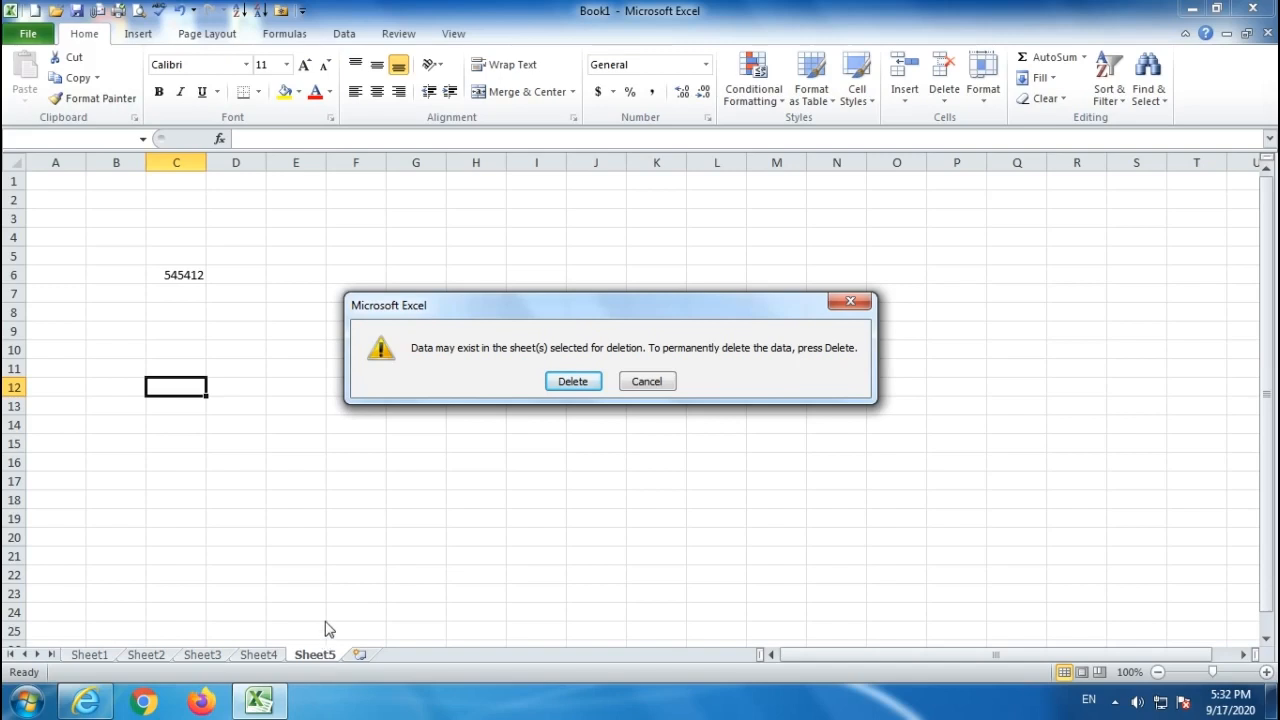
left_click(570, 383)
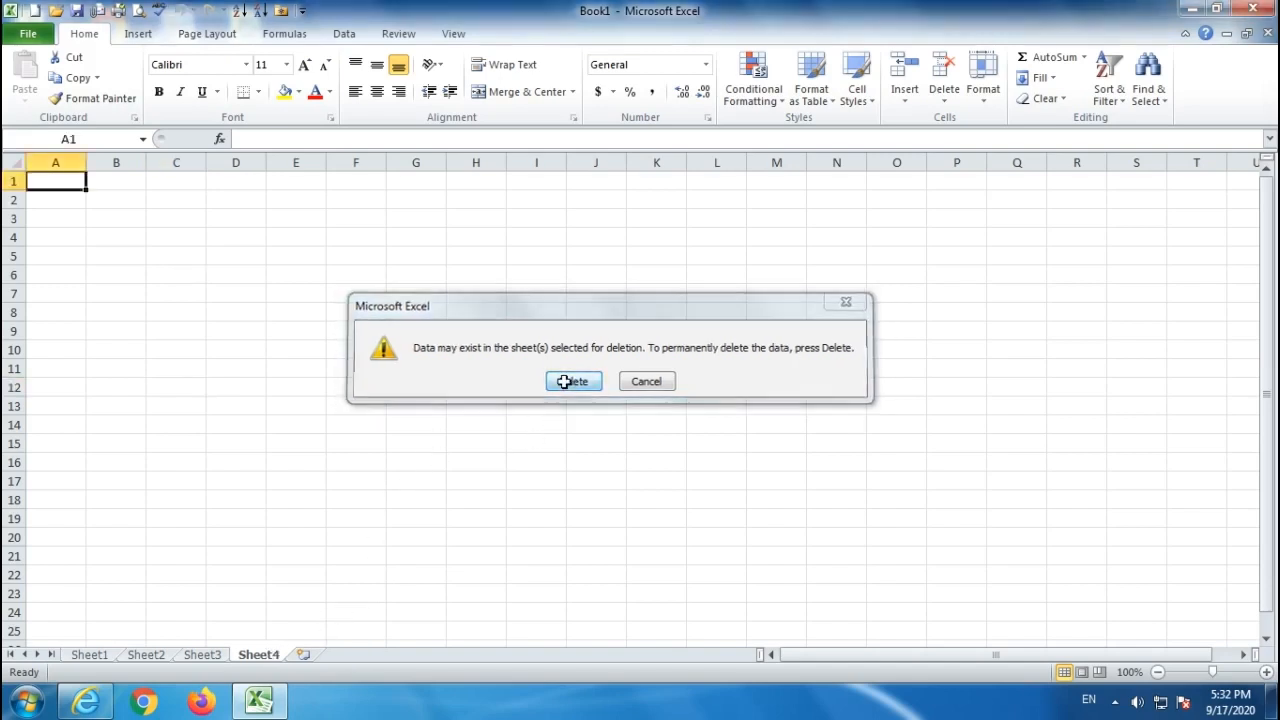
right_click(259, 658)
left_click(330, 467)
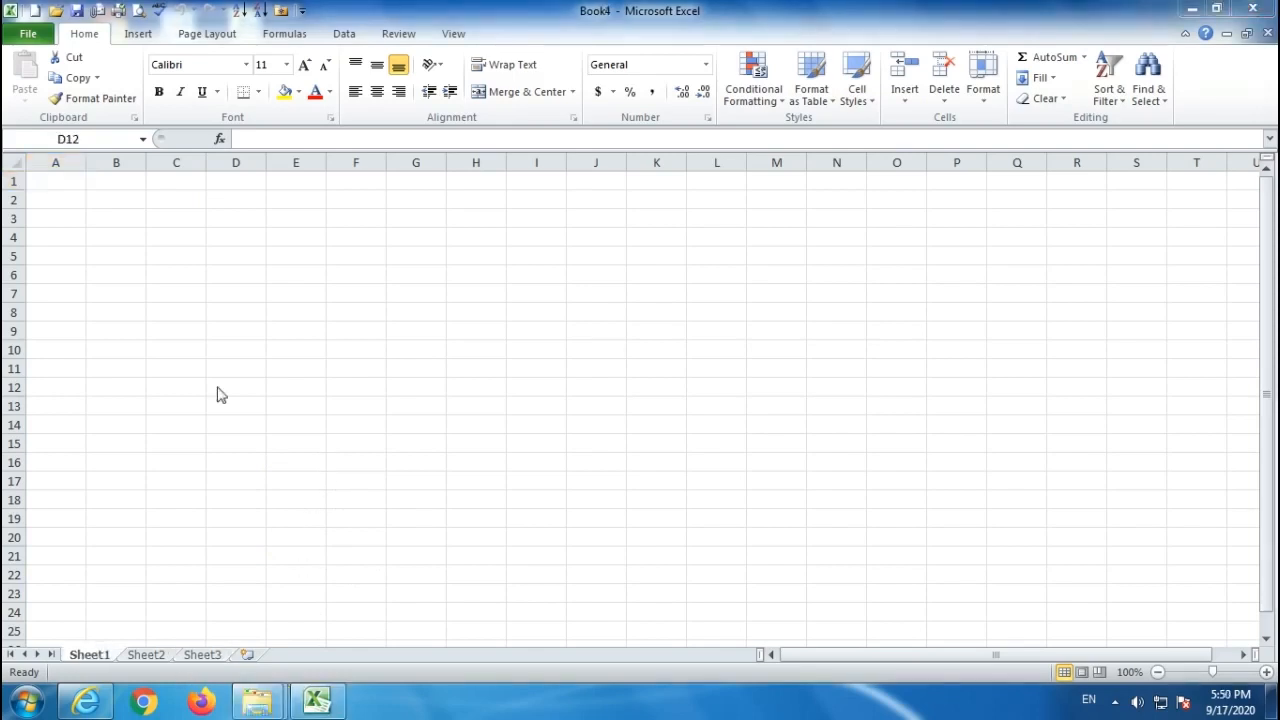
Delete Sheet3 and Sheet2 from the Book4 workbook.
right_click(205, 656)
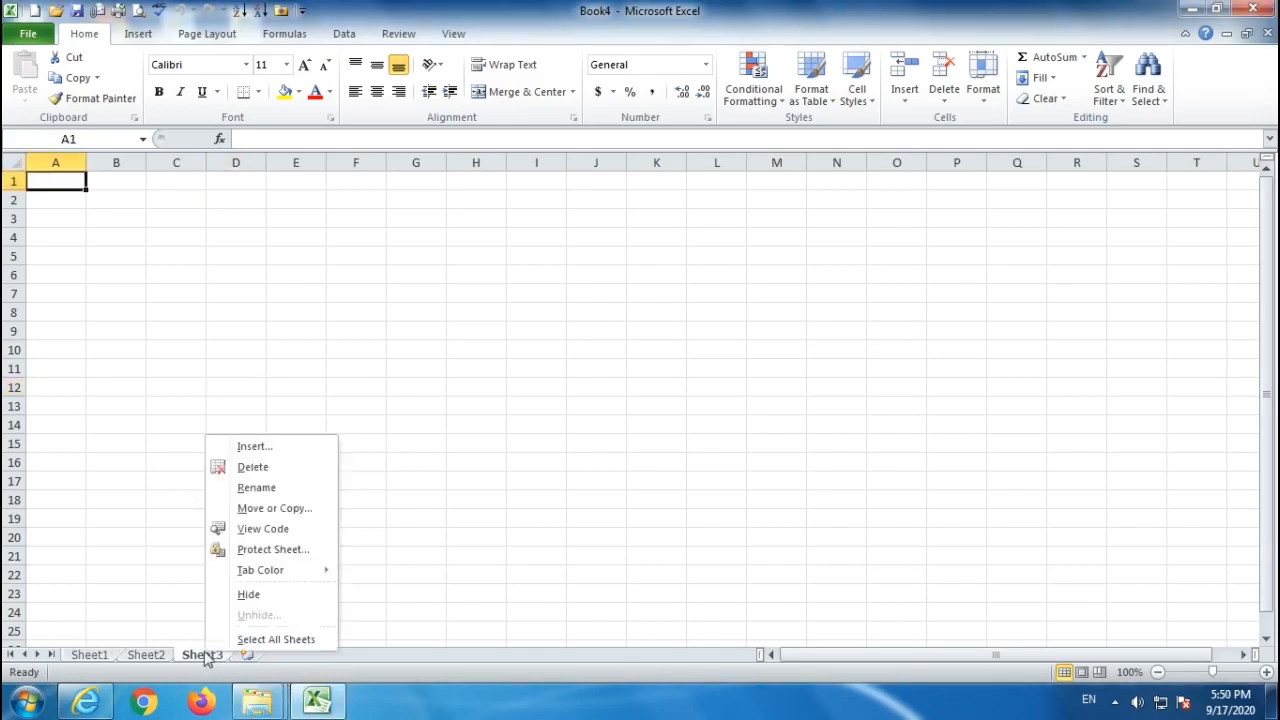
left_click(253, 467)
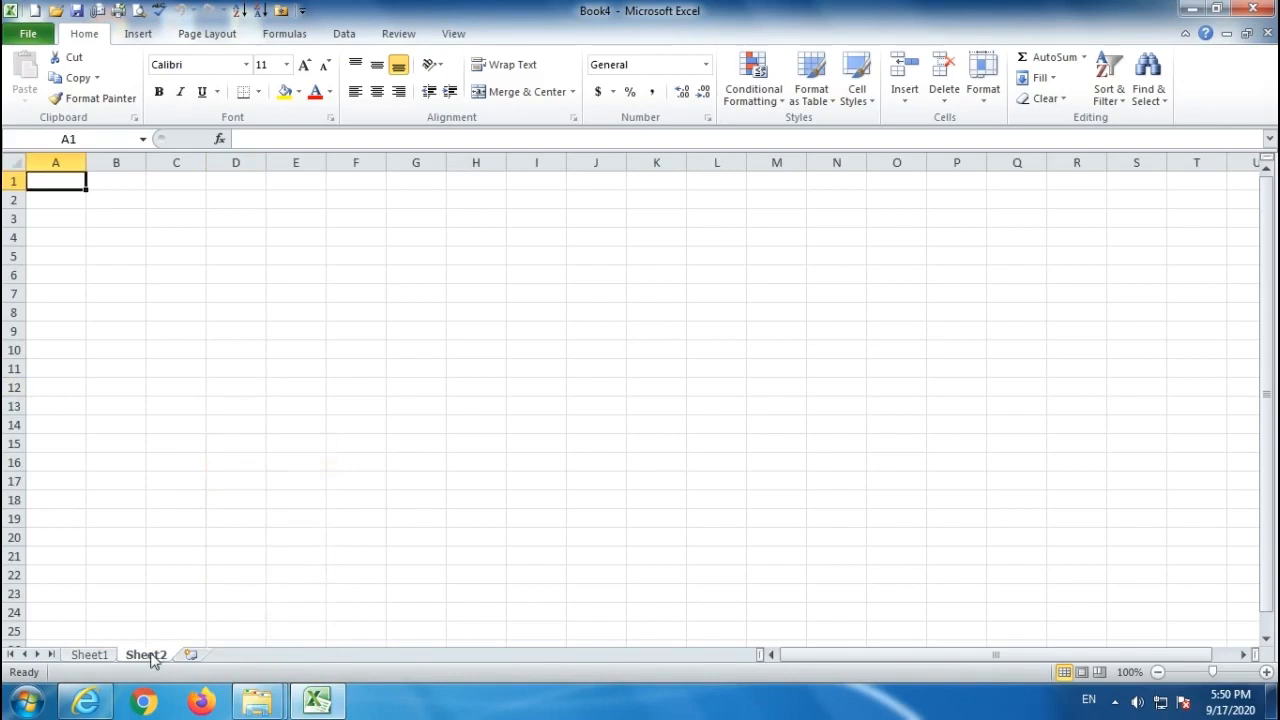
right_click(151, 657)
left_click(208, 470)
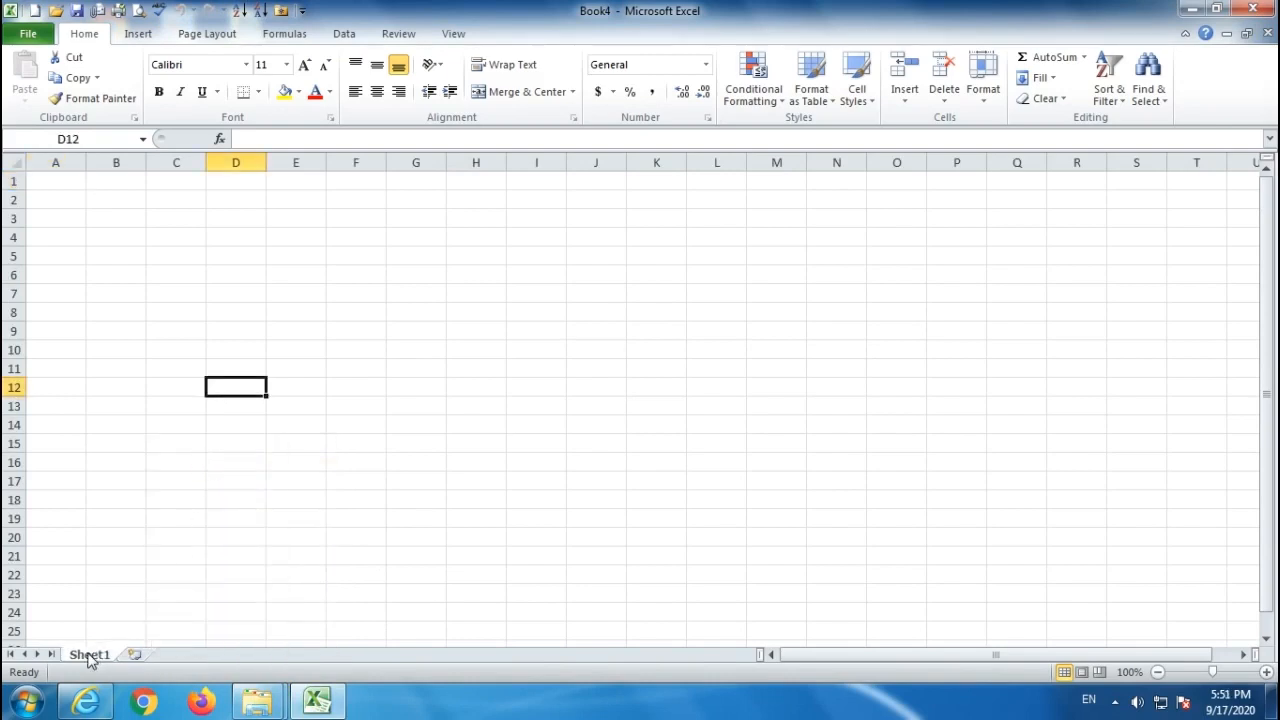
Try to delete Sheet1, the only worksheet left in Book4.
right_click(90, 656)
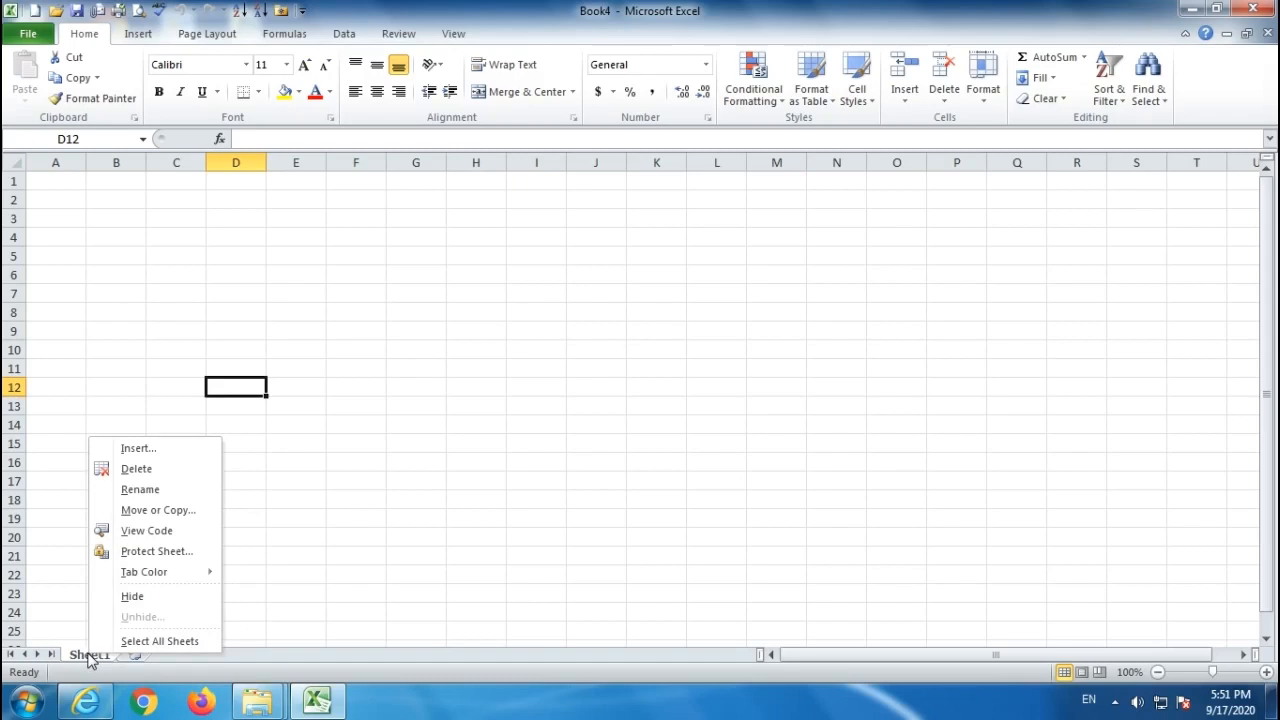
left_click(140, 470)
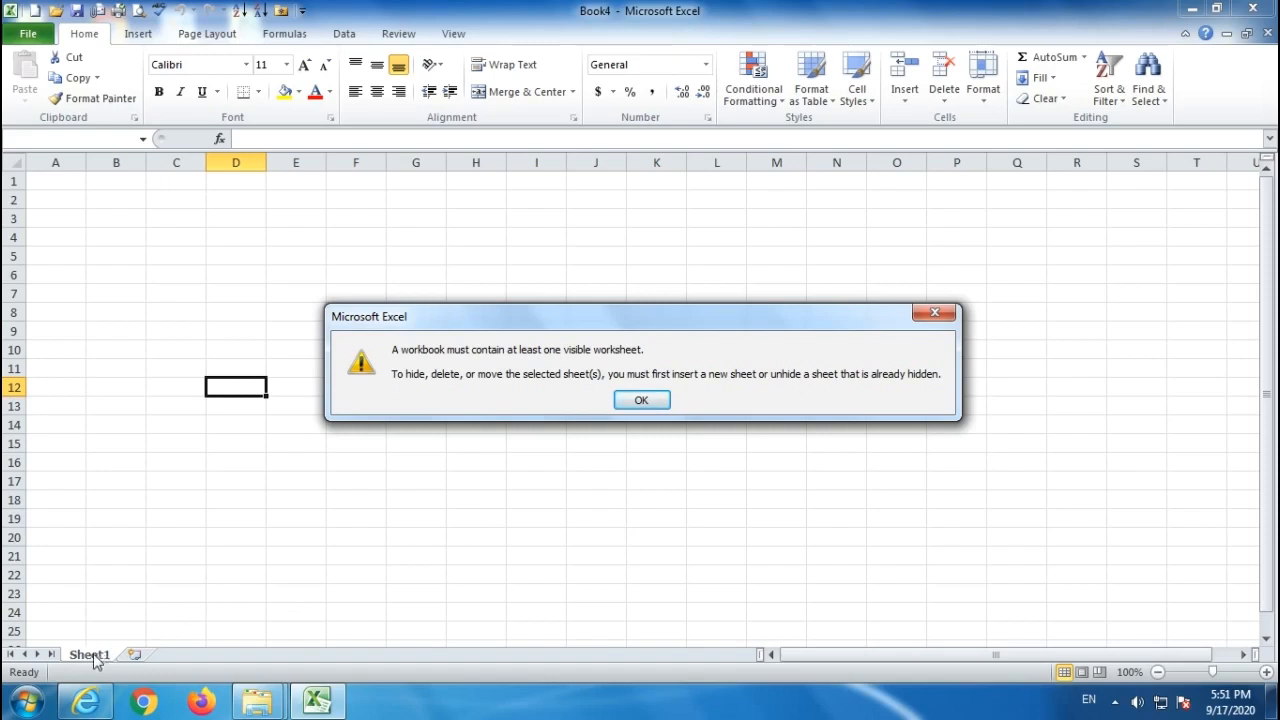
left_click(641, 402)
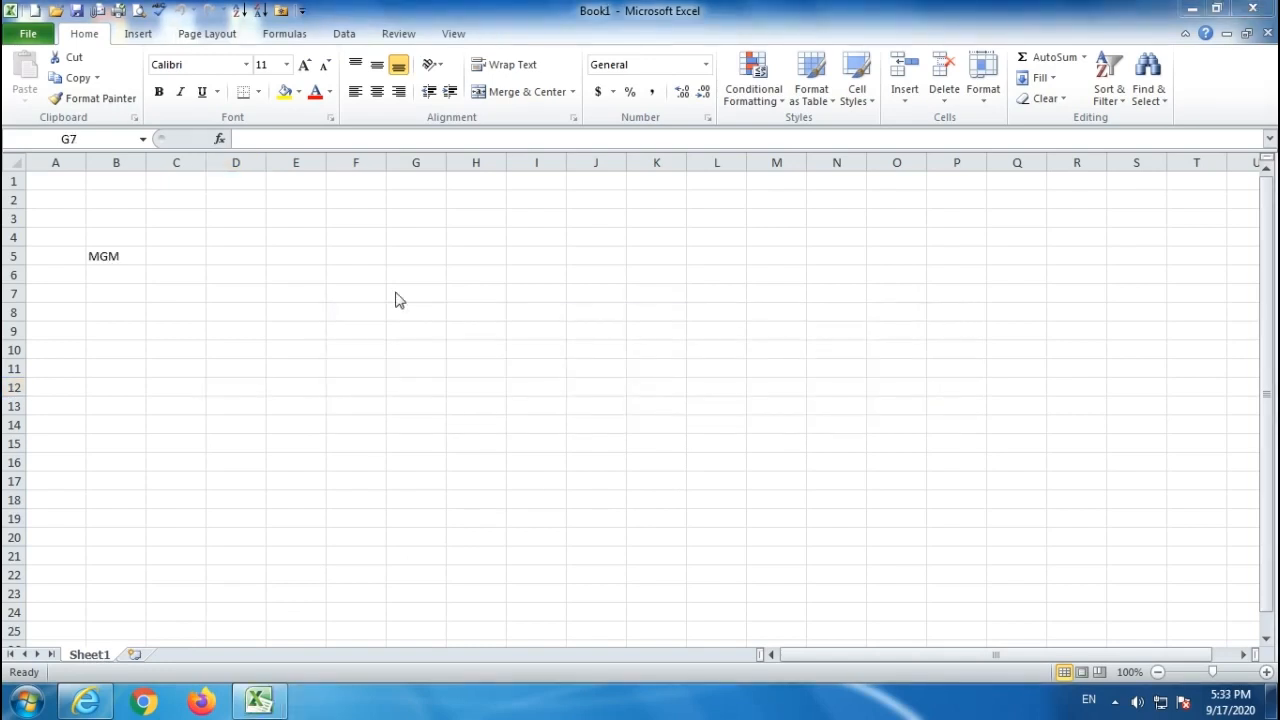
Practise selecting single cells and rectangular ranges on Sheet1 of Book1, including C3:H19 and G4:L19.
left_click(210, 287)
left_click(375, 355)
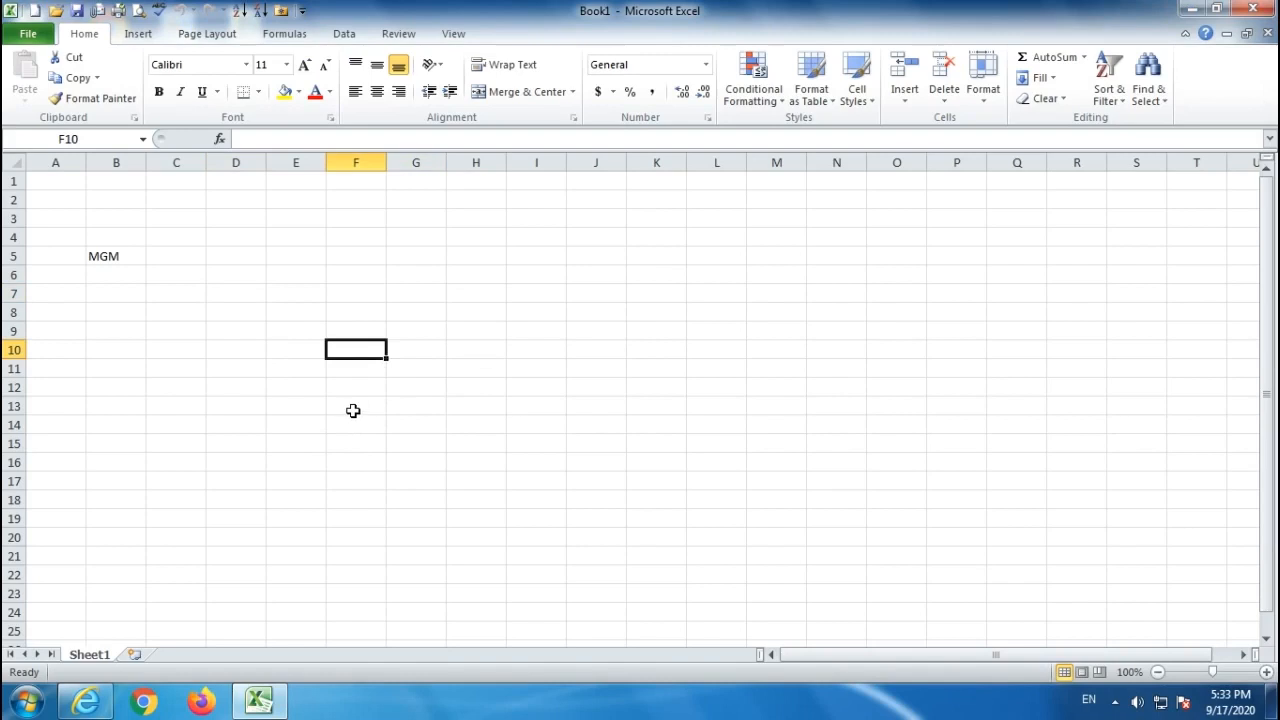
left_click_drag(172, 215, 482, 518)
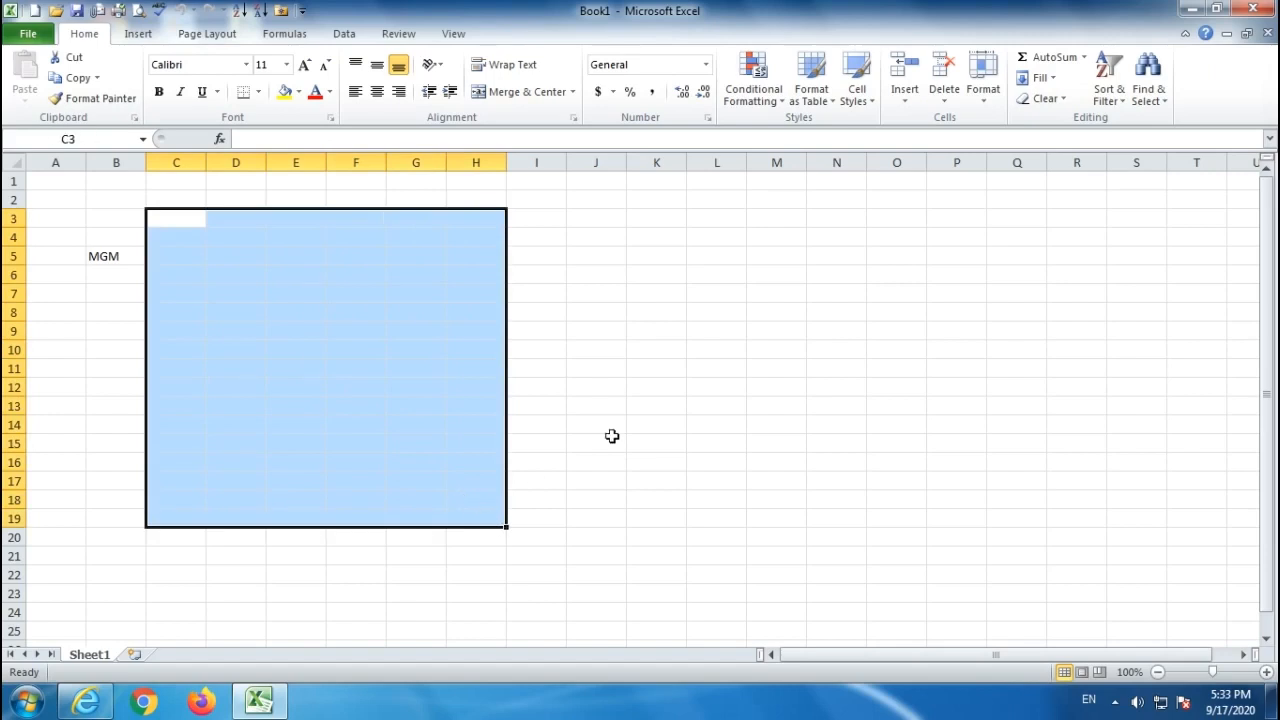
left_click_drag(696, 244, 433, 523)
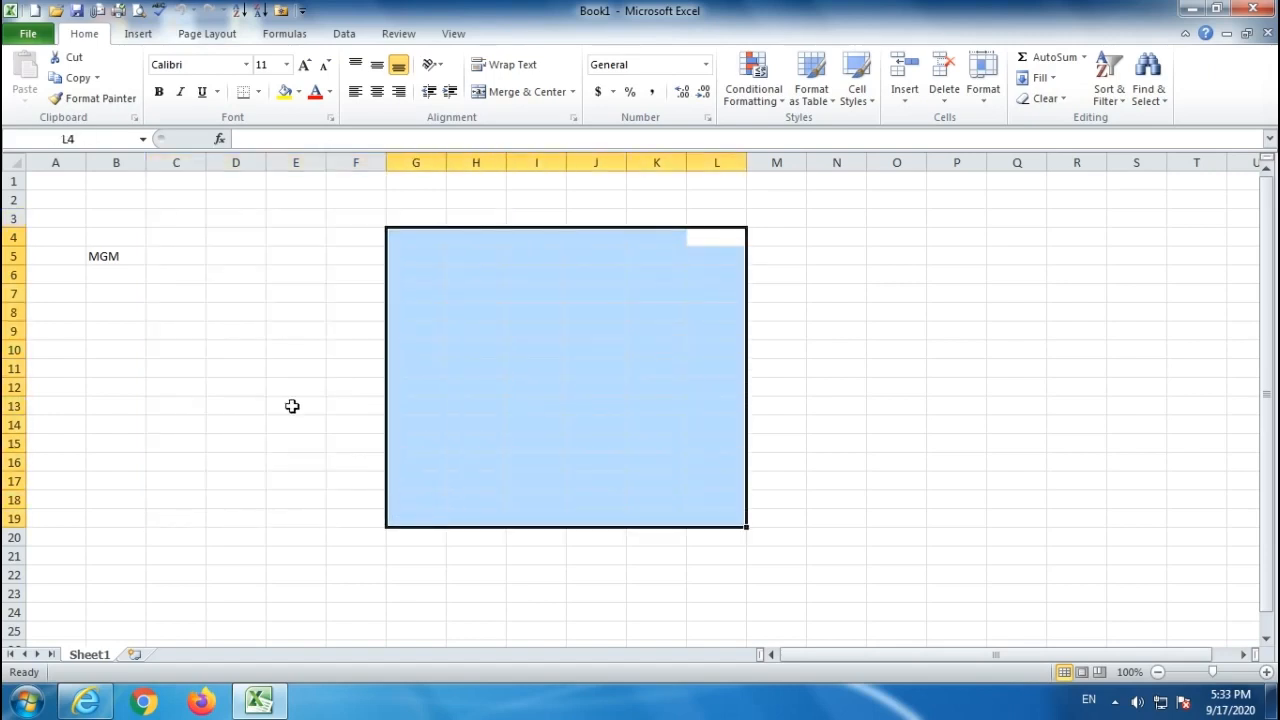
left_click_drag(176, 262, 372, 486)
left_click_drag(576, 261, 252, 474)
left_click(277, 529)
Fill the cells of C5:H8 with short sample text such as fg, dfg, gdf and g.
left_click(186, 256)
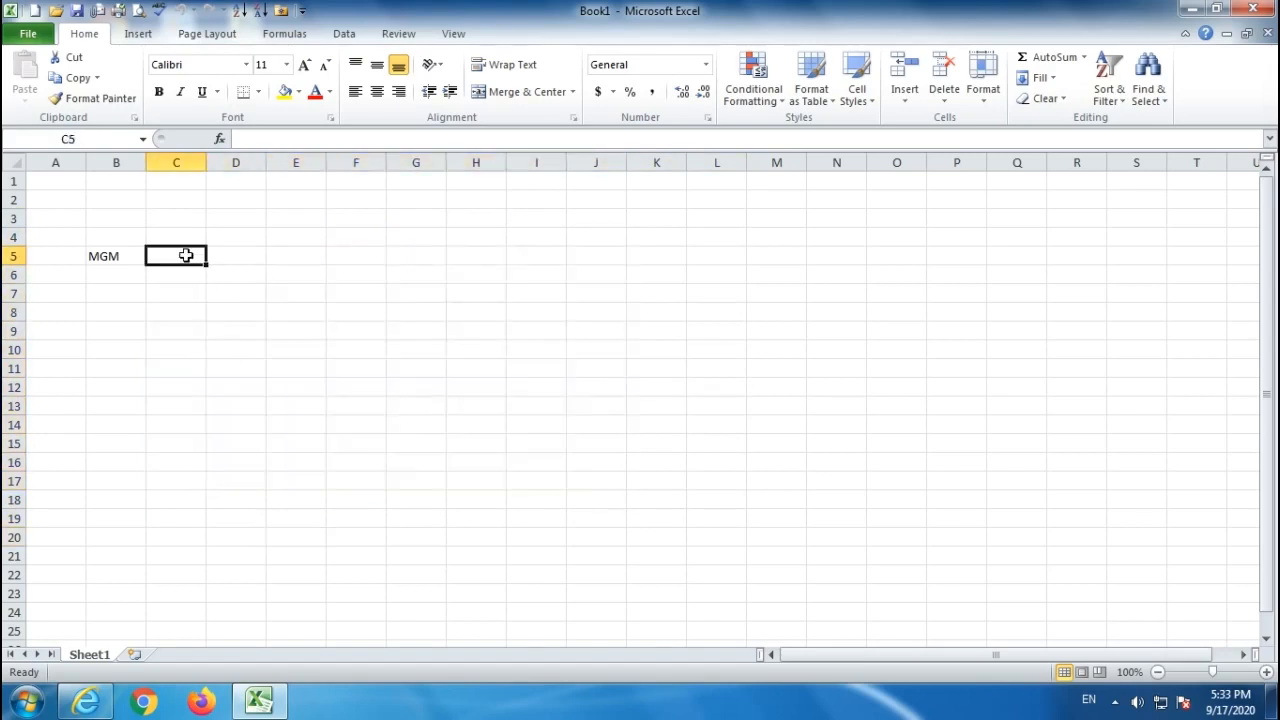
type("fdg df gdf gdf\tdfg\tdf\tg\tdfg\tdfg")
key("Up")
type("dfg")
key("Up")
type("gd")
key("Up")
type("fg")
key("Left")
type("dfg")
key("Left")
type("gdf\tgdf\tg\tdfg")
key("Down")
type("gdf")
key("Left")
type("g")
key("Left")
type("dfg")
key("Left")
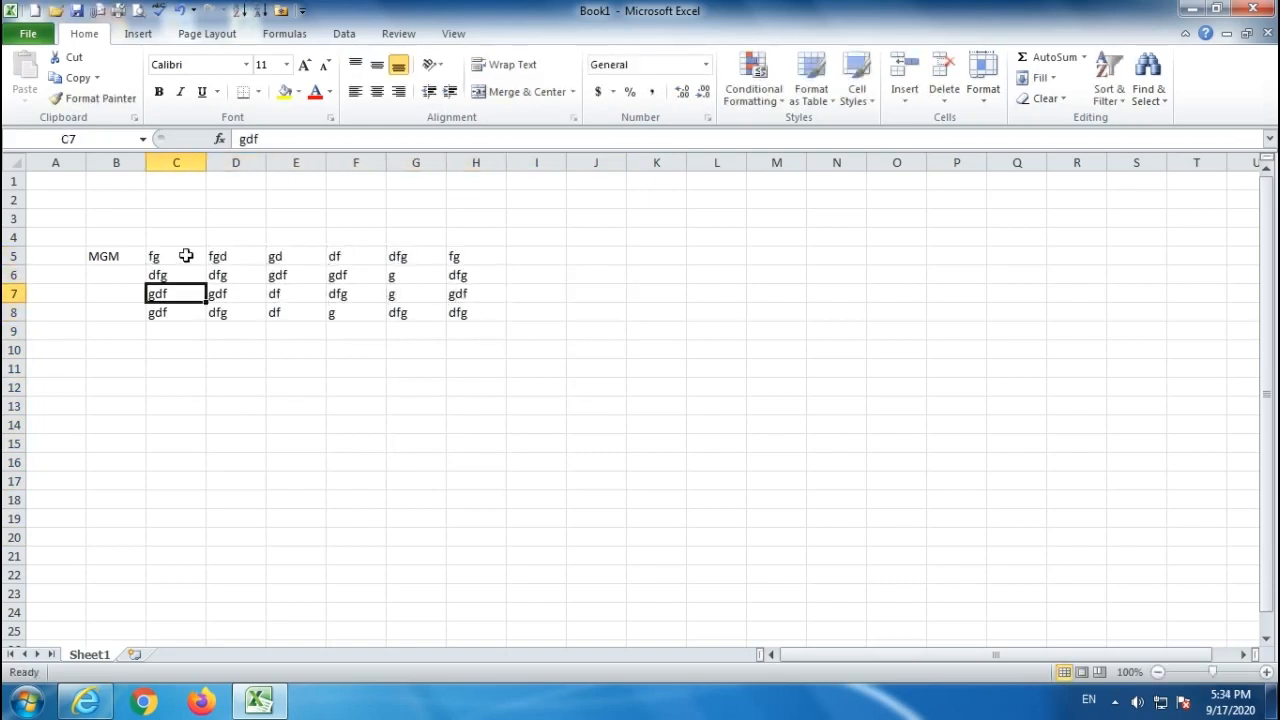
left_click(604, 388)
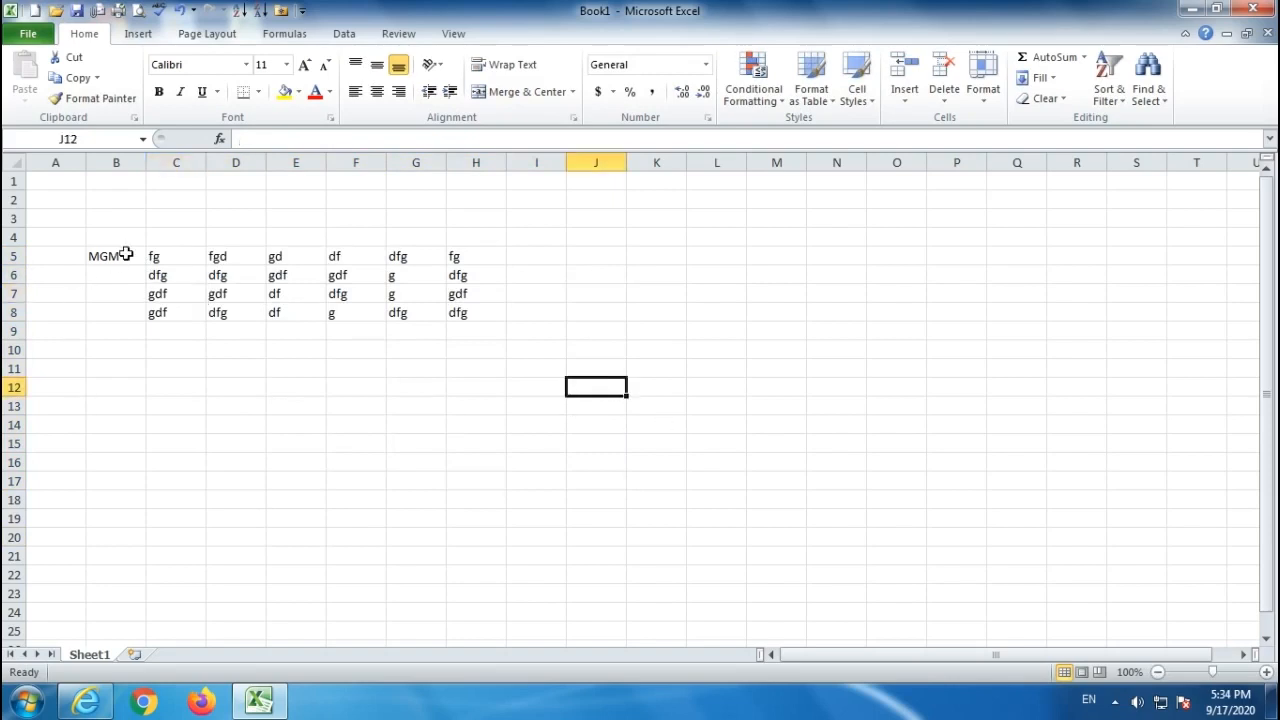
Select the range C3:H10 around the sample text and move it three rows down to C6:H13.
left_click_drag(155, 256, 485, 317)
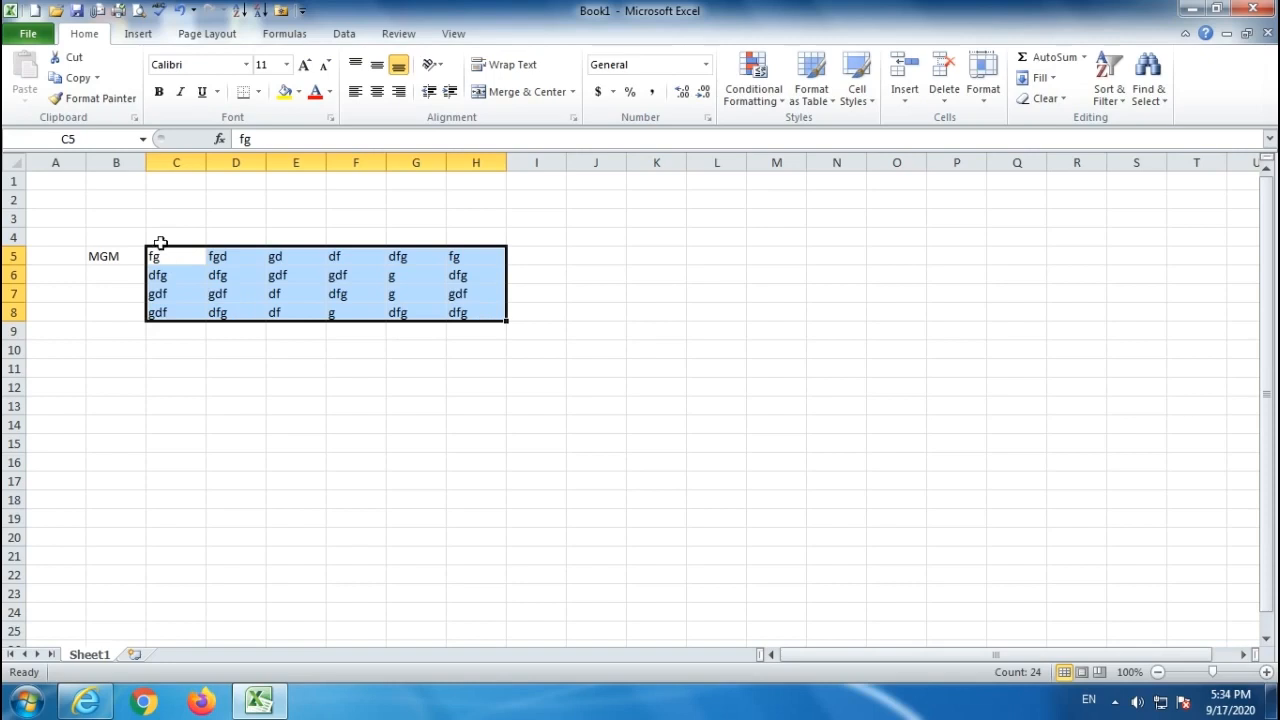
left_click_drag(163, 228, 498, 352)
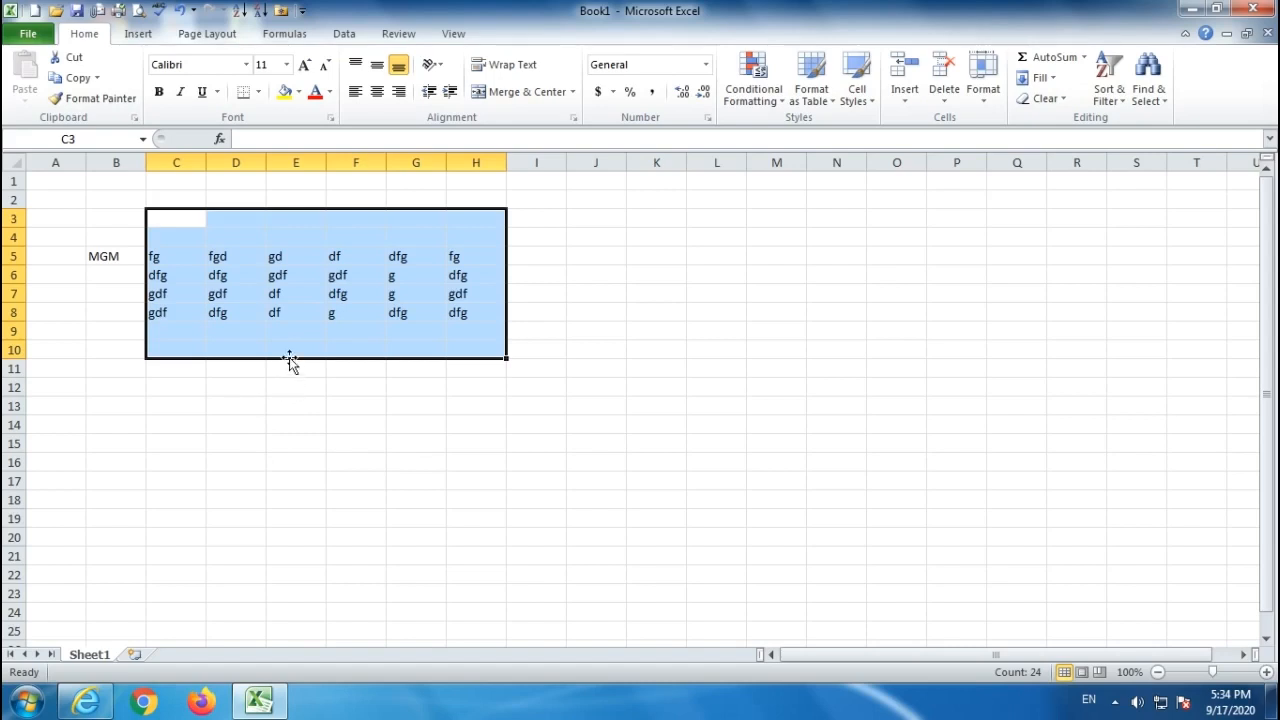
left_click_drag(289, 361, 278, 411)
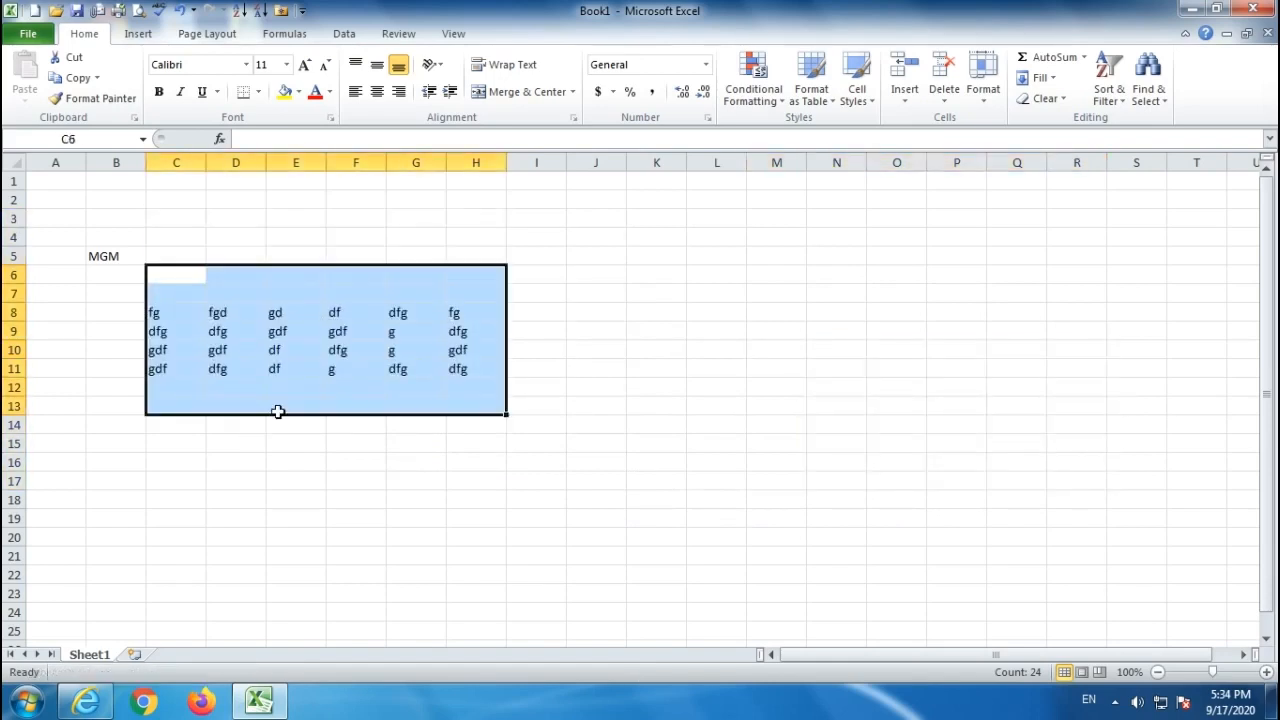
left_click(420, 496)
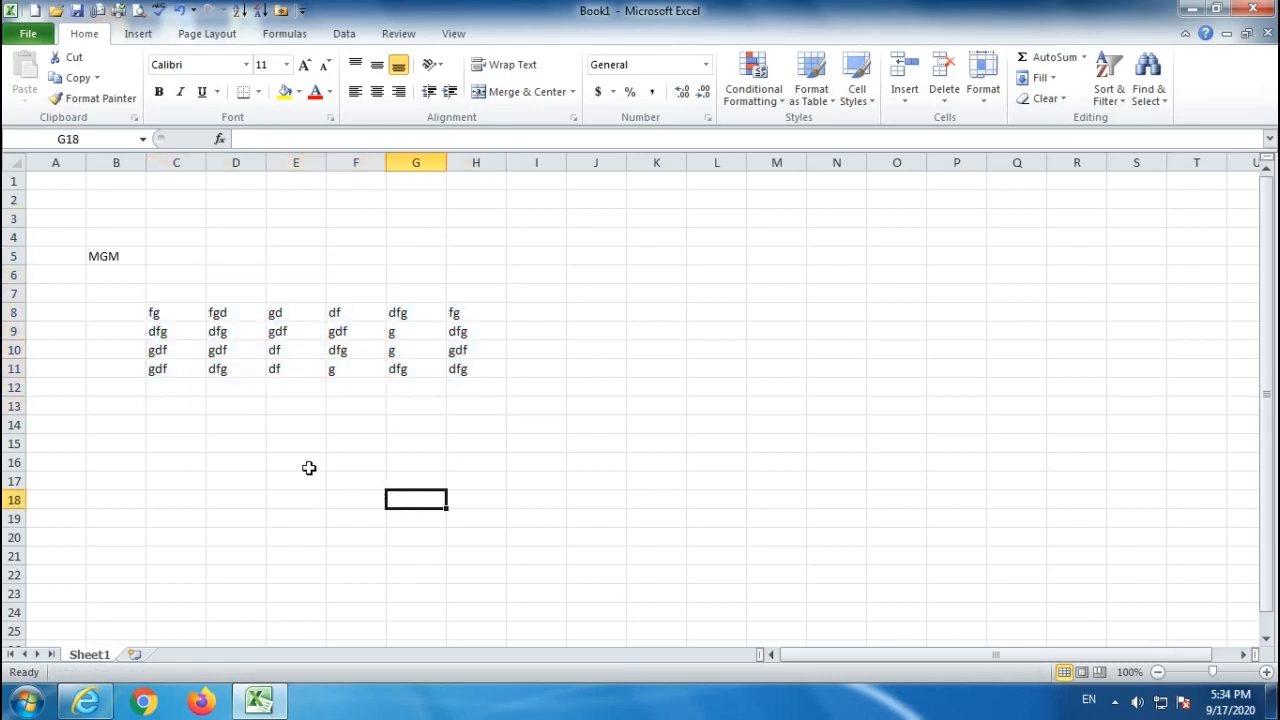
Fill the text MGM from B5 down to B19 and across row 5 to H5.
left_click(107, 256)
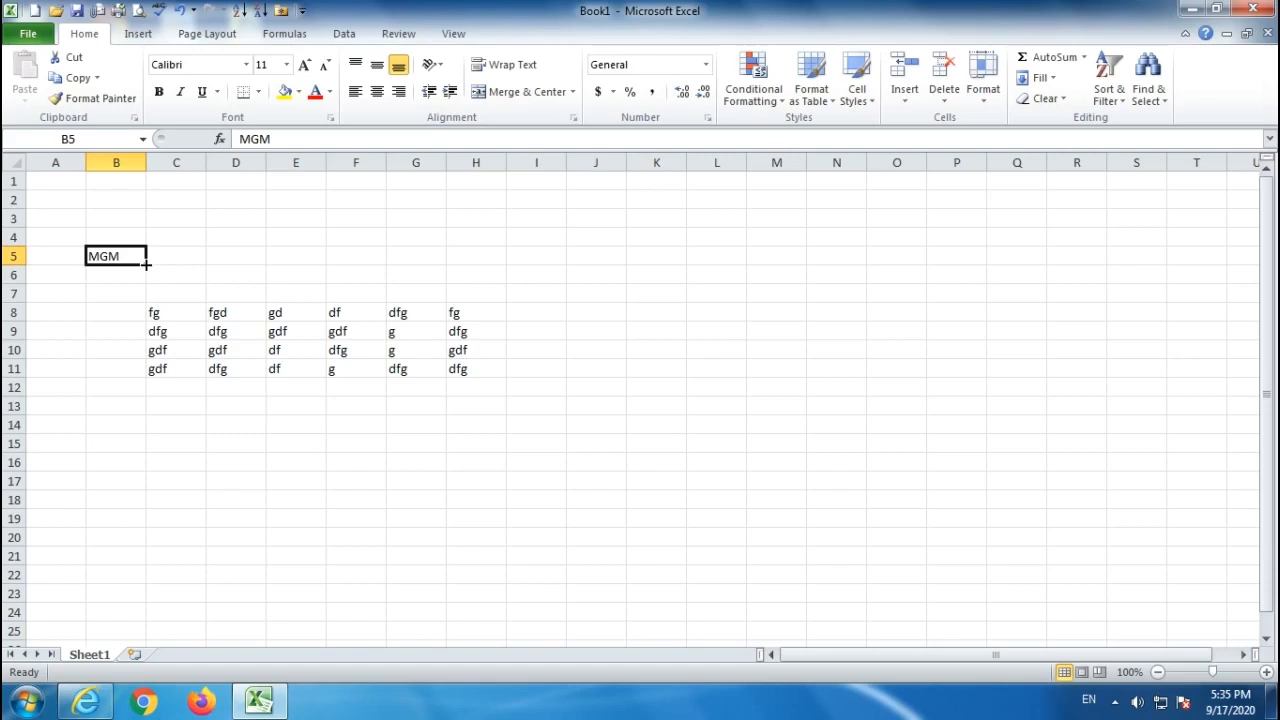
left_click(108, 314)
left_click(108, 256)
left_click_drag(146, 264, 139, 518)
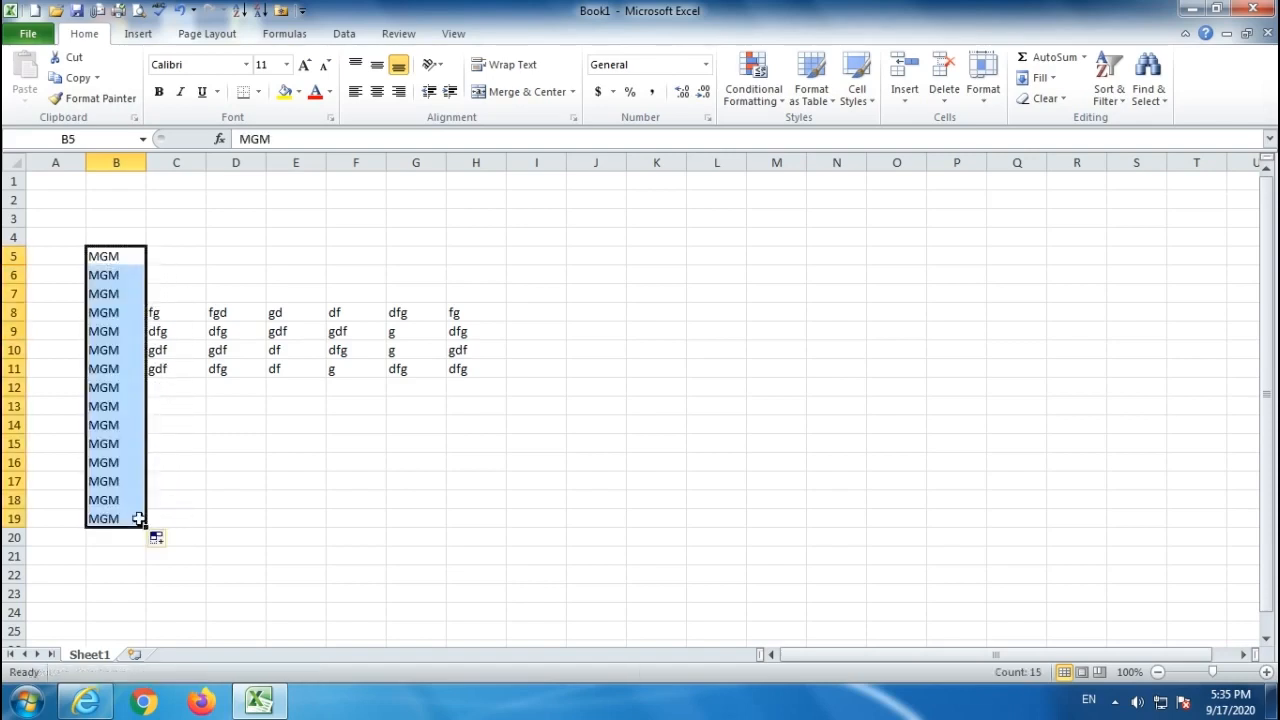
left_click(115, 257)
left_click_drag(147, 264, 489, 263)
Fill MGM from F5 up to F2 and from F2 back across row 2 to B2.
left_click(380, 257)
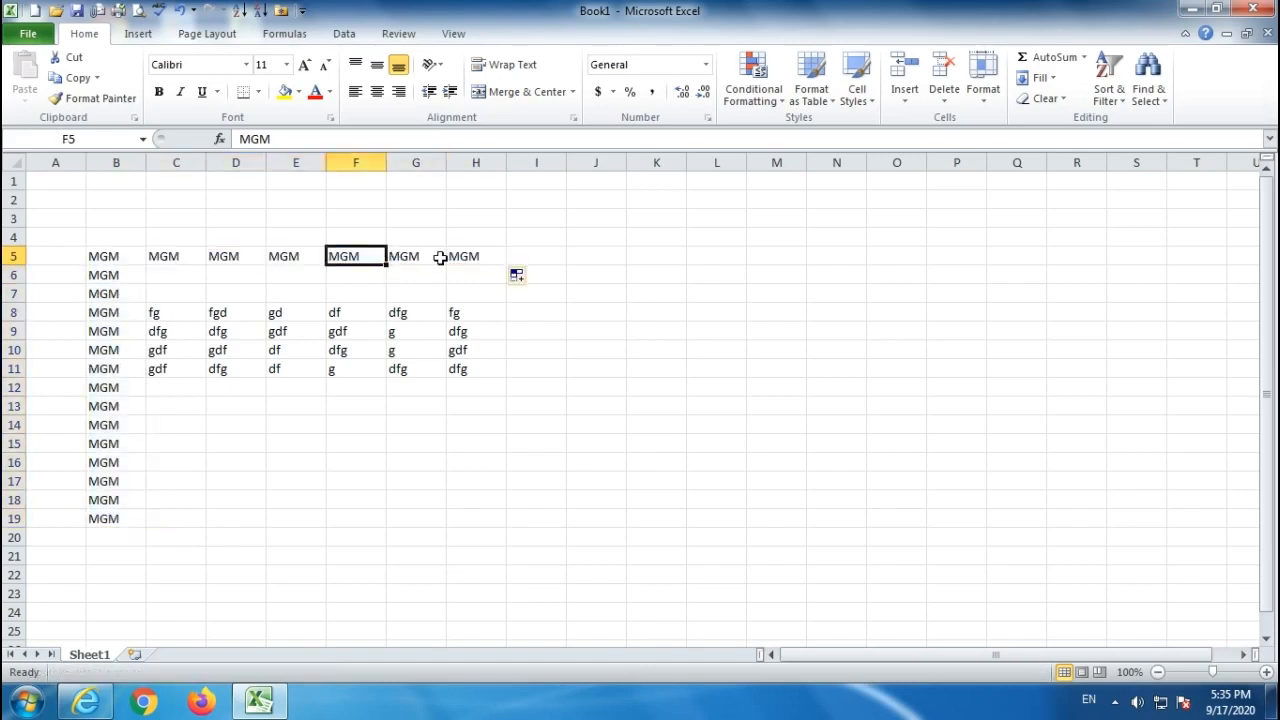
left_click_drag(386, 265, 110, 200)
left_click(370, 200)
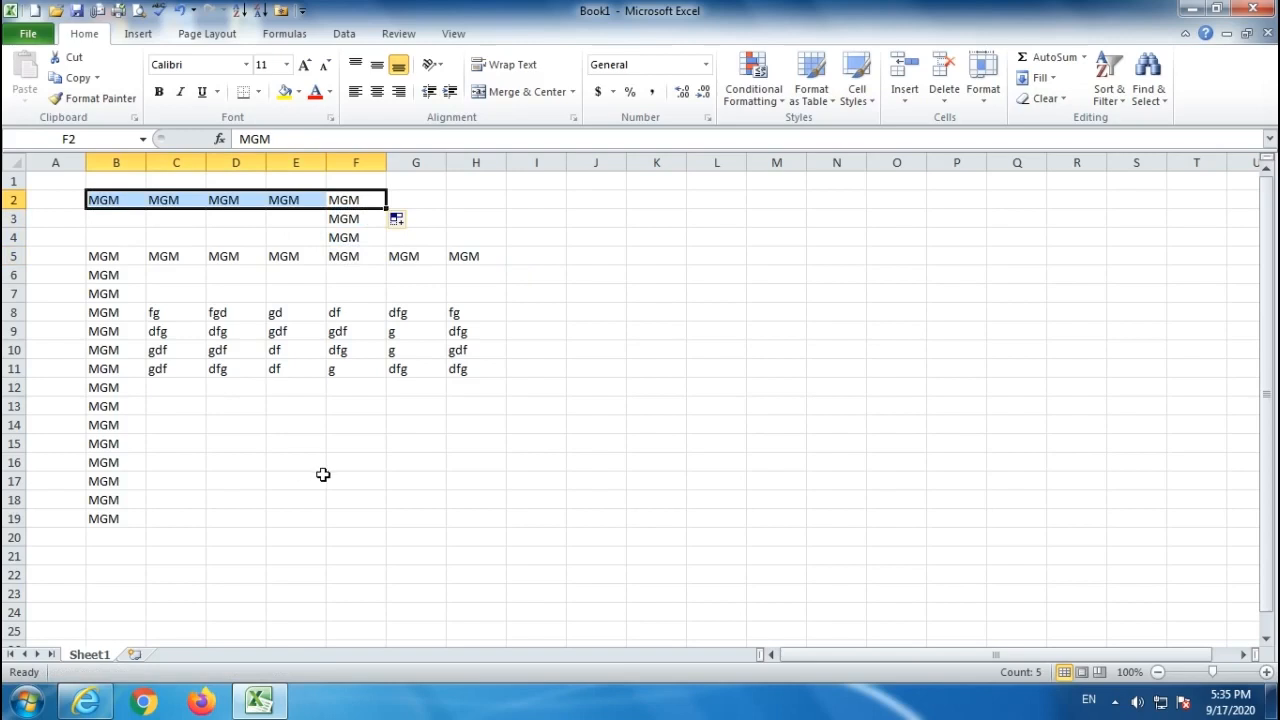
left_click(436, 458)
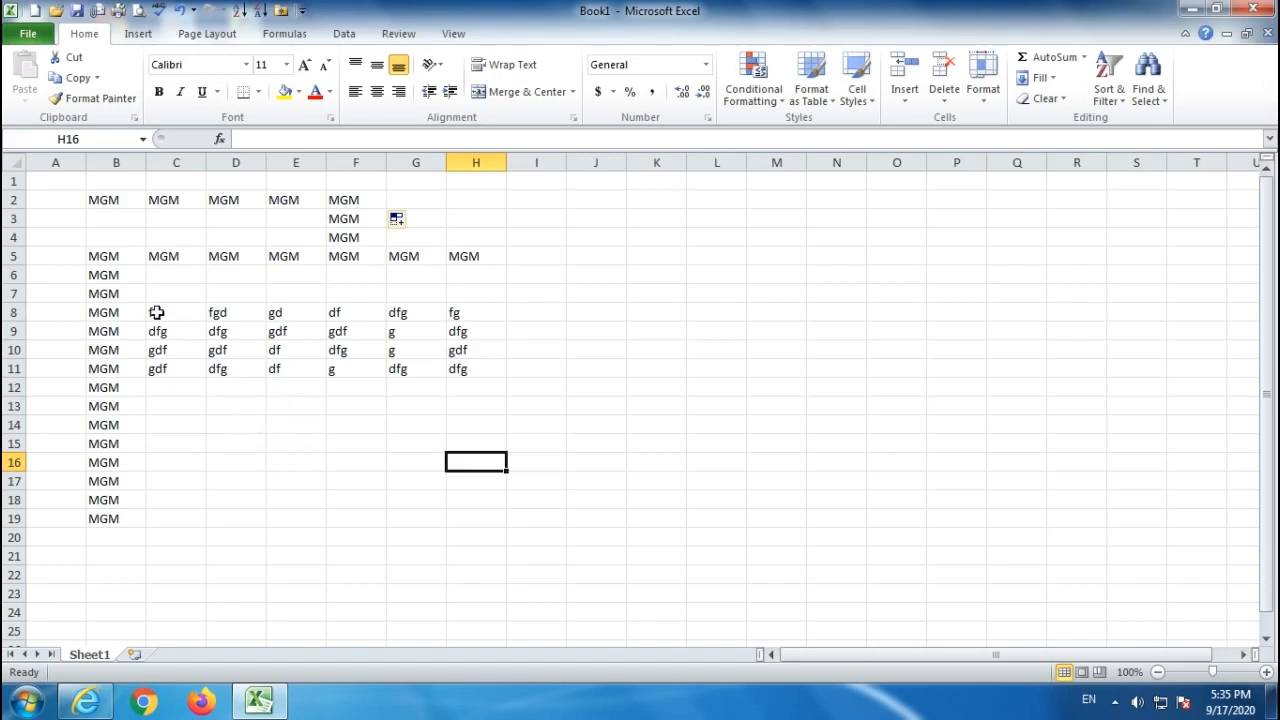
Select the sample text block C8:H11 and fill it down to row 19.
left_click_drag(157, 314, 449, 366)
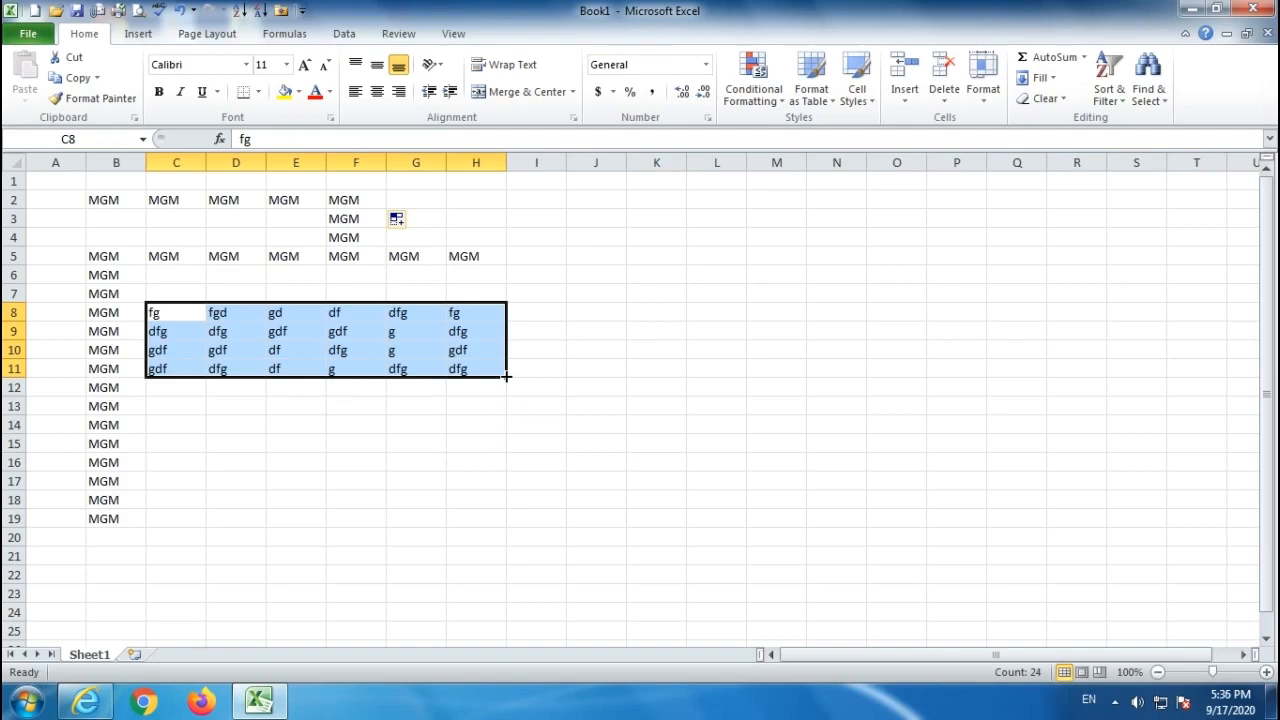
left_click_drag(507, 376, 507, 522)
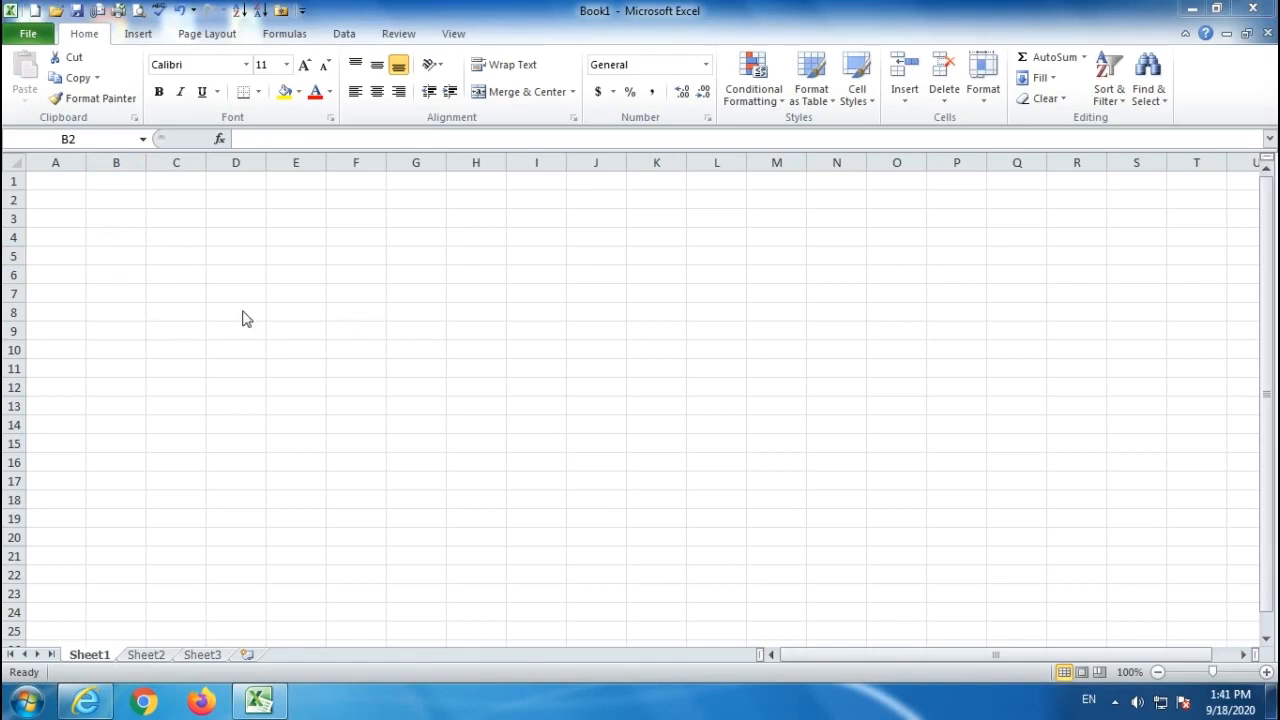
Enter the numbers 1, 2 and 3 in cells A2 to A4.
left_click(66, 205)
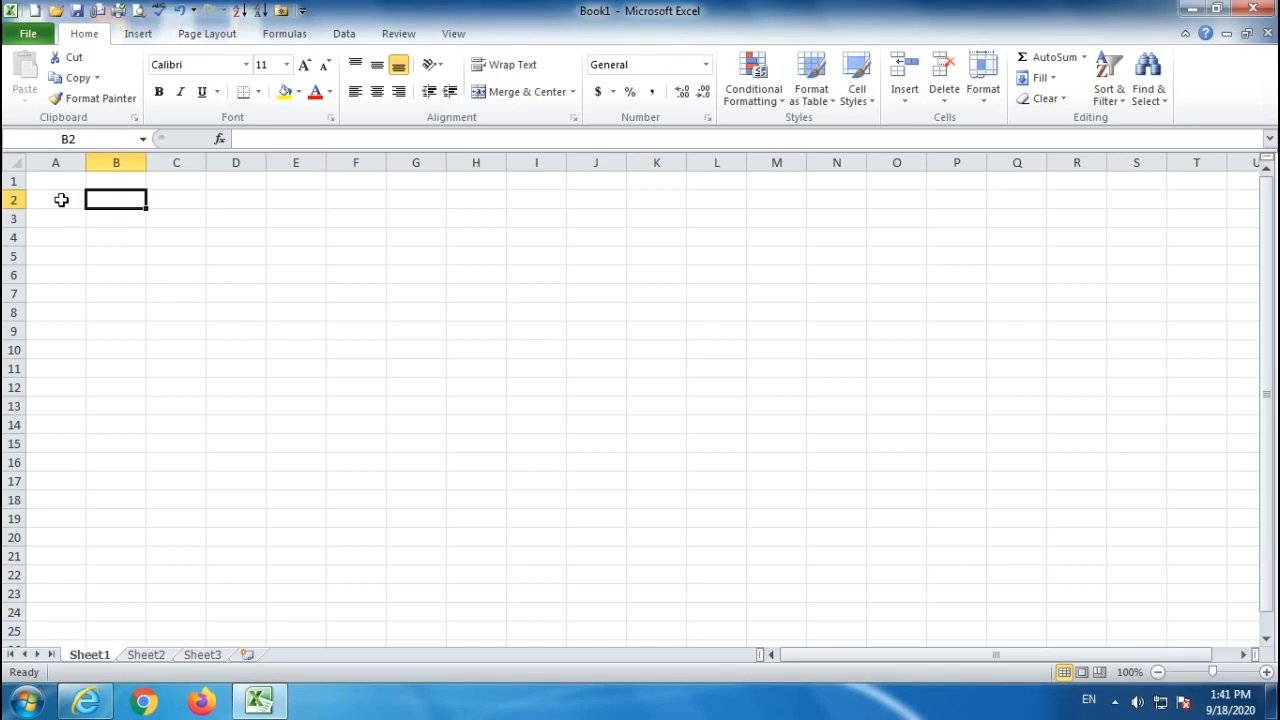
key("F2")
key("Down")
key("Down")
key("Down")
key("Down")
left_click(43, 198)
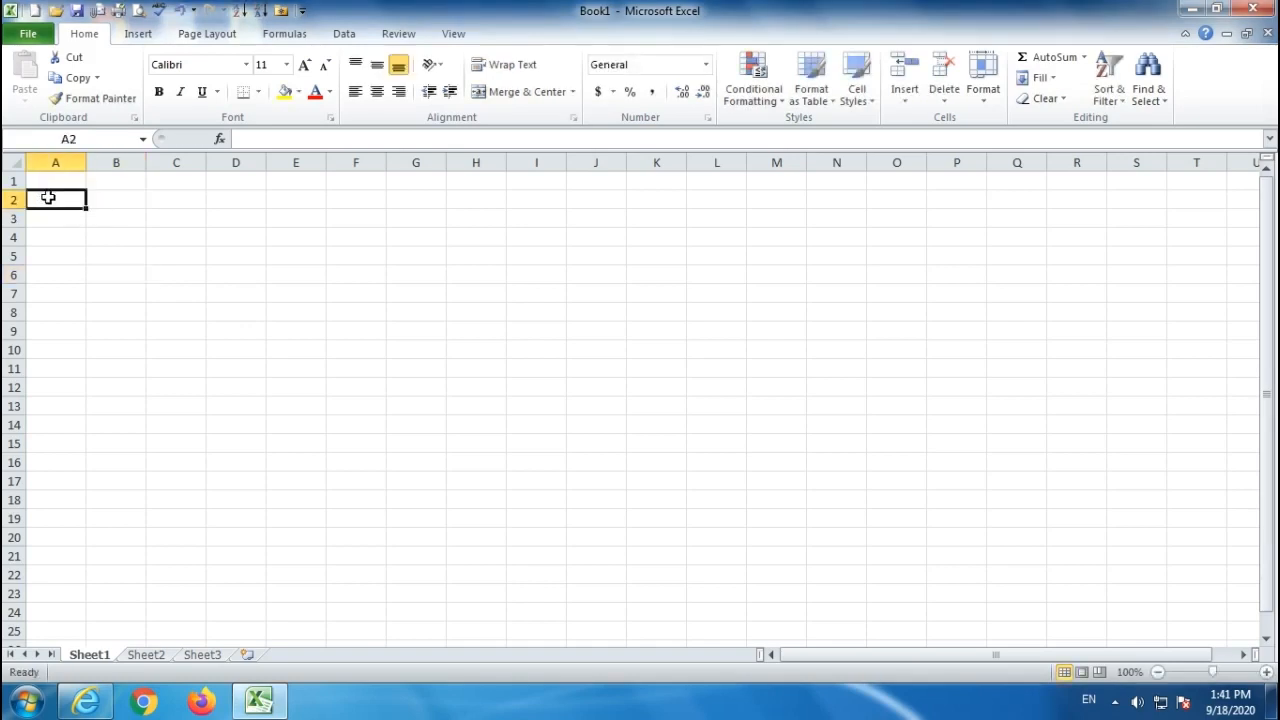
type("1")
key("Return")
type("2")
key("Return")
type("3")
key("Return")
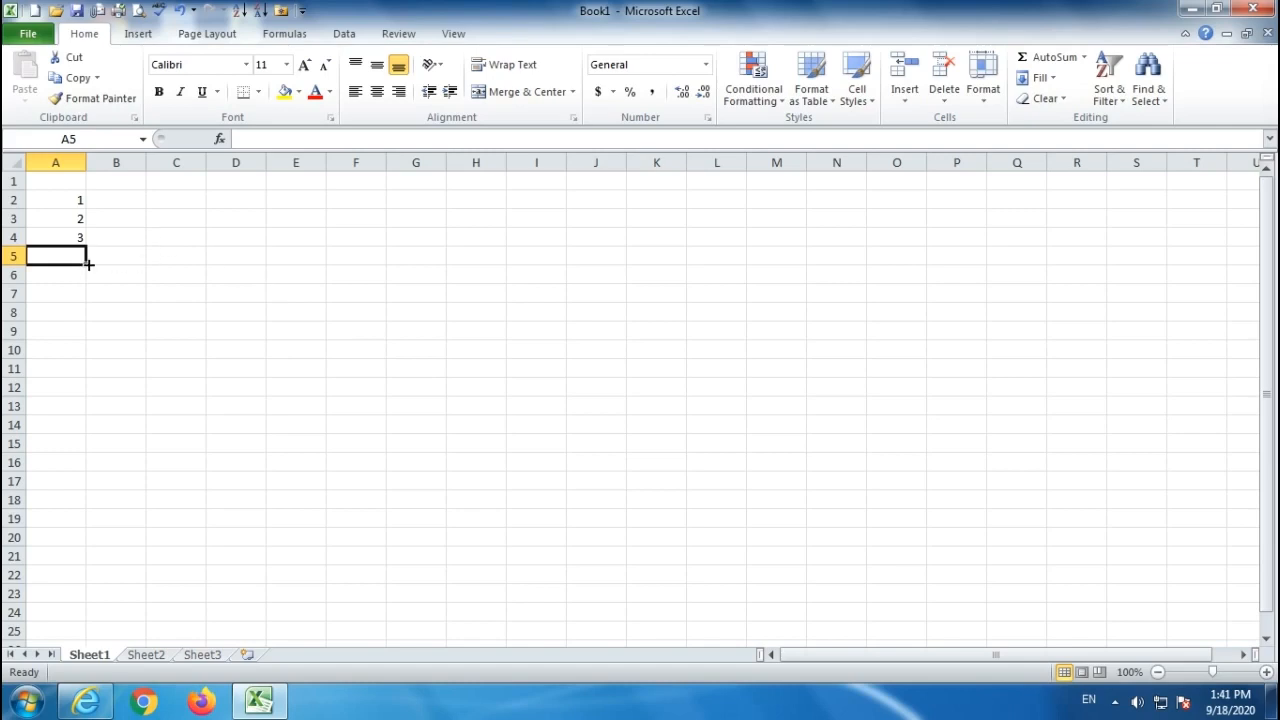
Enter 1 in B2 and fill it down column B to row 23.
left_click(108, 289)
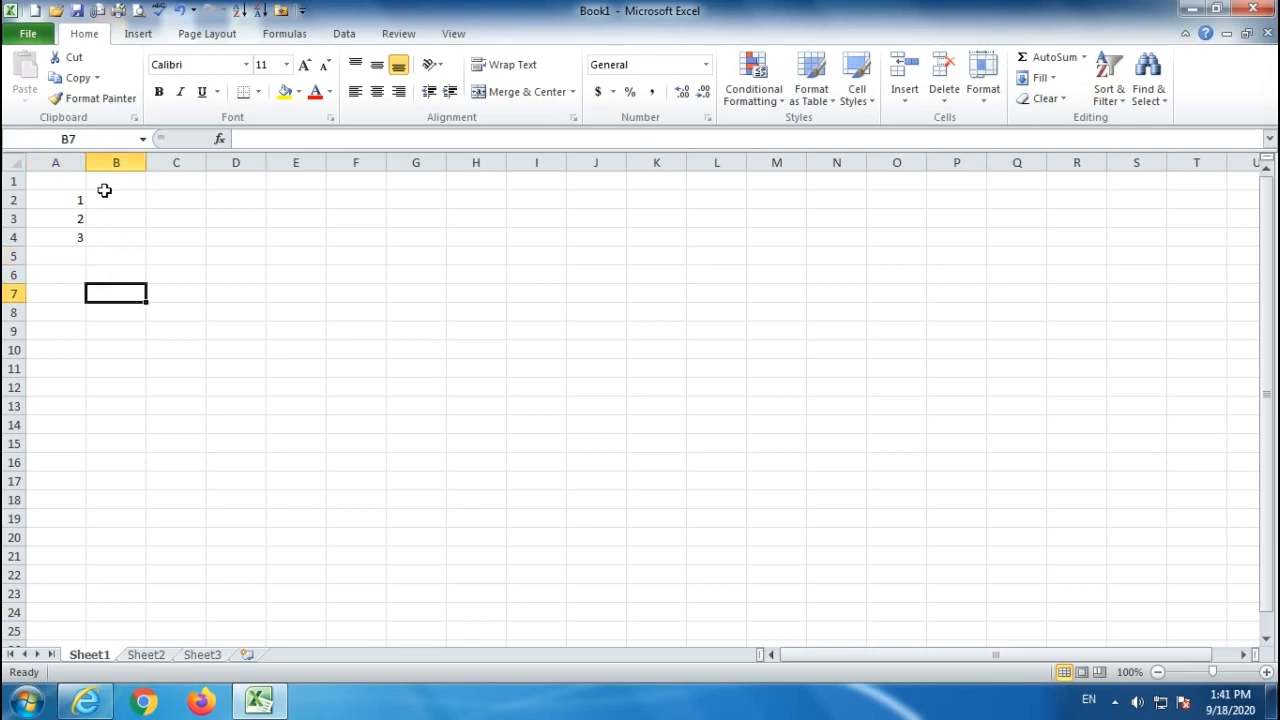
left_click(115, 199)
type("1")
key("Return")
left_click(112, 199)
left_click_drag(146, 208, 158, 592)
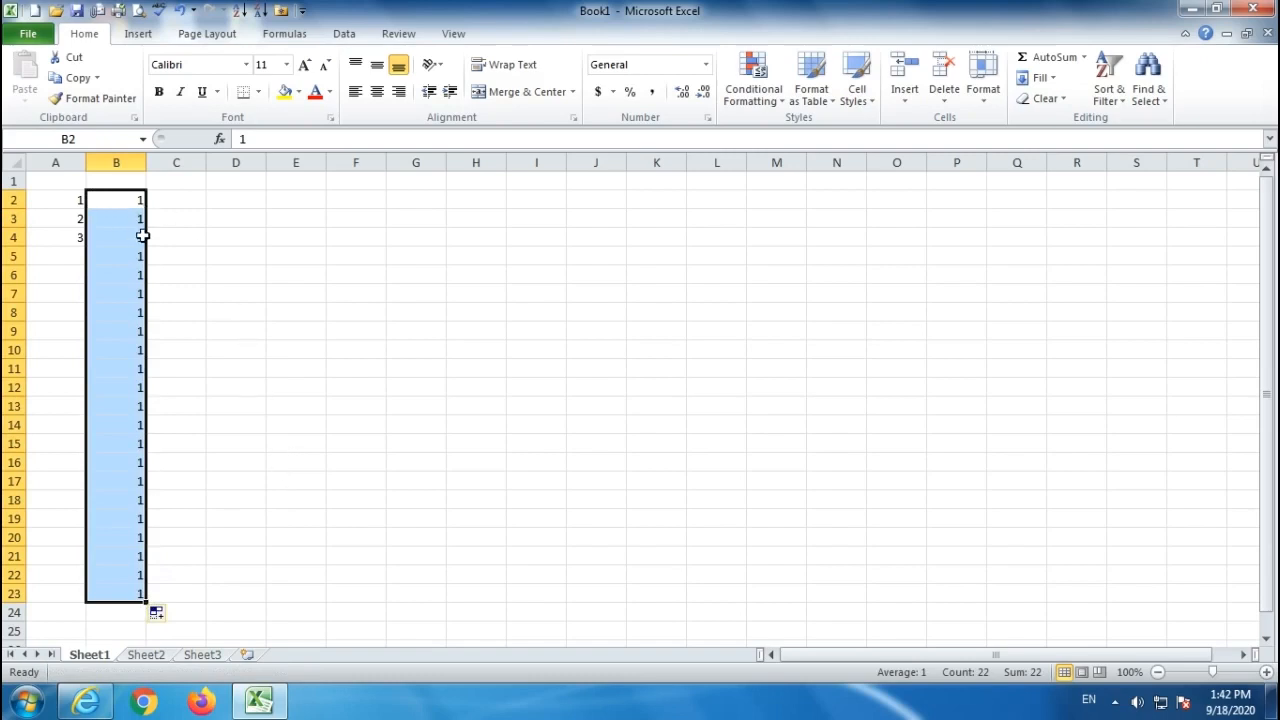
Enter 1 and 2 in C2:C3 and extend the pair as a number series down to C23.
left_click(176, 201)
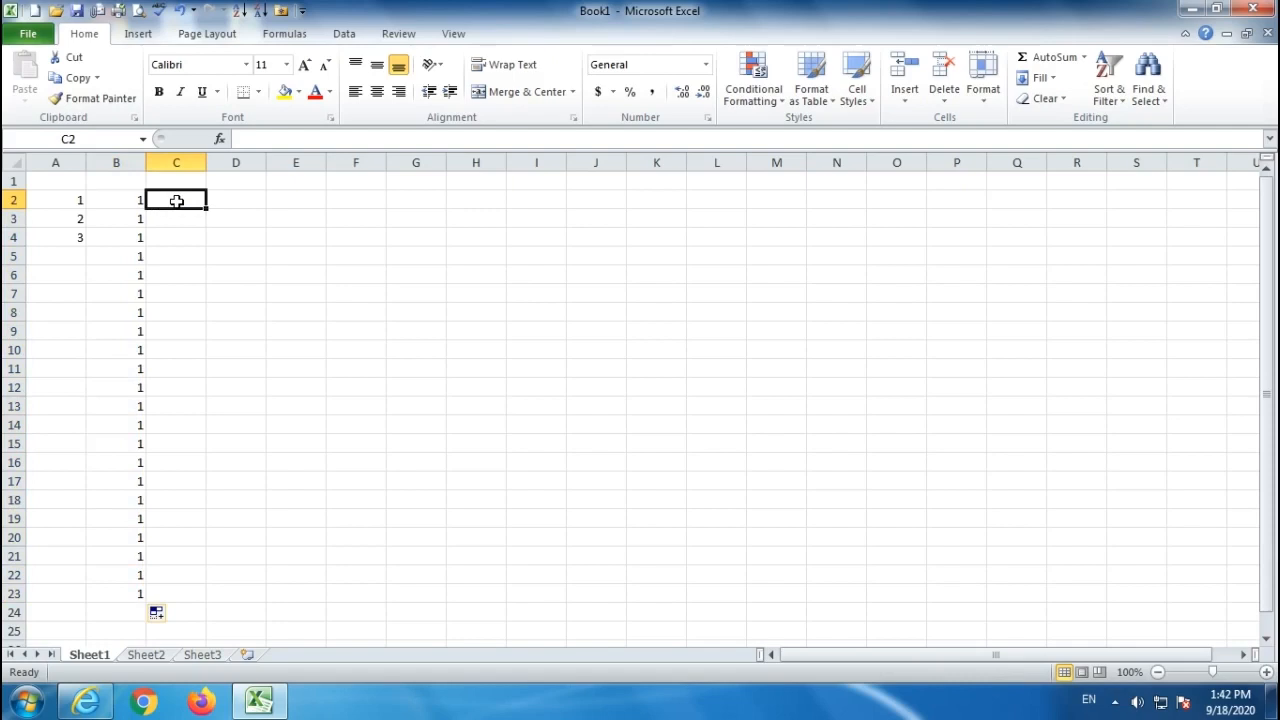
type("1")
key("Return")
type("2")
key("Return")
left_click_drag(176, 201, 180, 217)
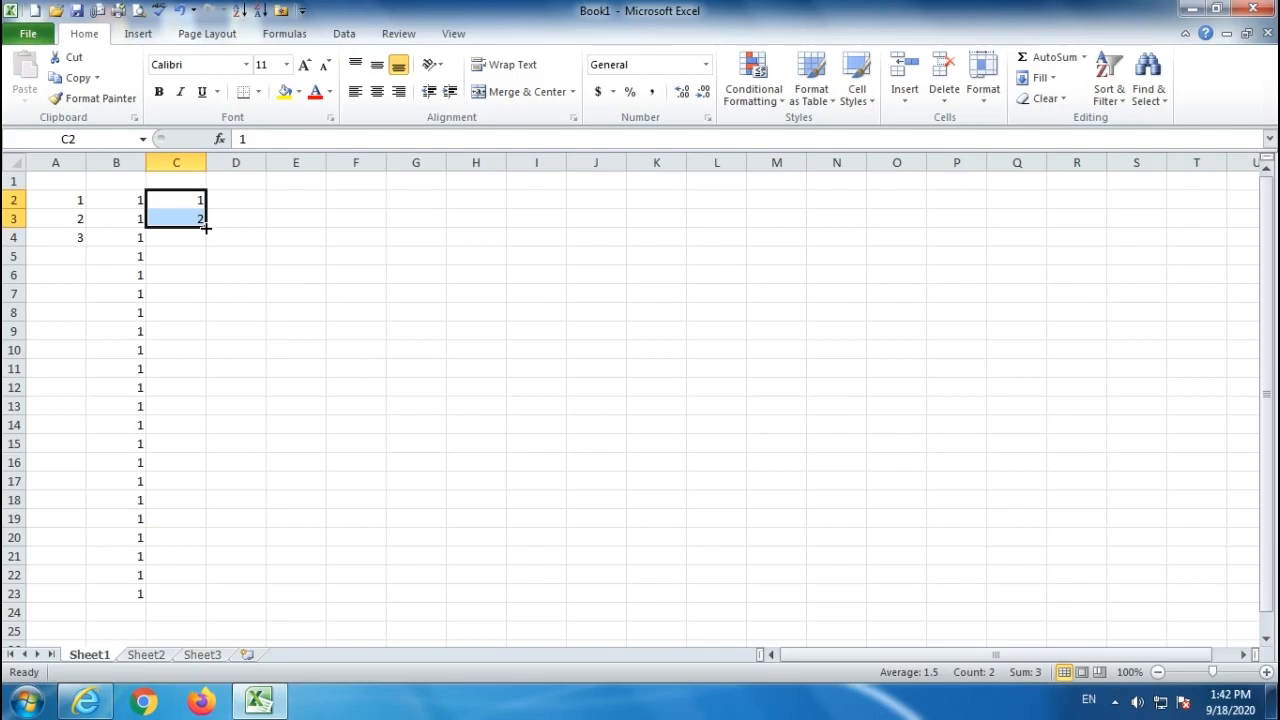
left_click_drag(205, 227, 215, 603)
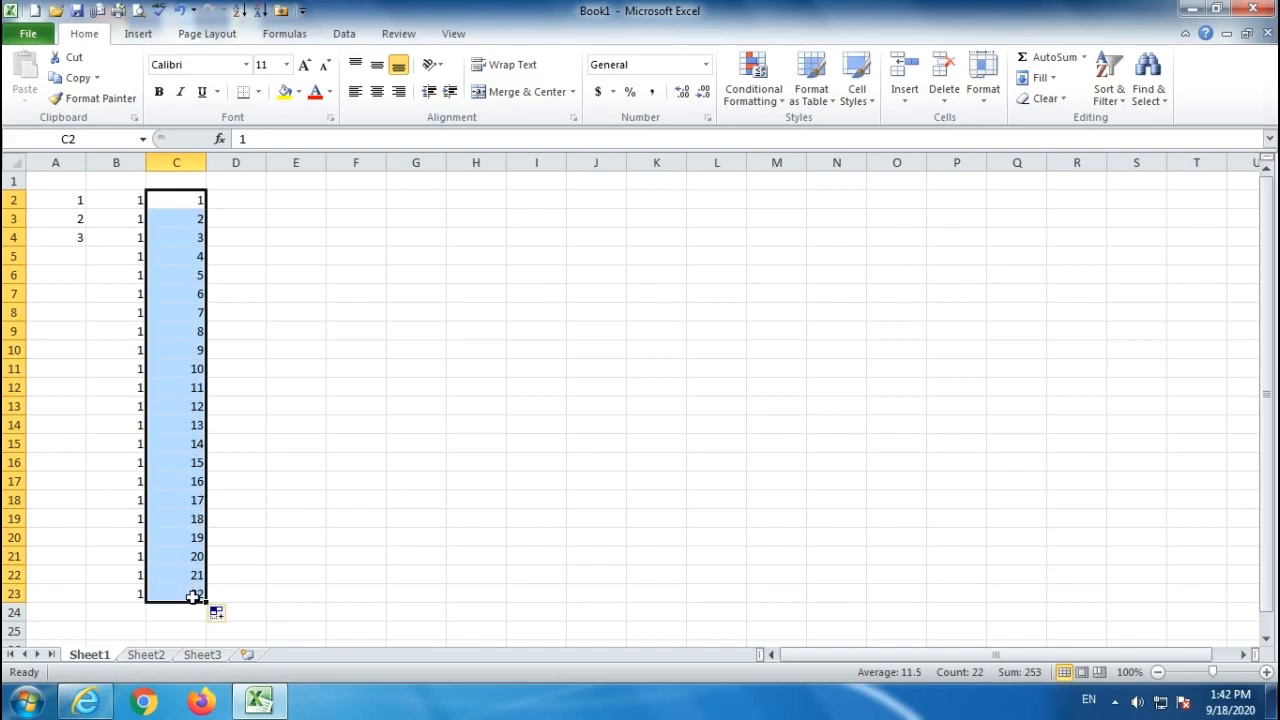
Enter 2 and 4 in D2:D3 and extend them as an even-number series down to D23.
left_click(229, 198)
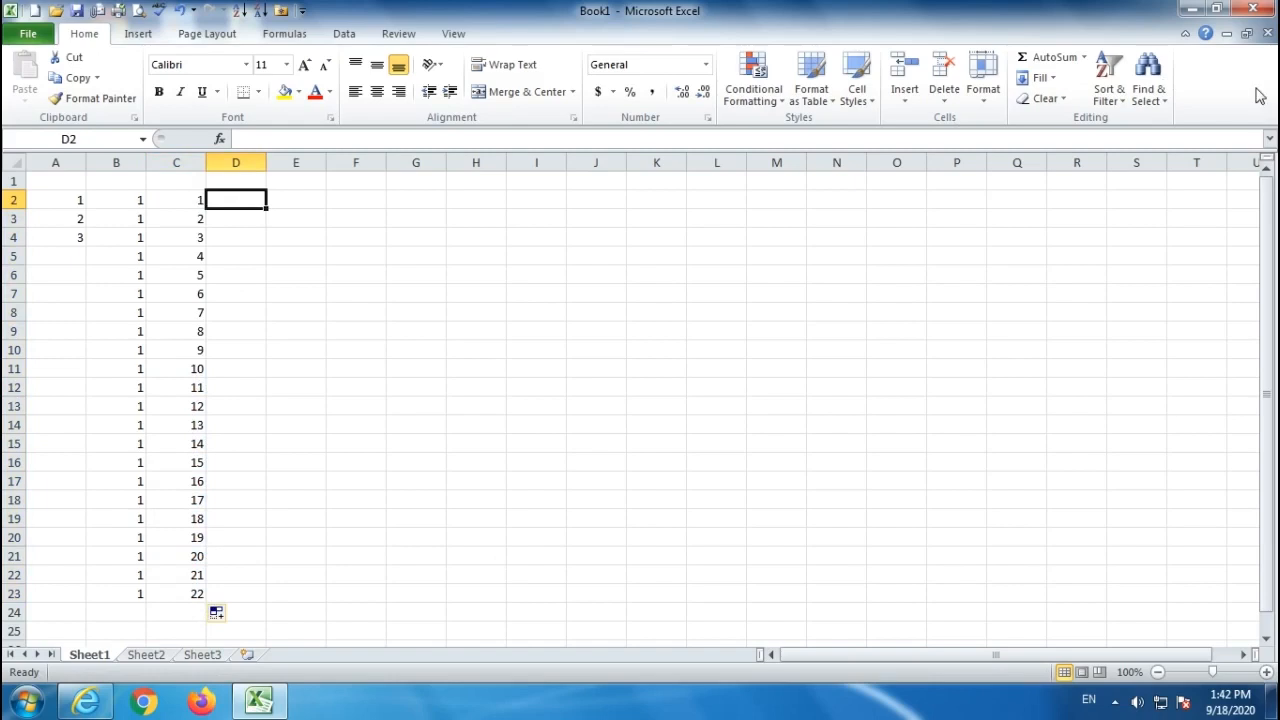
type("2")
key("Return")
type("4")
key("Return")
left_click_drag(258, 204, 266, 602)
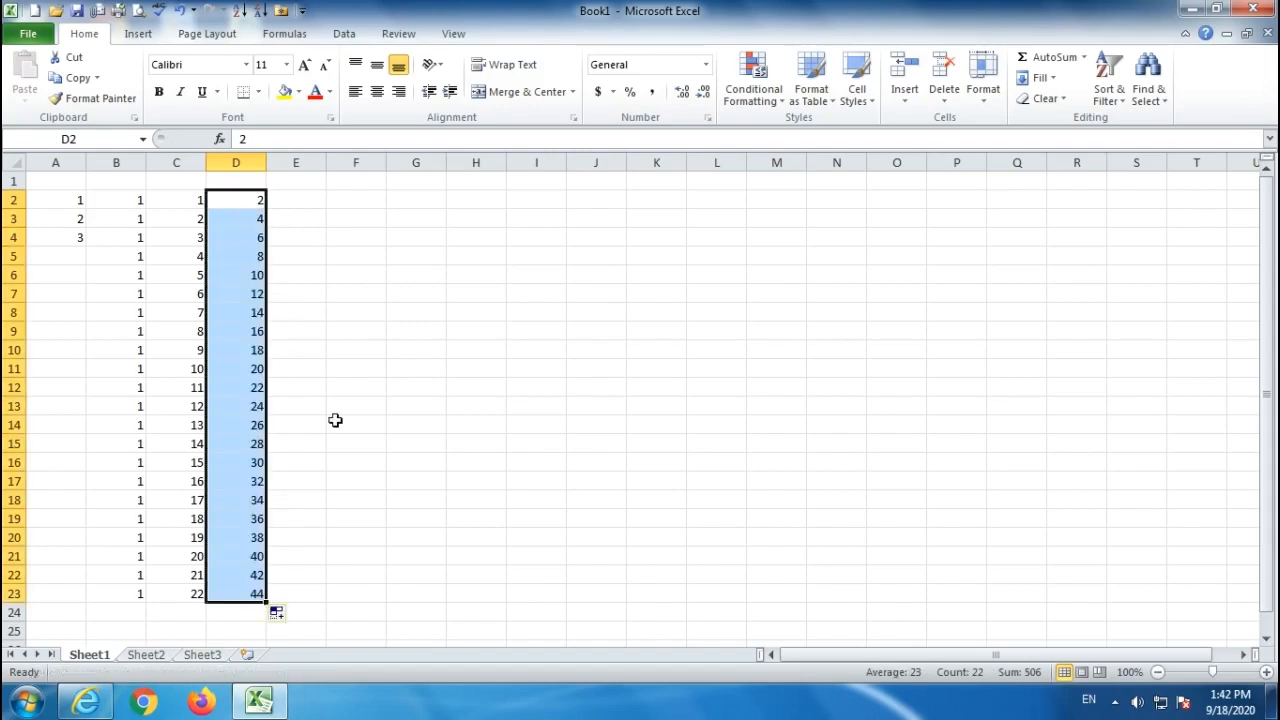
Enter 1 and 3 in E2:E3 and extend them as an odd-number series down to E24.
left_click(295, 196)
type("1")
key("Return")
type("3")
key("Return")
left_click_drag(295, 200, 298, 218)
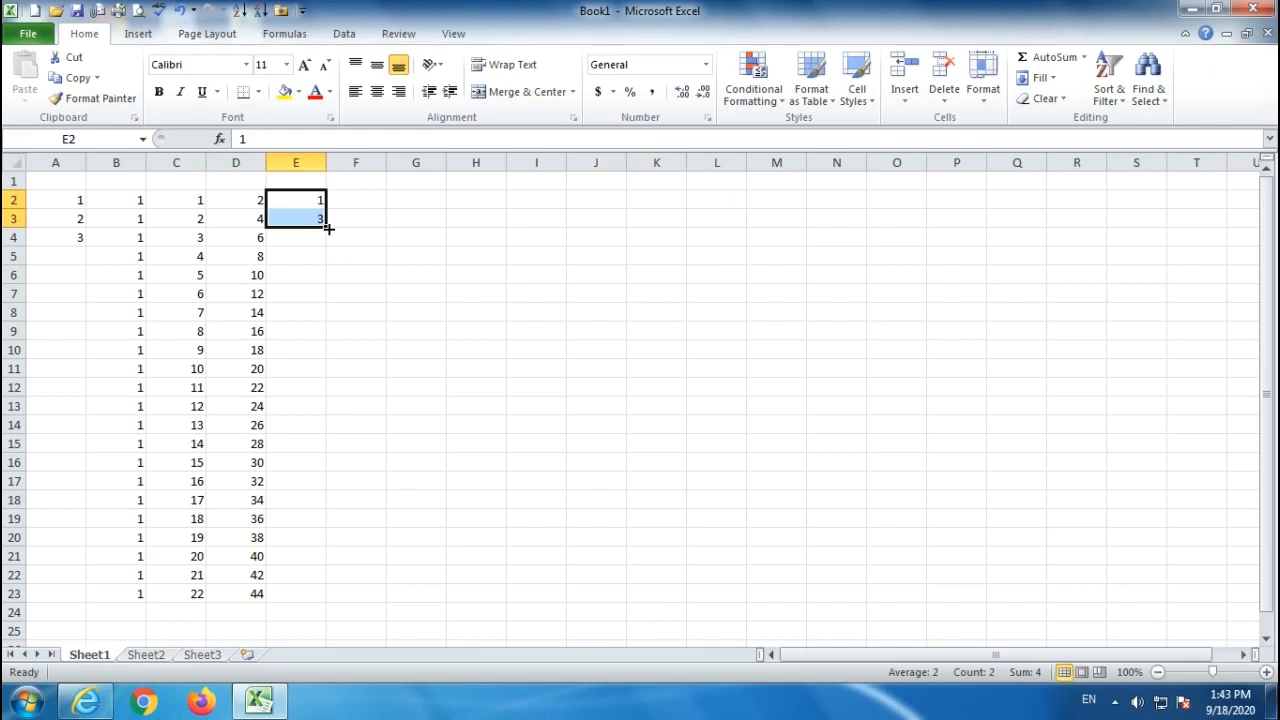
left_click_drag(327, 227, 322, 618)
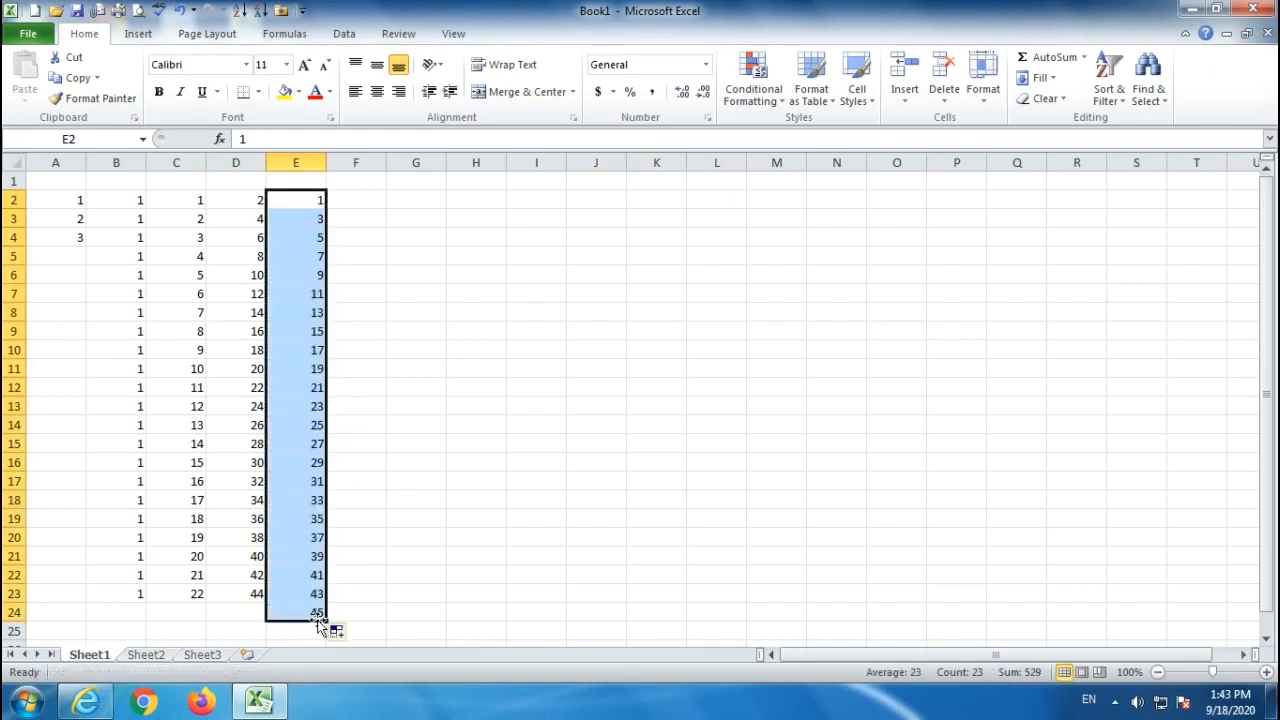
Enter 1 and 4 in F2:F3 and extend them as a series in steps of 3 down to F24.
left_click(357, 197)
type("1")
key("Return")
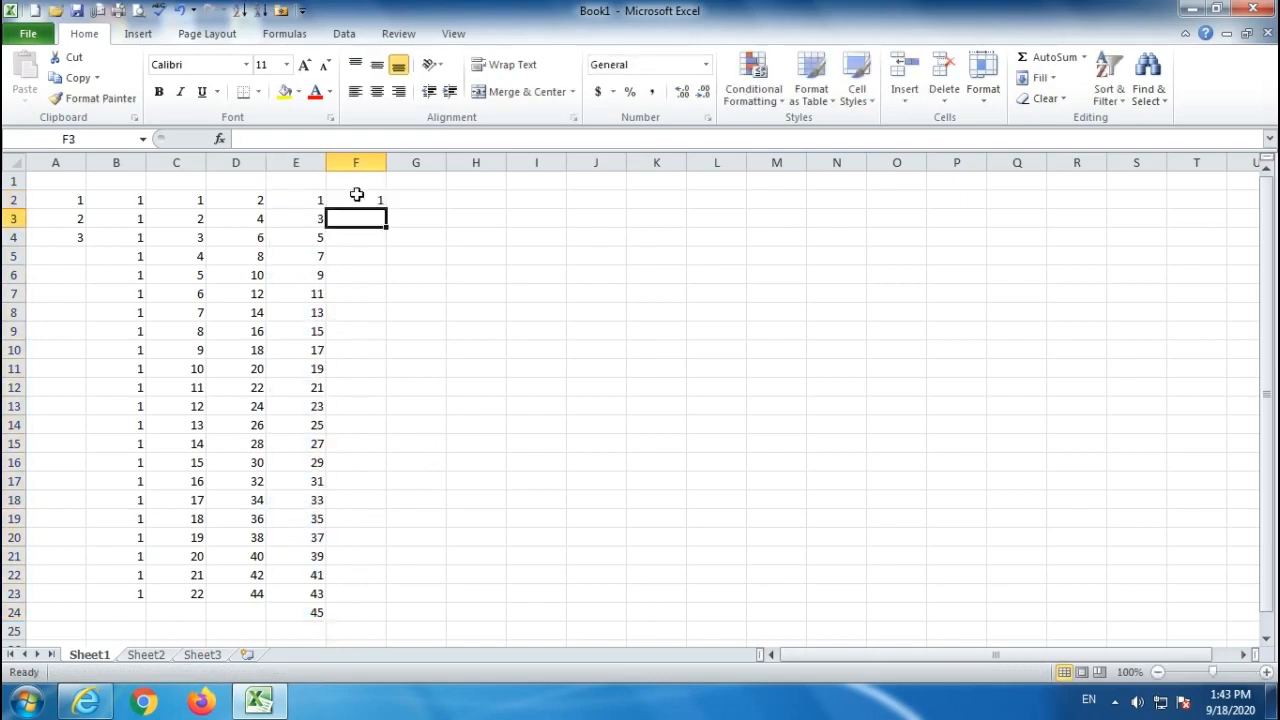
type("4")
key("Return")
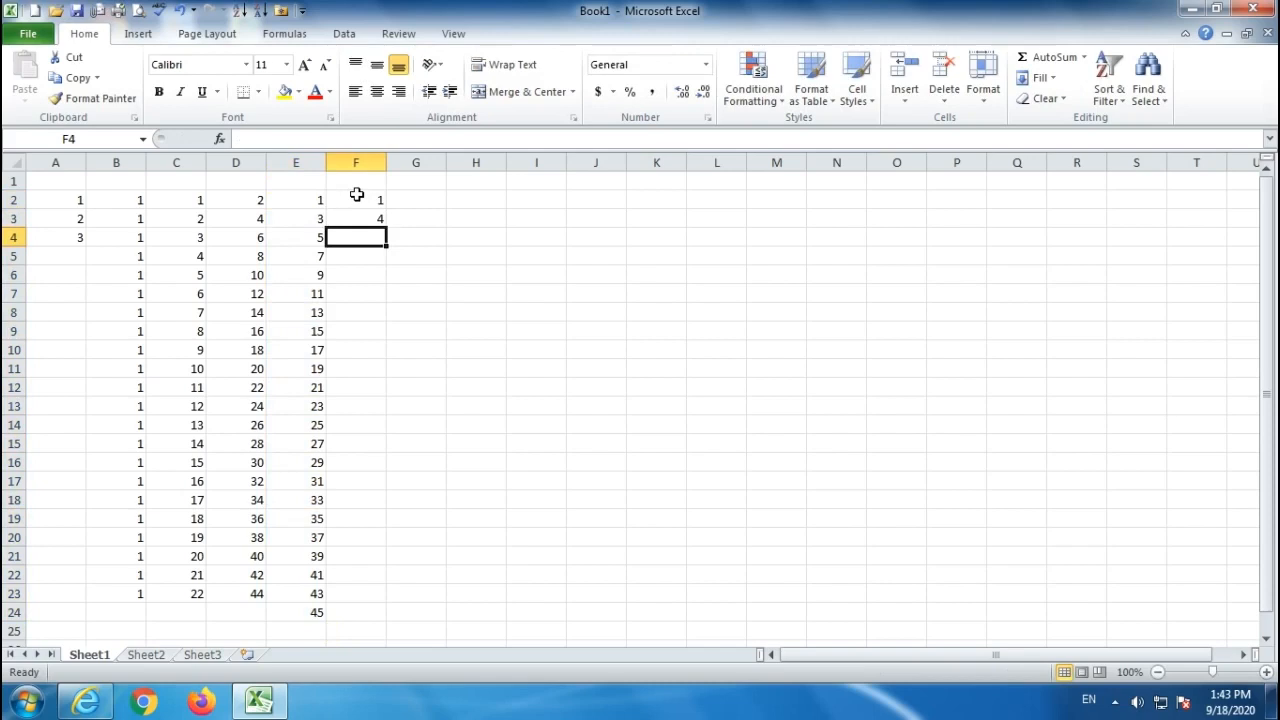
left_click_drag(364, 200, 369, 224)
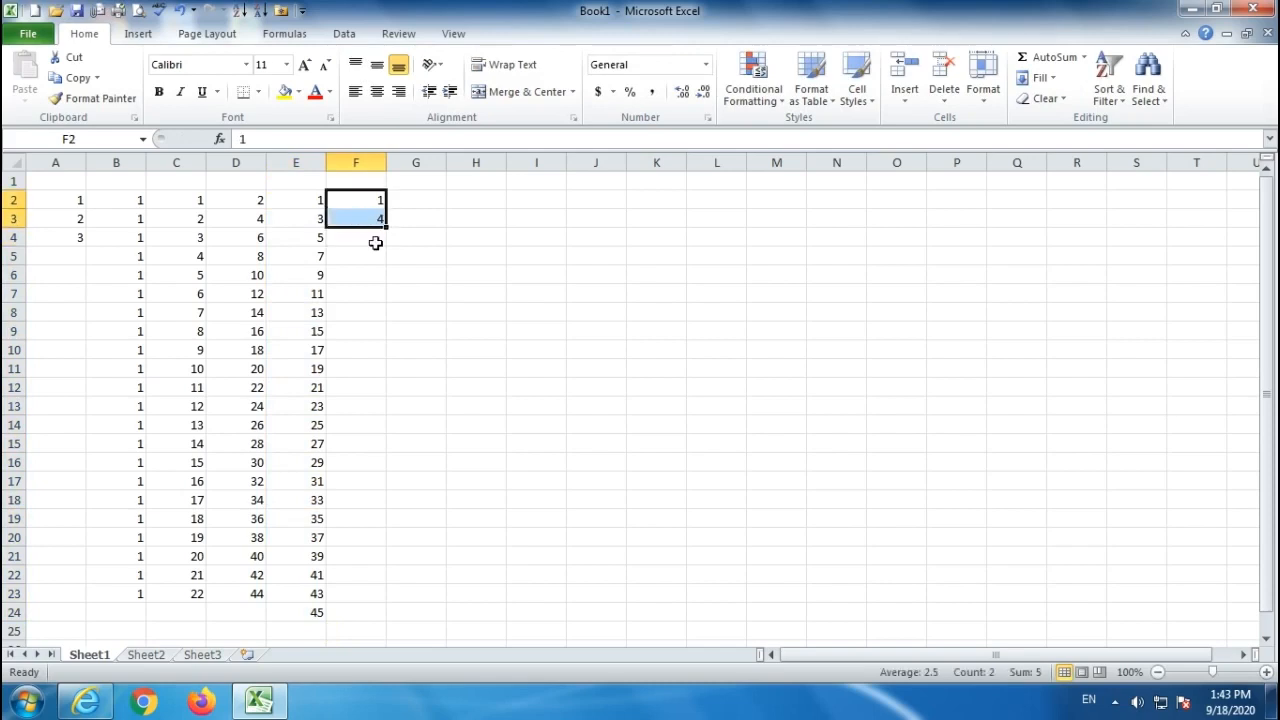
left_click_drag(386, 227, 372, 625)
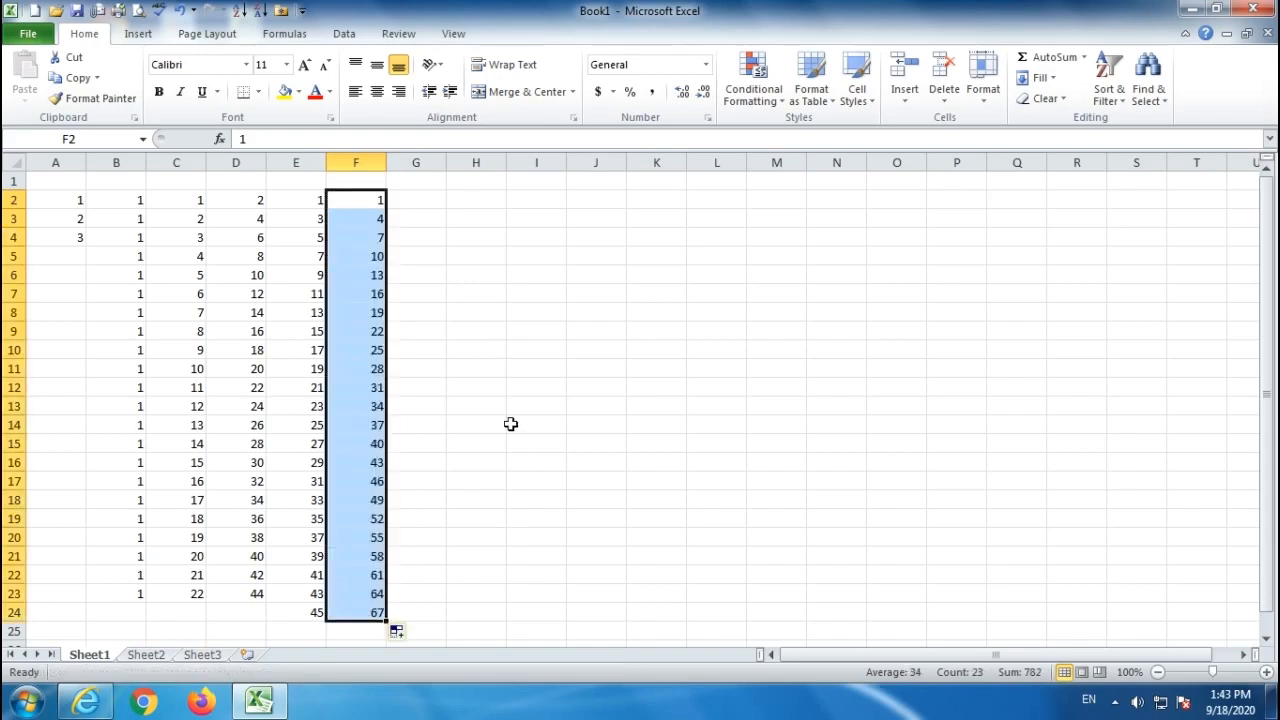
Enter sun in H2 and fill the abbreviated weekday names down to H21.
left_click_drag(420, 199, 418, 214)
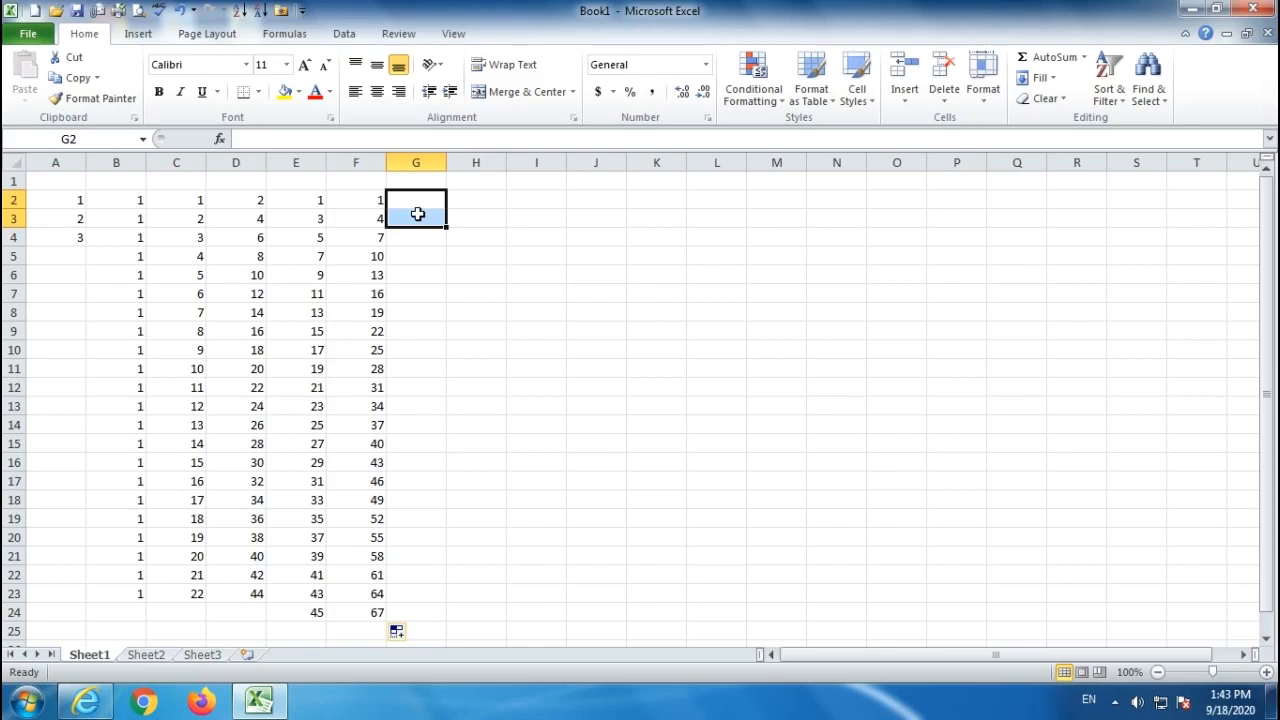
left_click(475, 201)
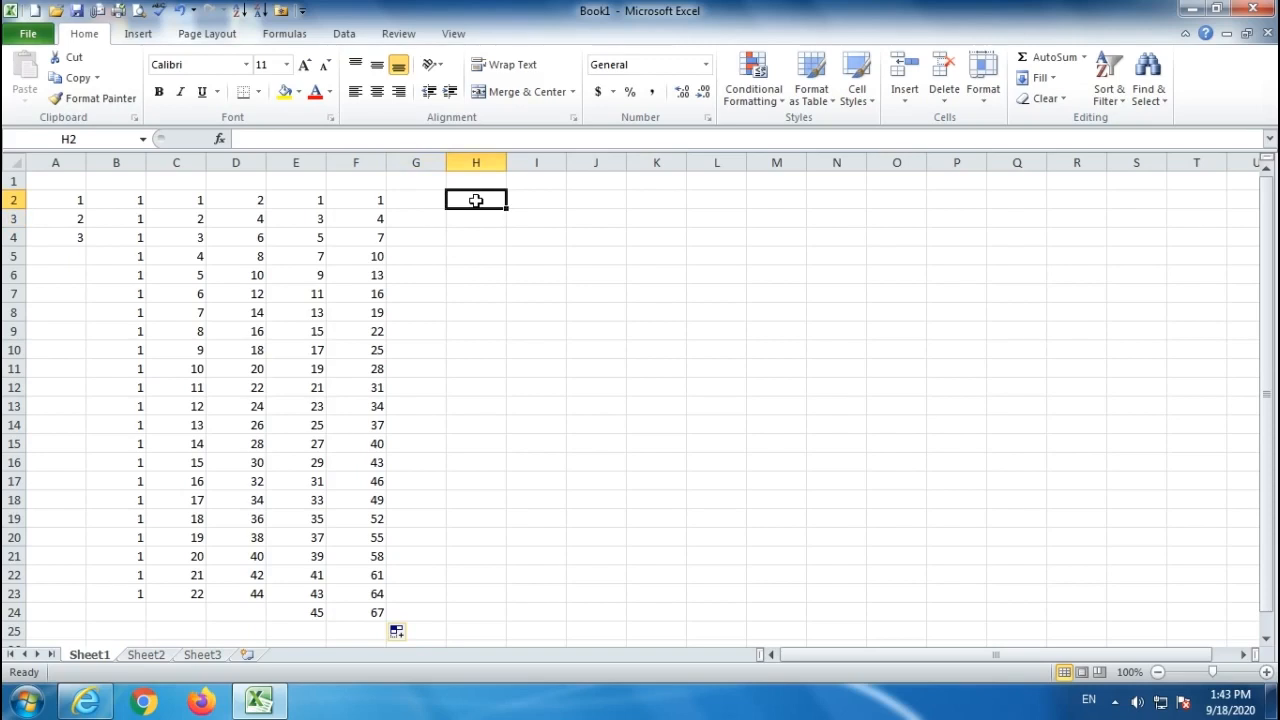
type("sun")
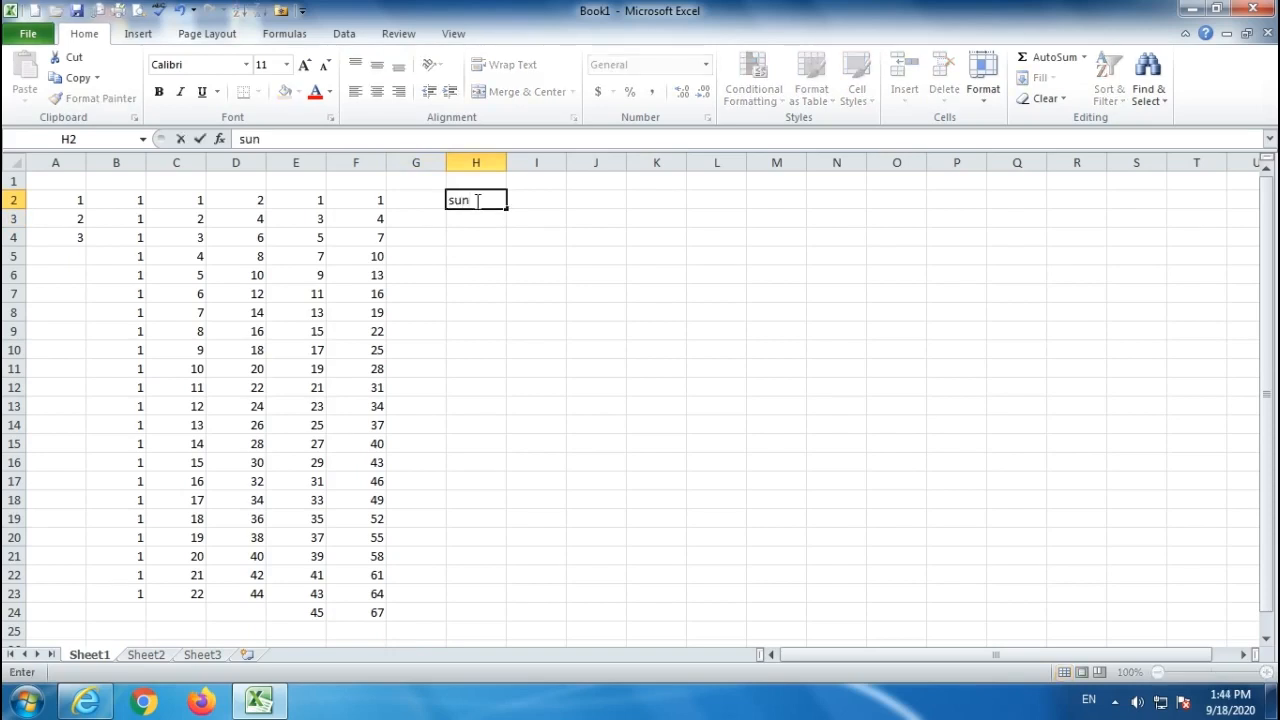
key("Return")
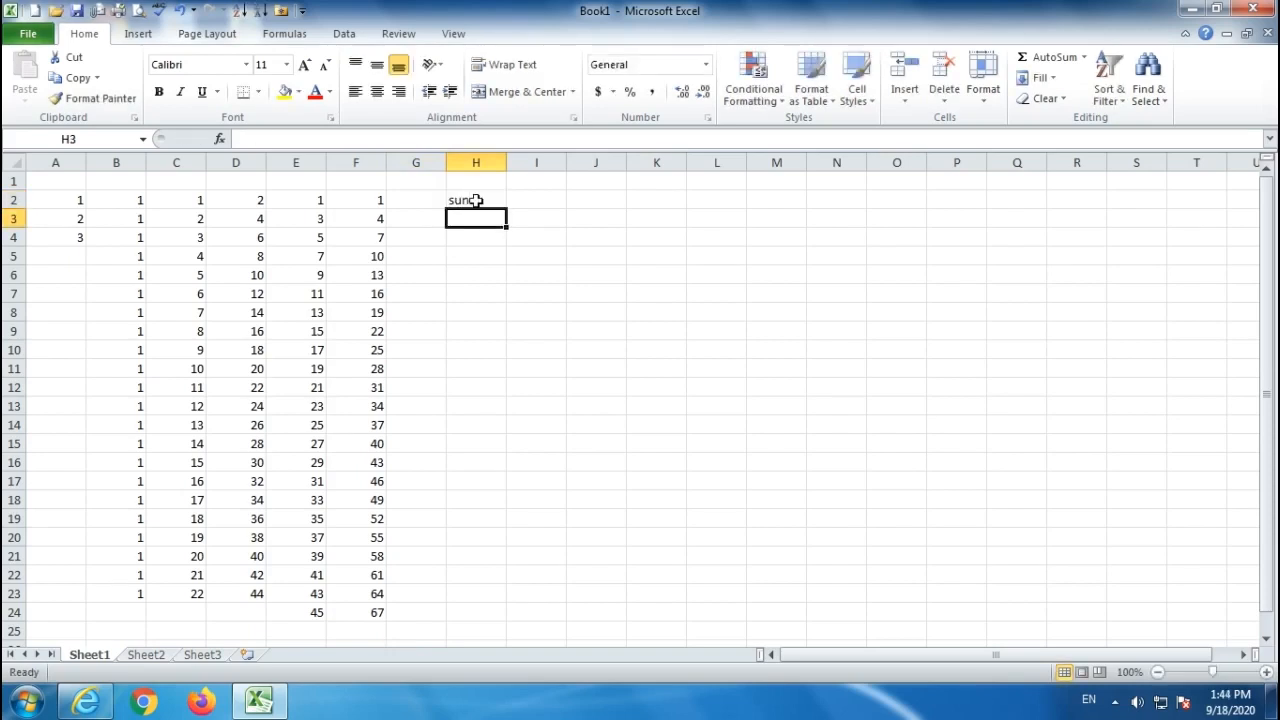
left_click(477, 201)
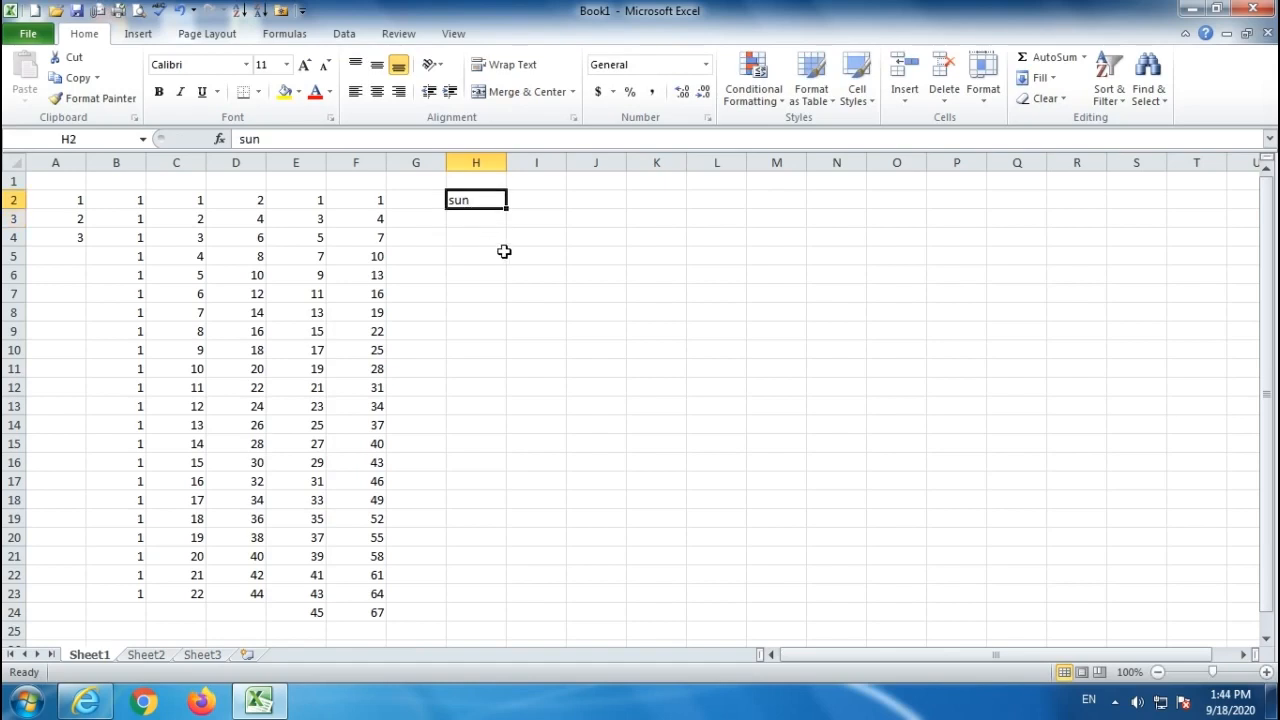
left_click_drag(506, 210, 505, 566)
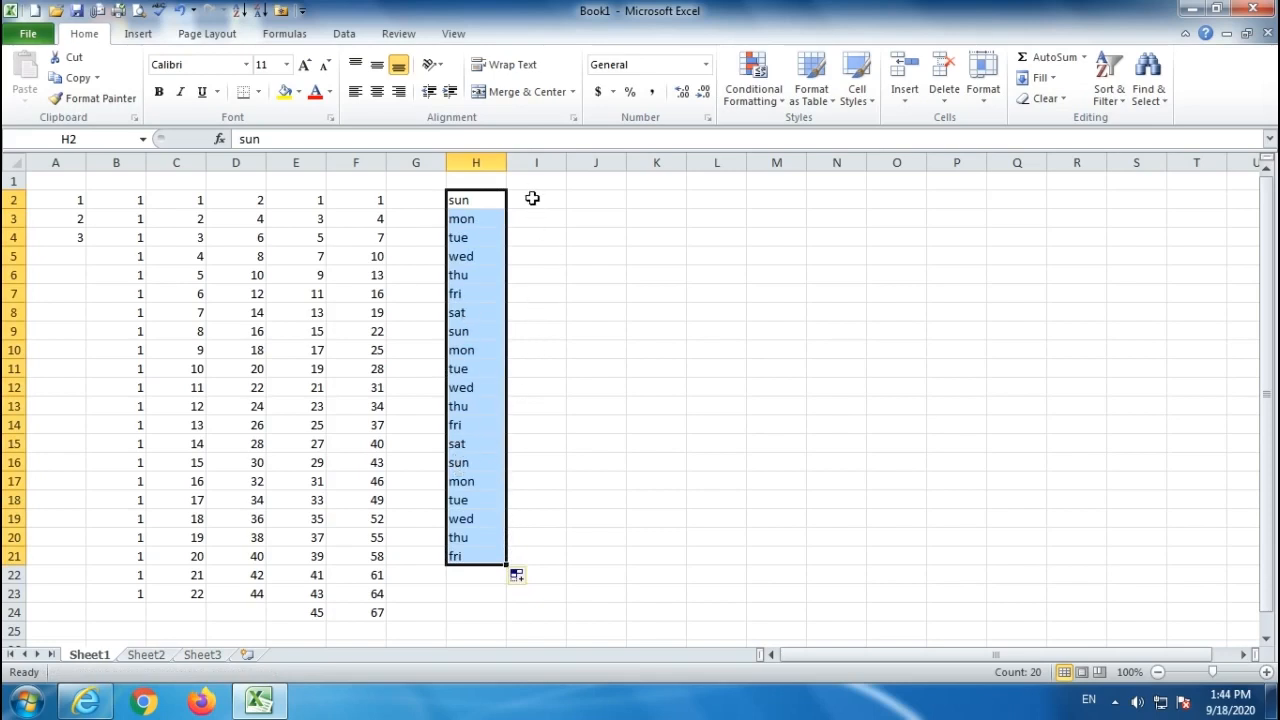
Fill the full weekday names from Sunday in I2 down to I21 and fit column I's width to its contents.
left_click(531, 194)
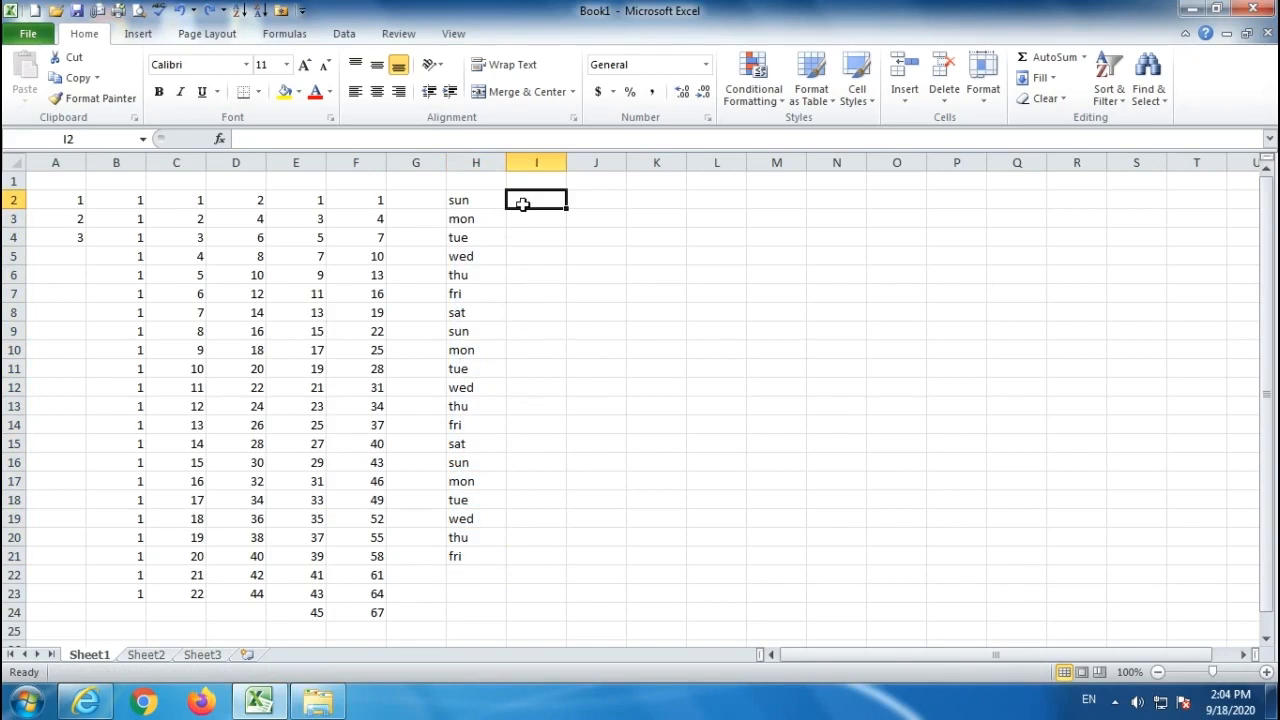
type("Sunday")
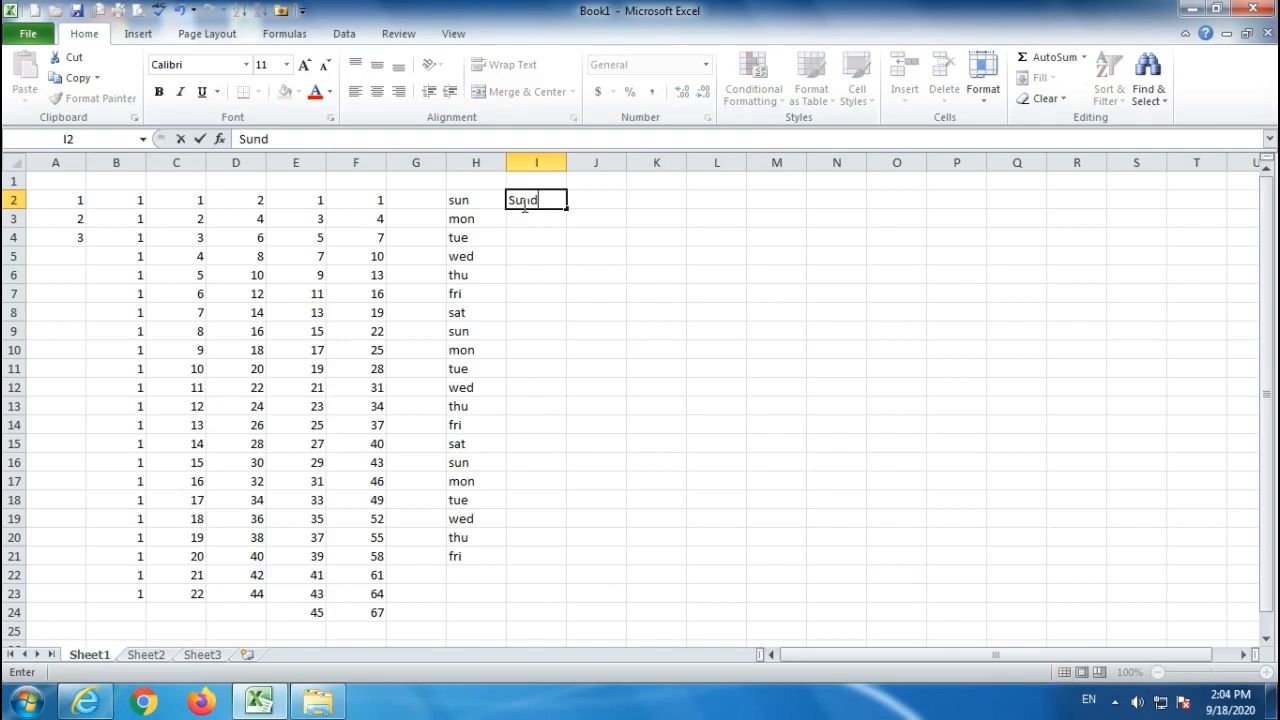
key("Return")
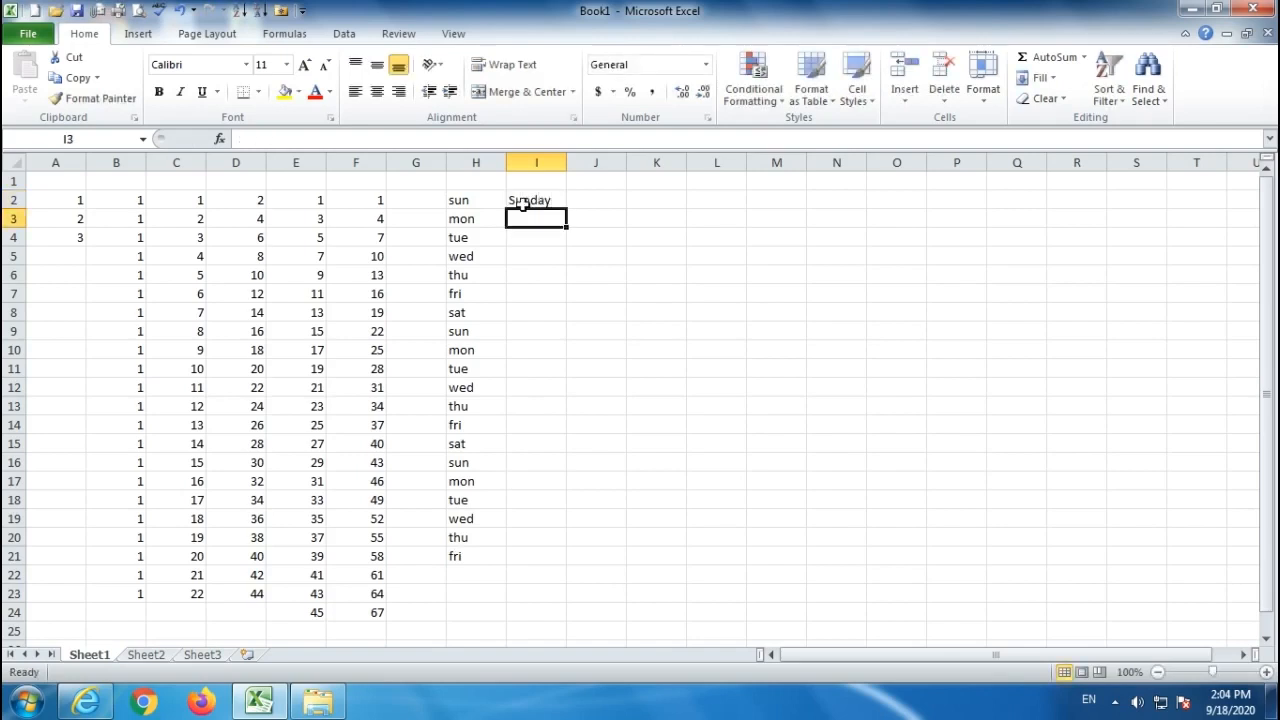
left_click(522, 203)
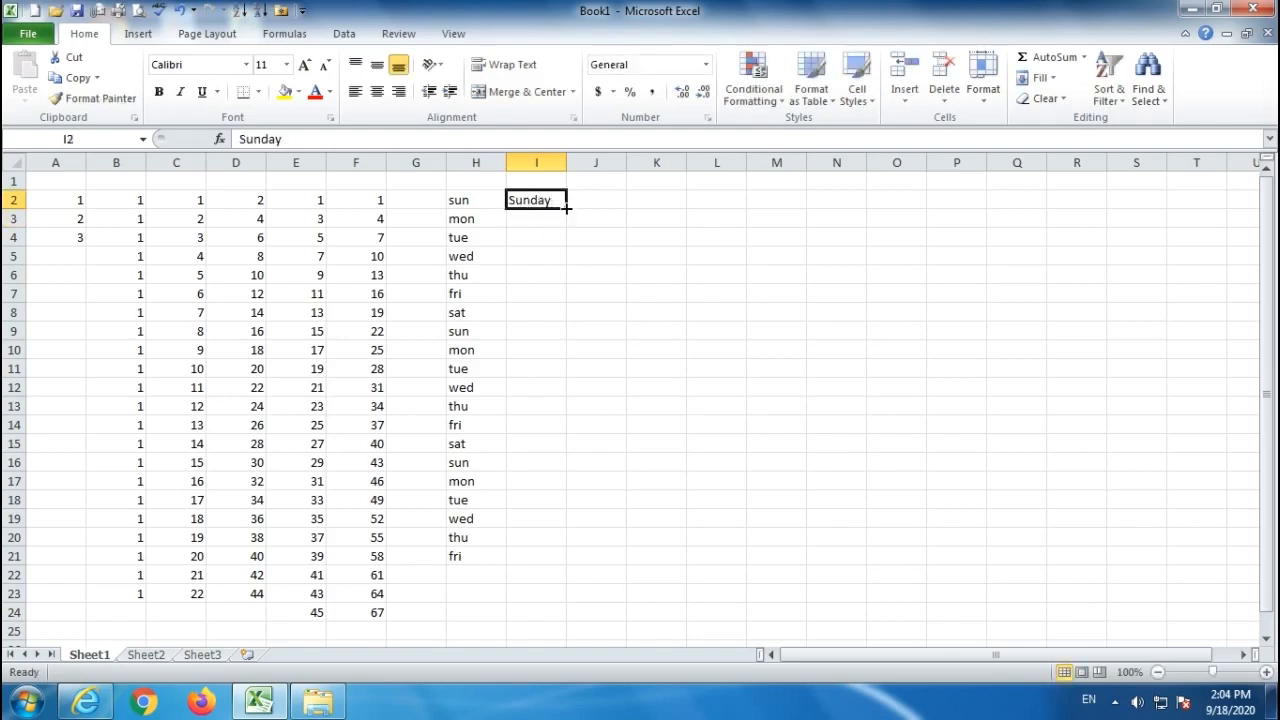
left_click_drag(566, 207, 566, 568)
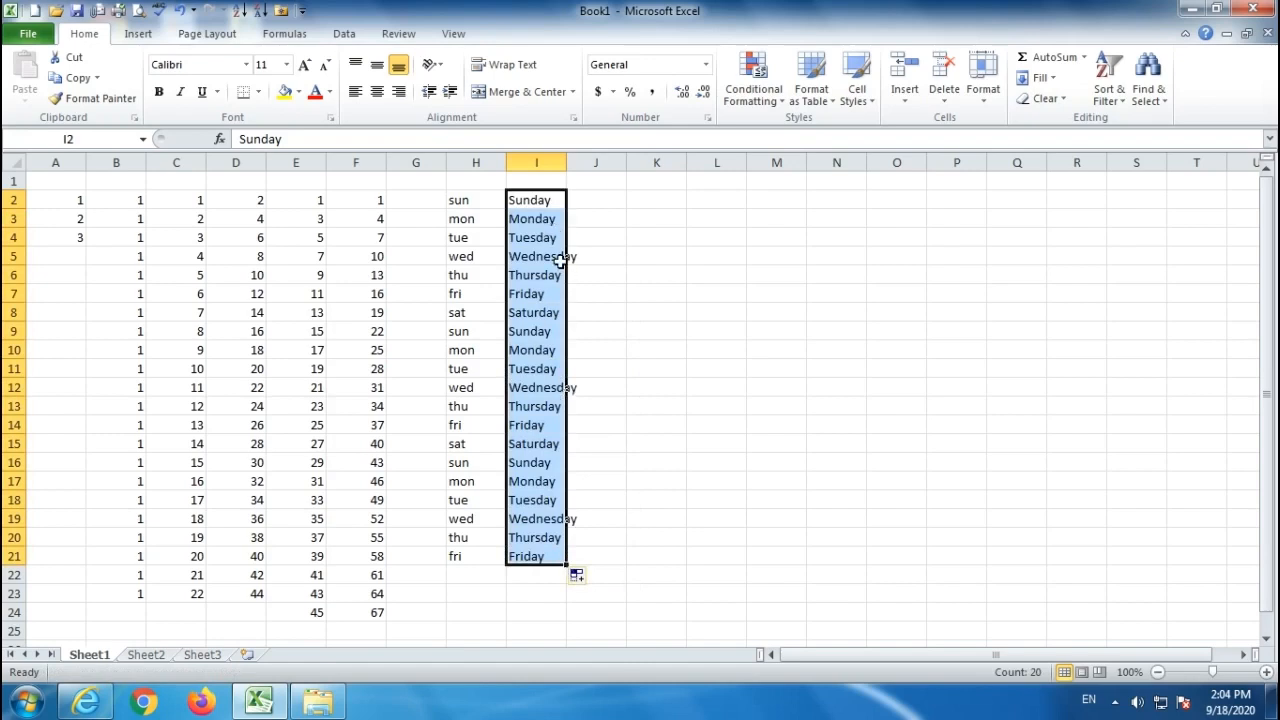
double_click(565, 162)
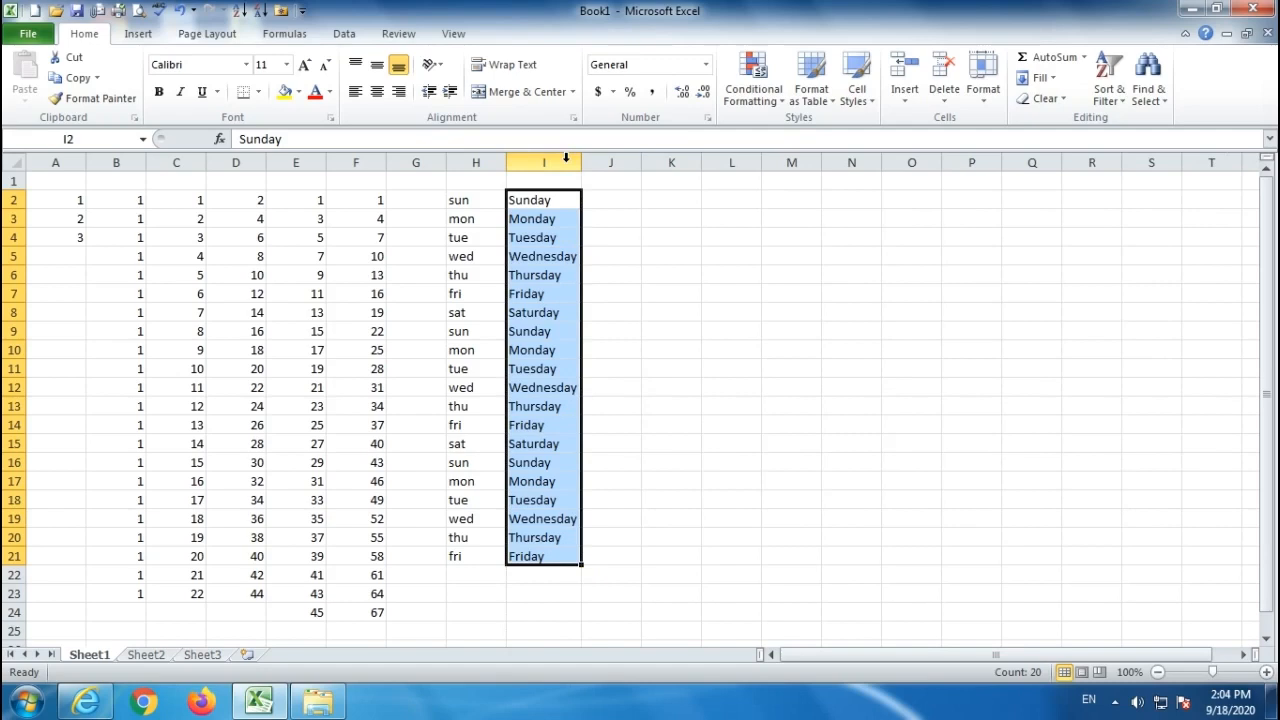
Enter jan in K2 and fill the abbreviated month names down to K20.
left_click(619, 203)
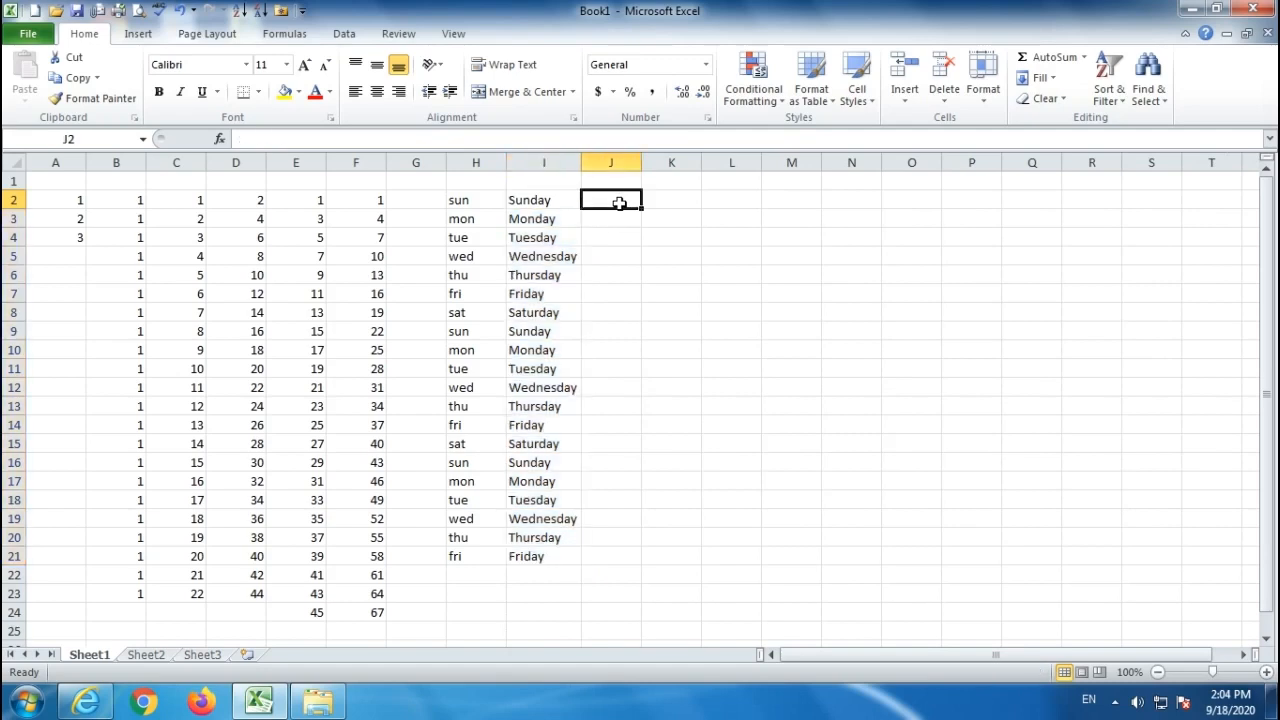
left_click(674, 199)
type("jan")
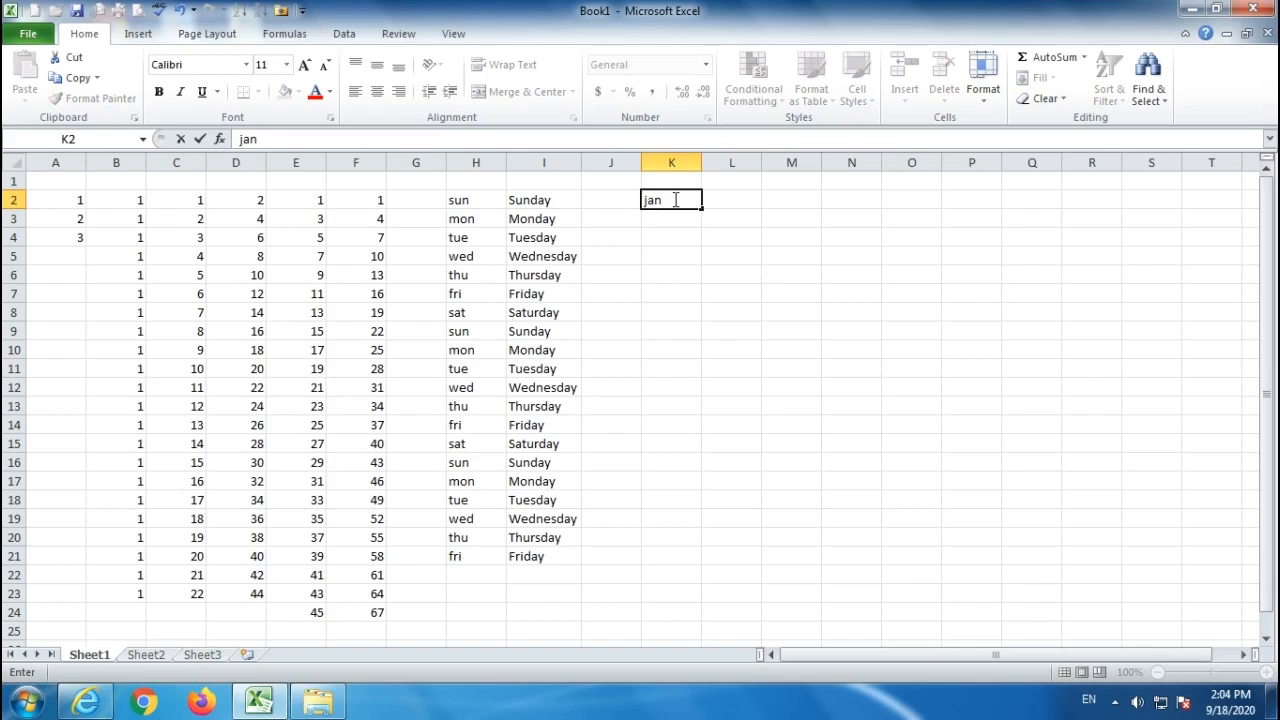
left_click(663, 274)
left_click(674, 204)
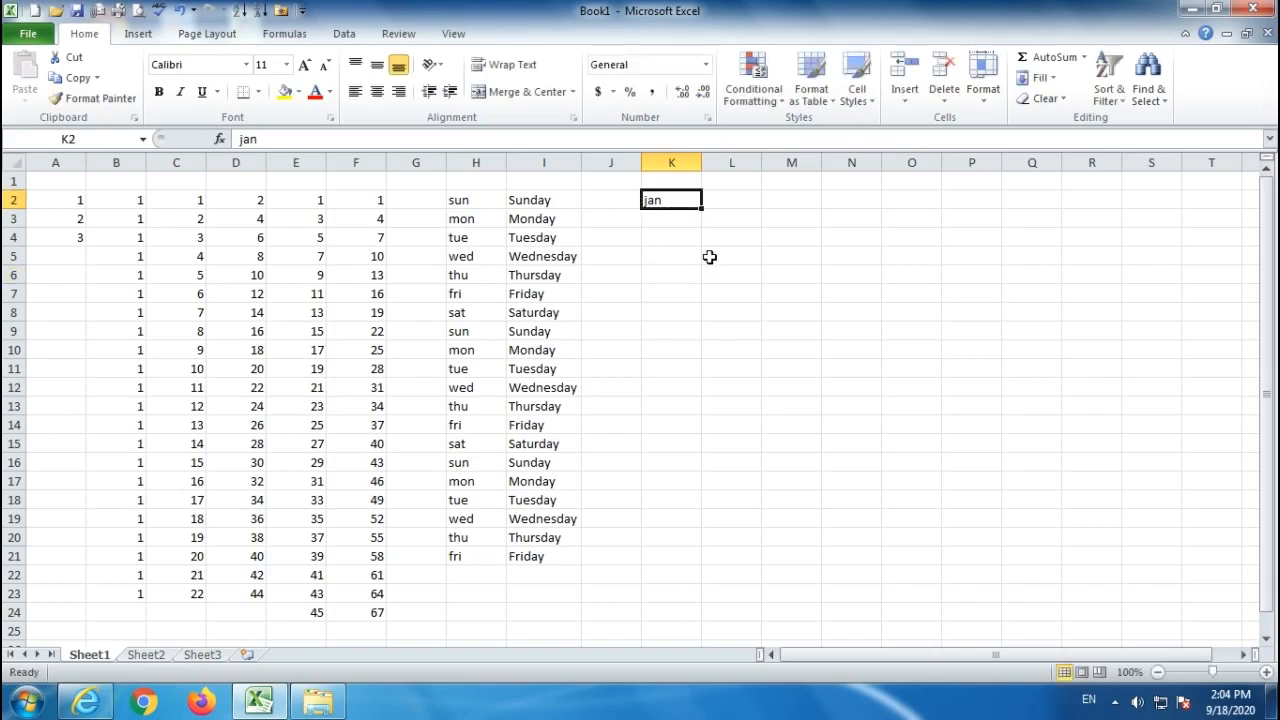
left_click_drag(701, 208, 698, 546)
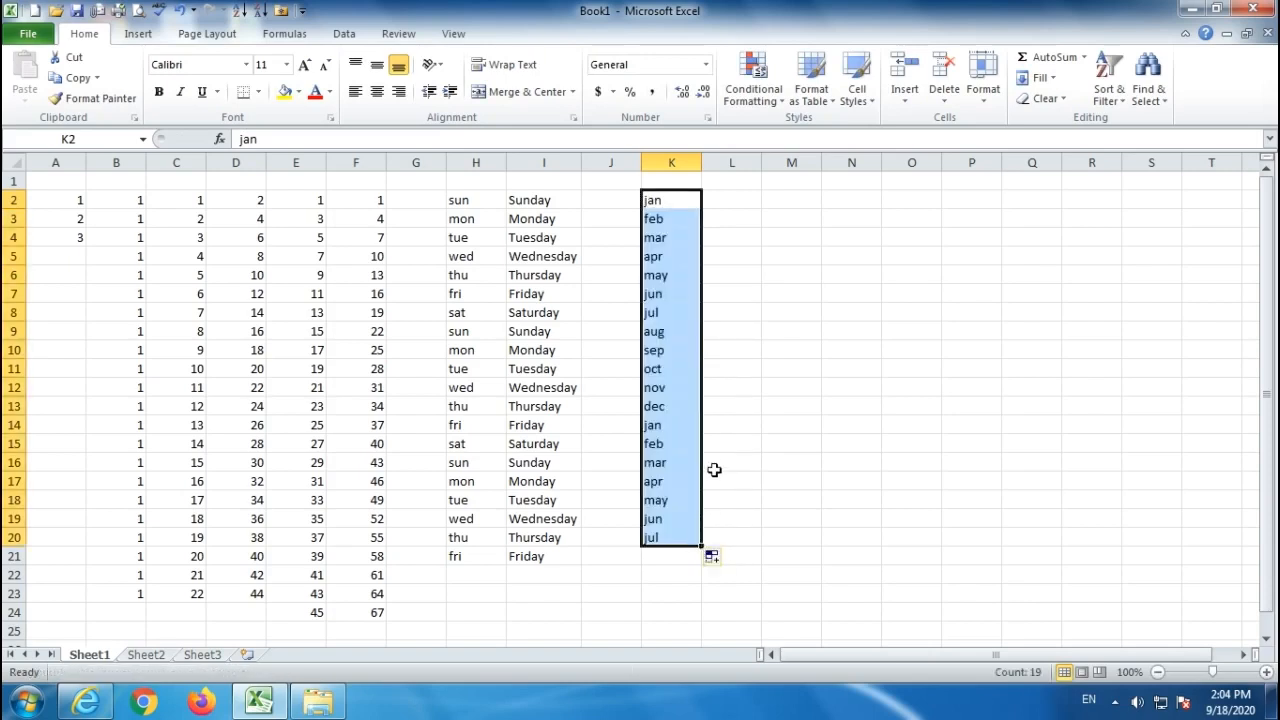
Enter January in L2 and fill the full month names down to L20.
left_click(734, 202)
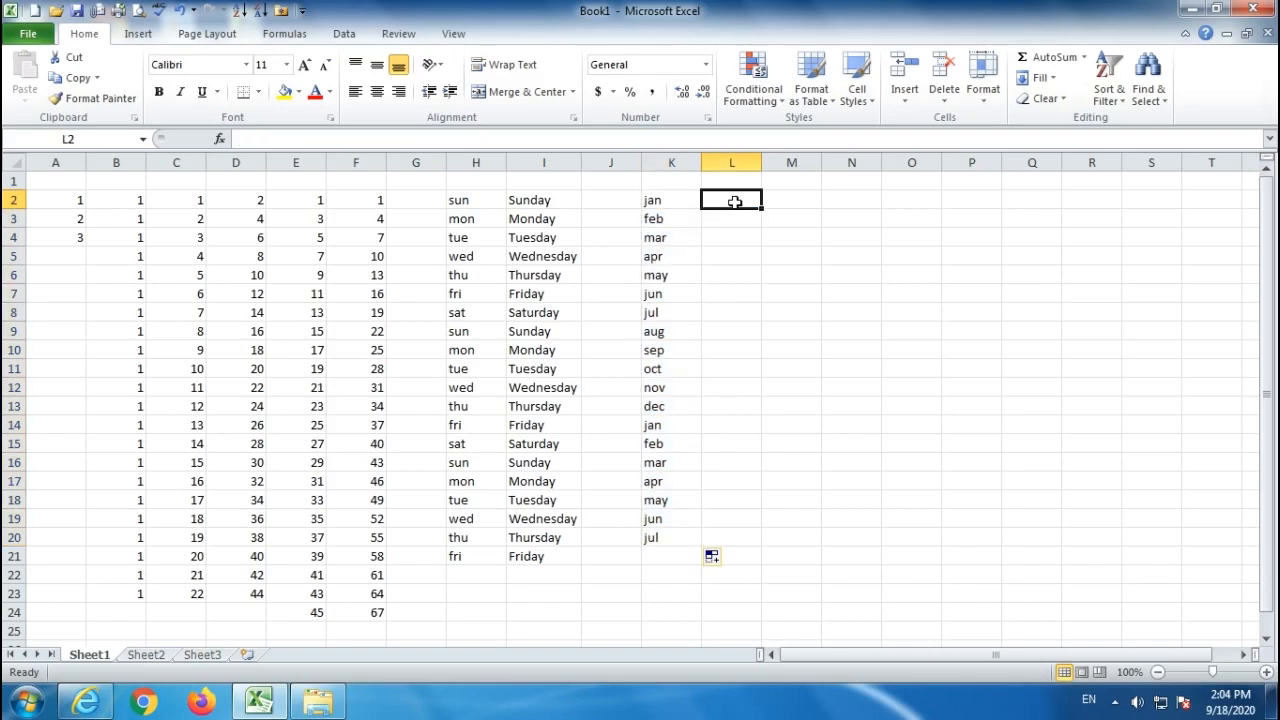
type("January")
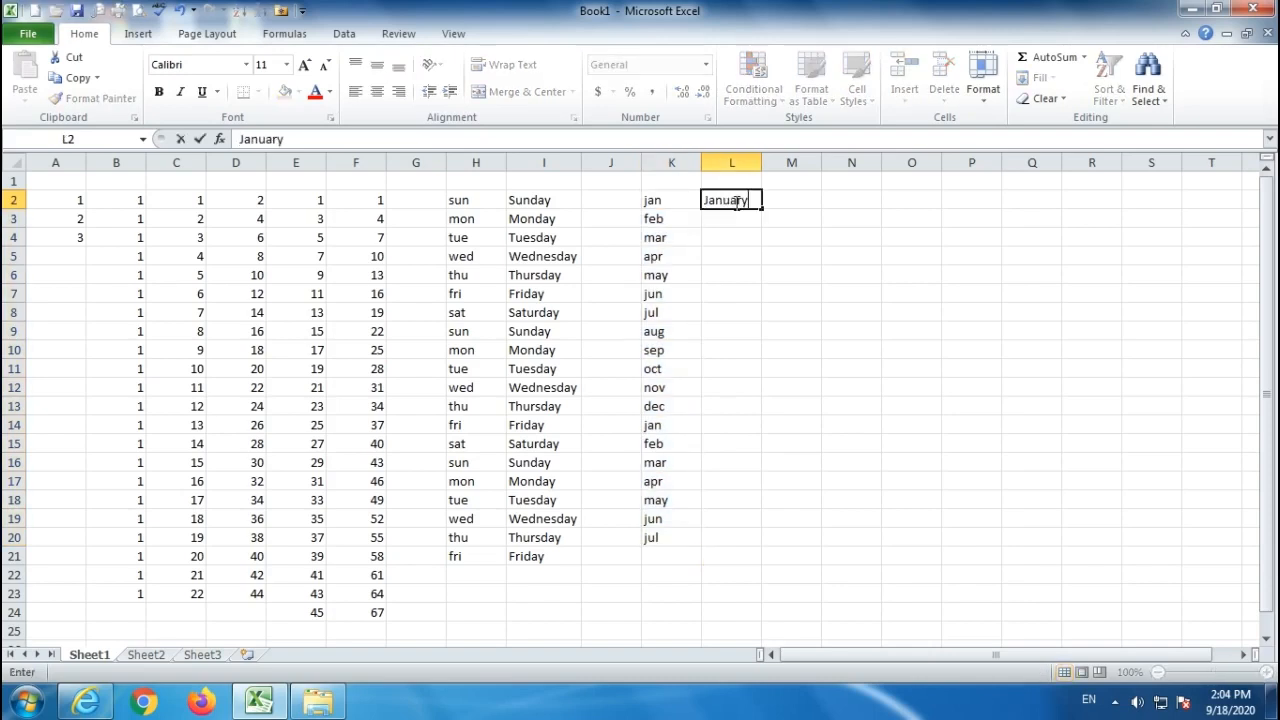
key("Return")
left_click(734, 202)
left_click_drag(761, 208, 737, 549)
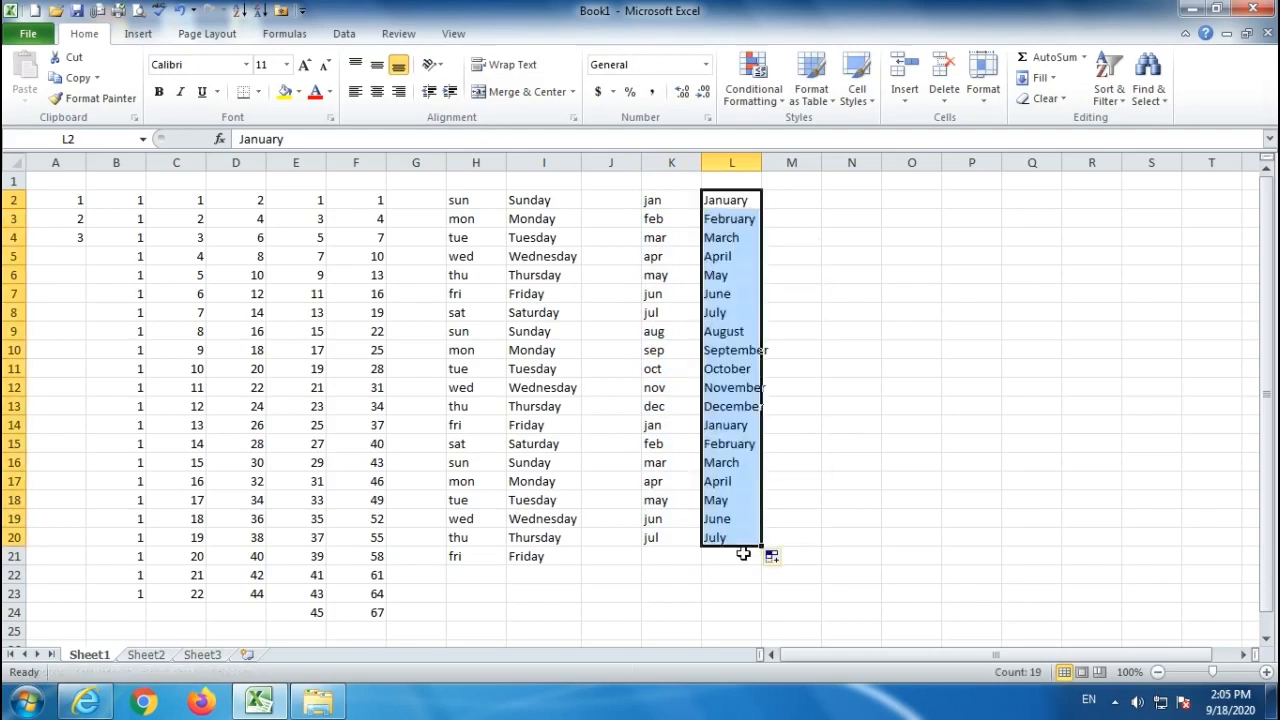
Widen column L to fit the full month names.
left_click_drag(760, 162, 771, 162)
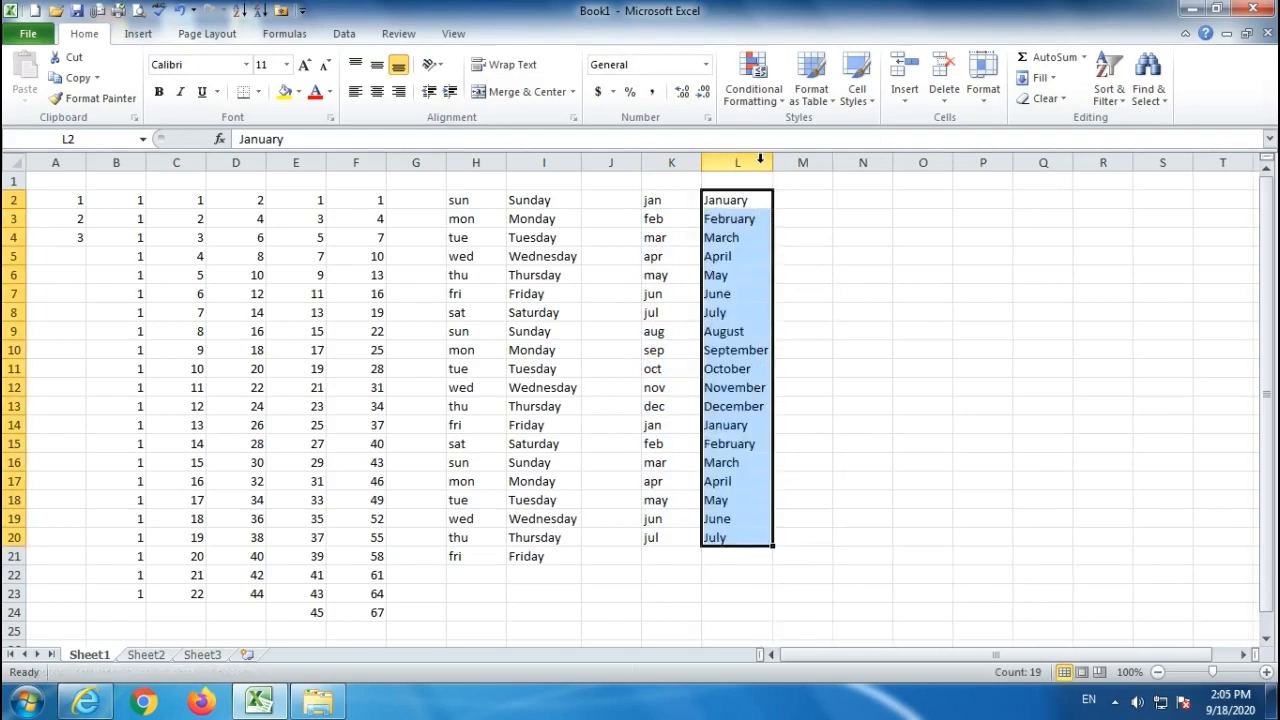
Try filling a month series from the misspelled janvari in M2 down to M23, and clear the filled range.
left_click(808, 202)
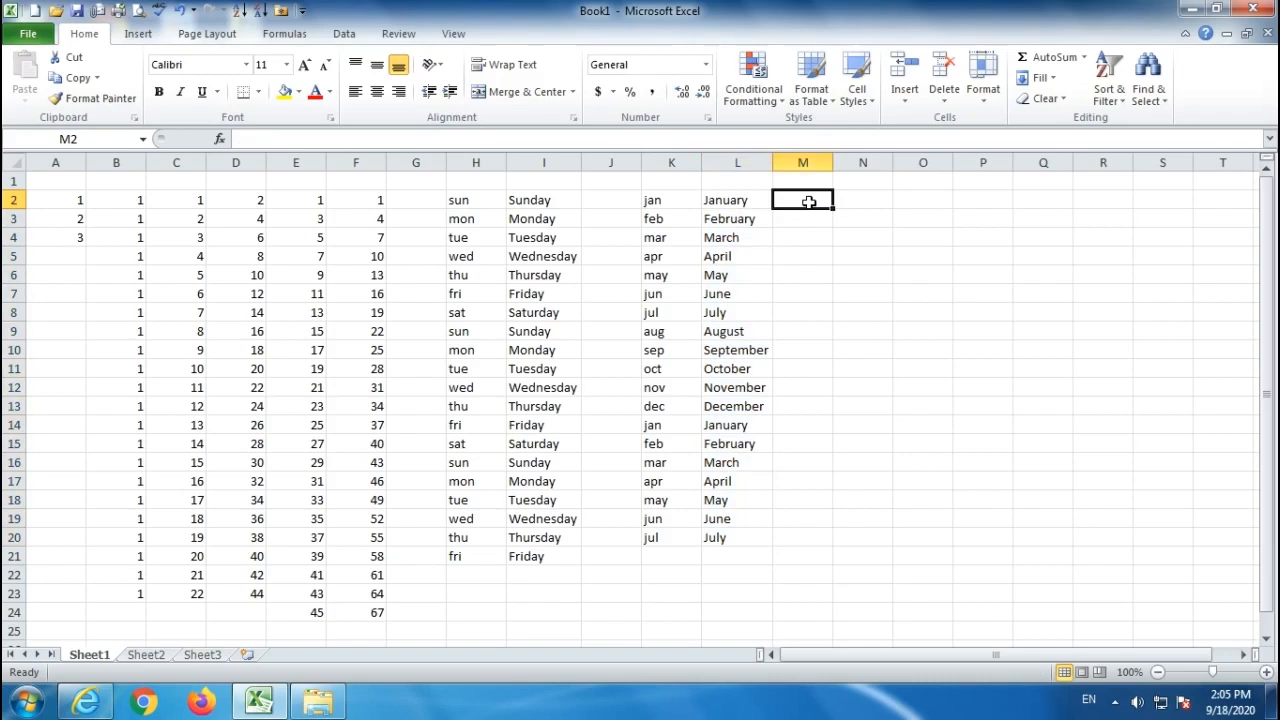
type("janvar")
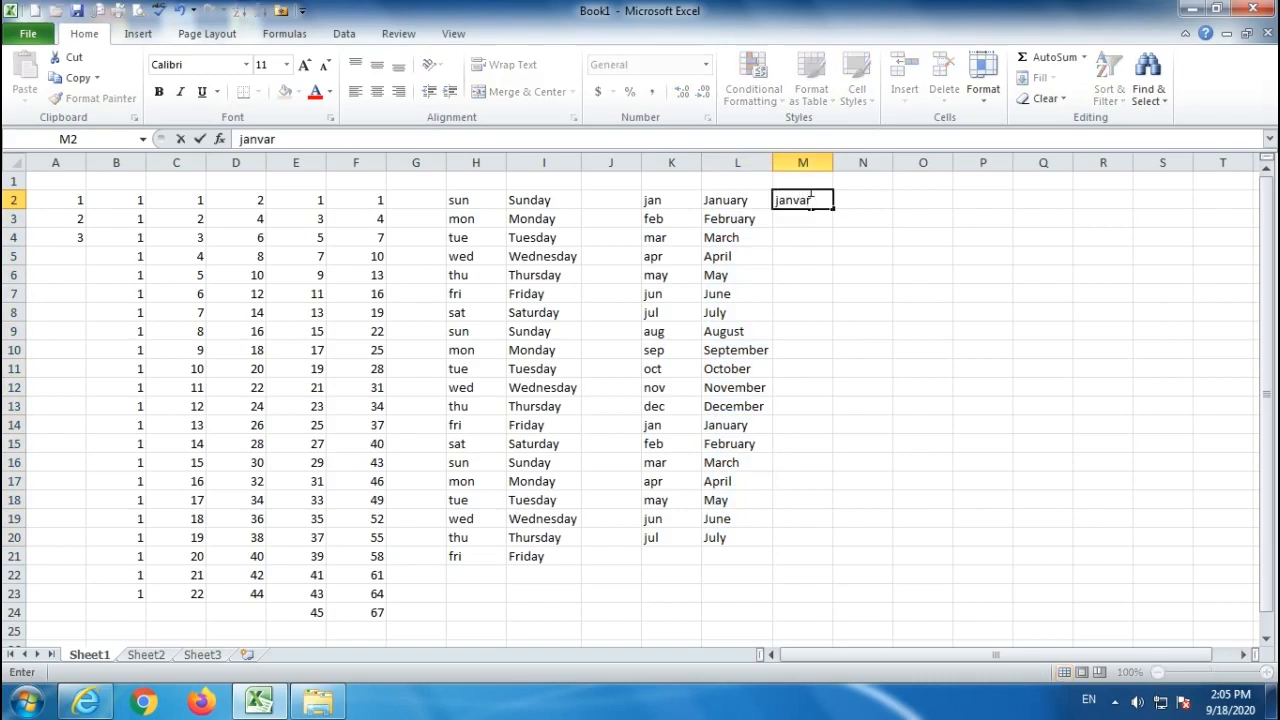
key("Return")
left_click(814, 271)
left_click(815, 218)
left_click(810, 201)
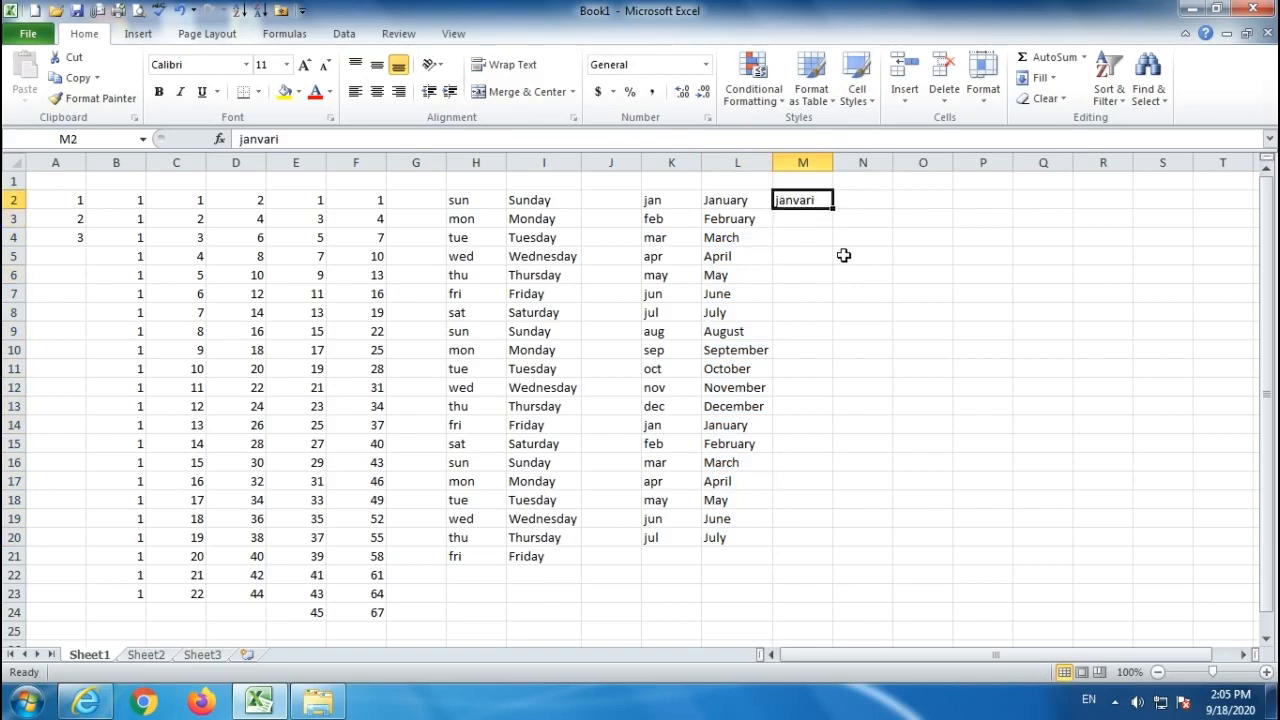
left_click_drag(833, 209, 838, 598)
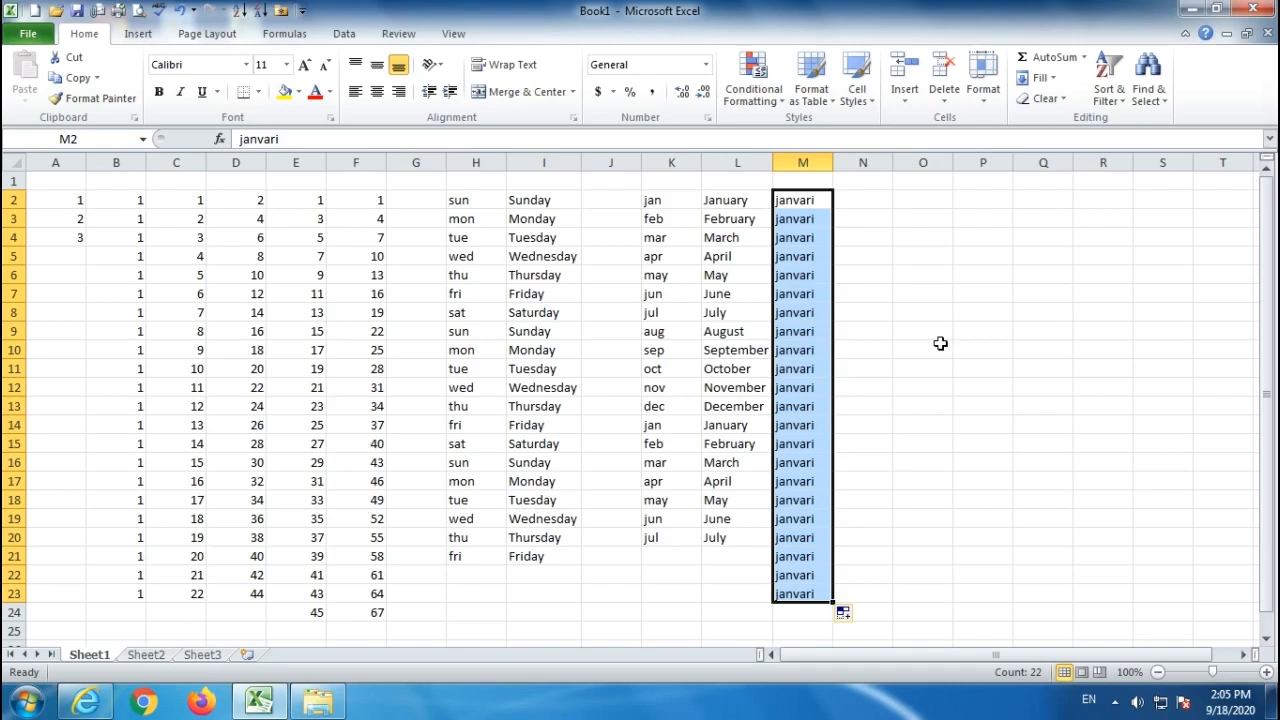
key("Delete")
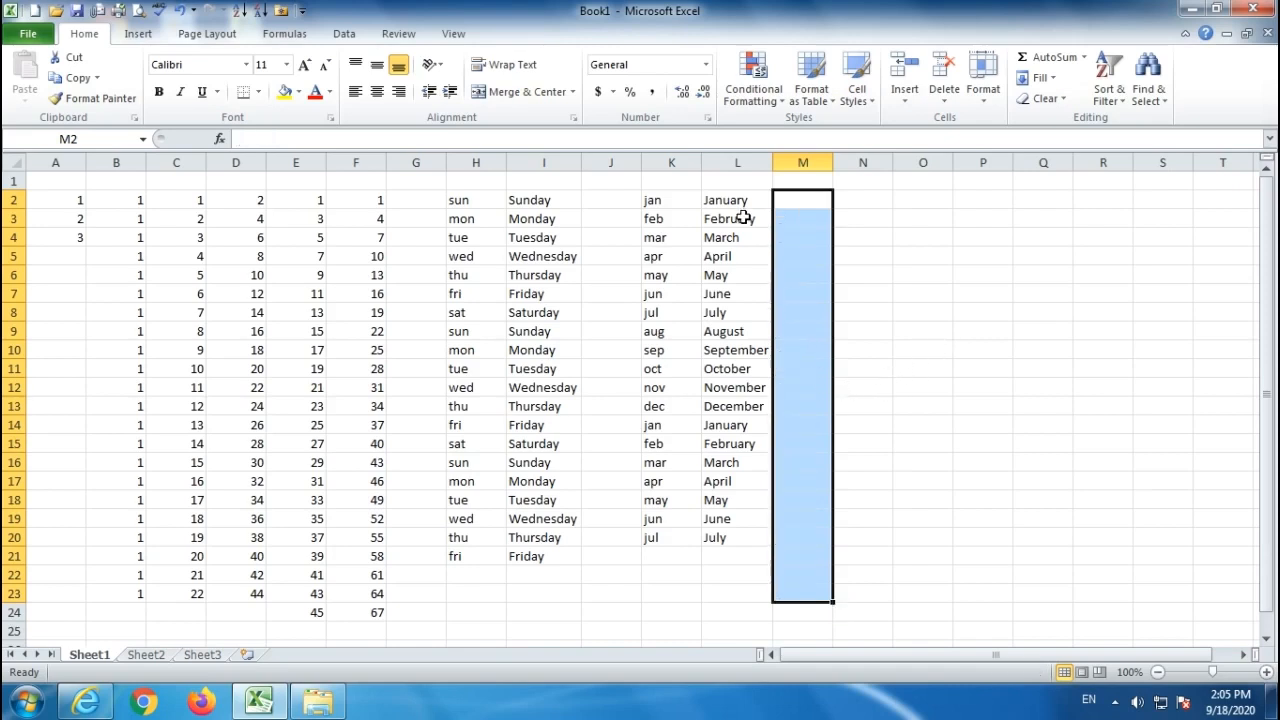
left_click(735, 441)
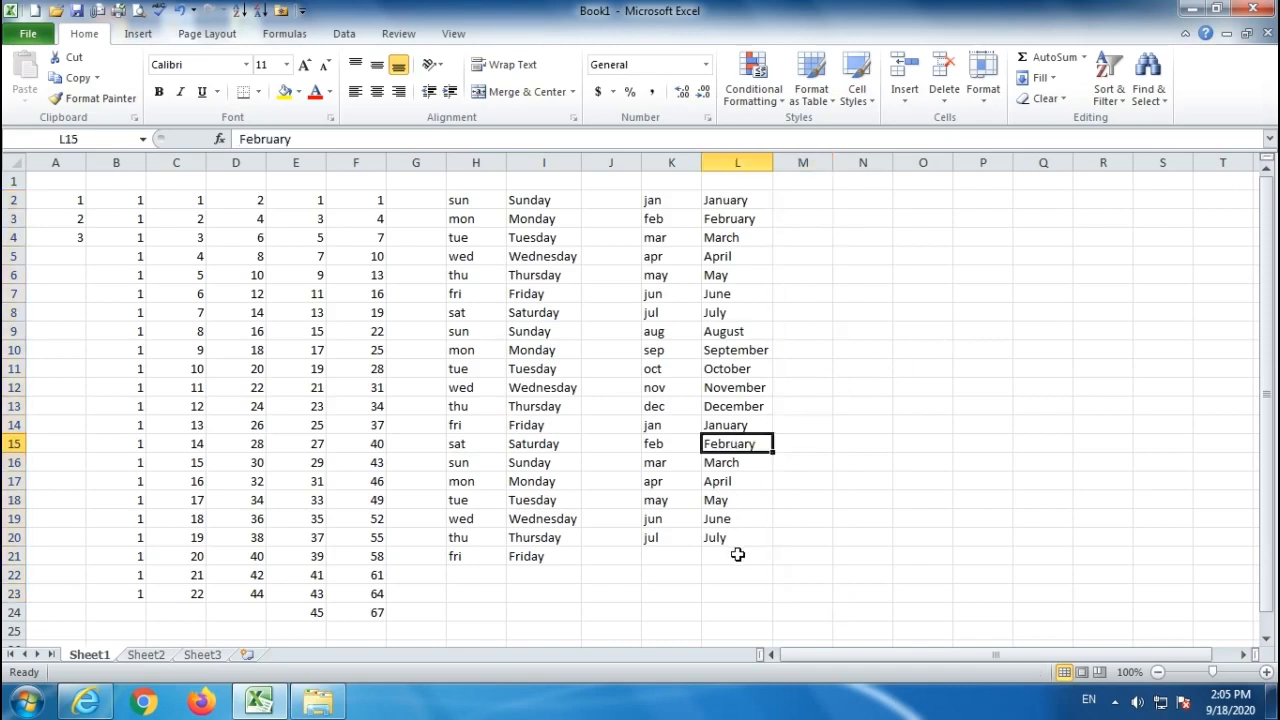
Enter may in N10 and fill the month names down to N17 and up to N3.
left_click(846, 349)
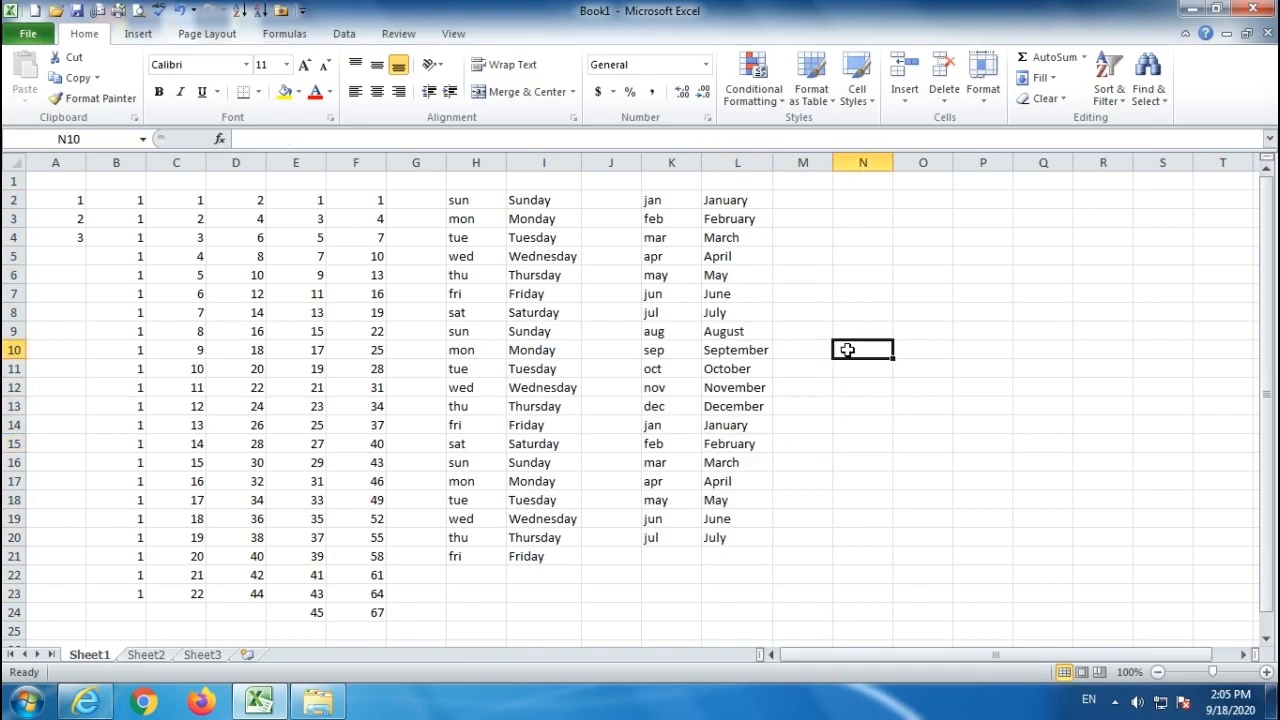
type("may")
key("Return")
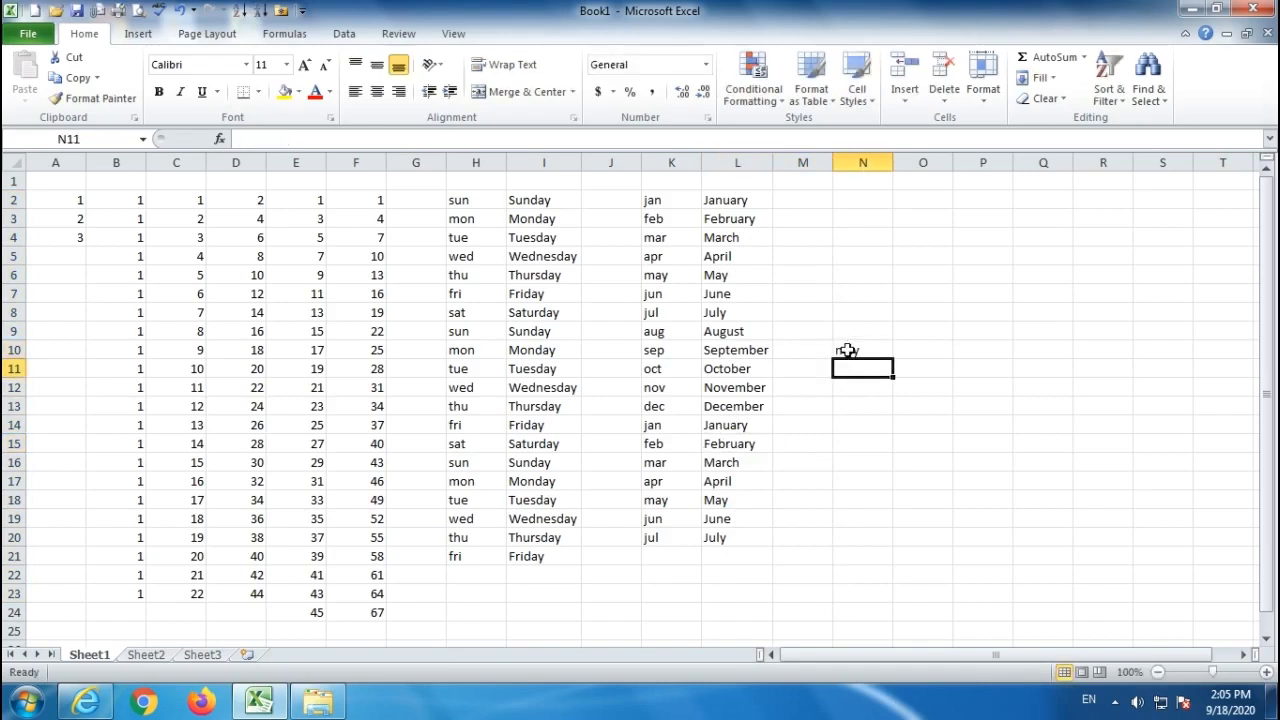
left_click(848, 350)
left_click_drag(893, 361, 884, 496)
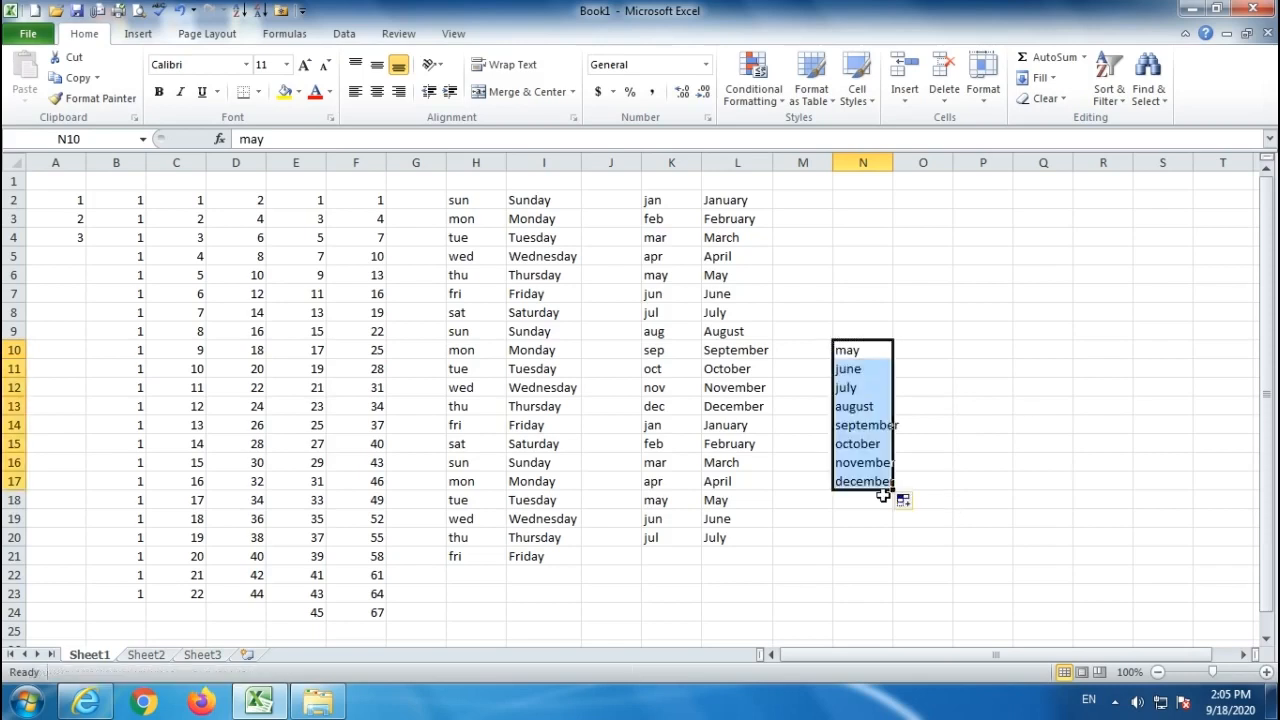
left_click(869, 351)
left_click_drag(893, 359, 880, 216)
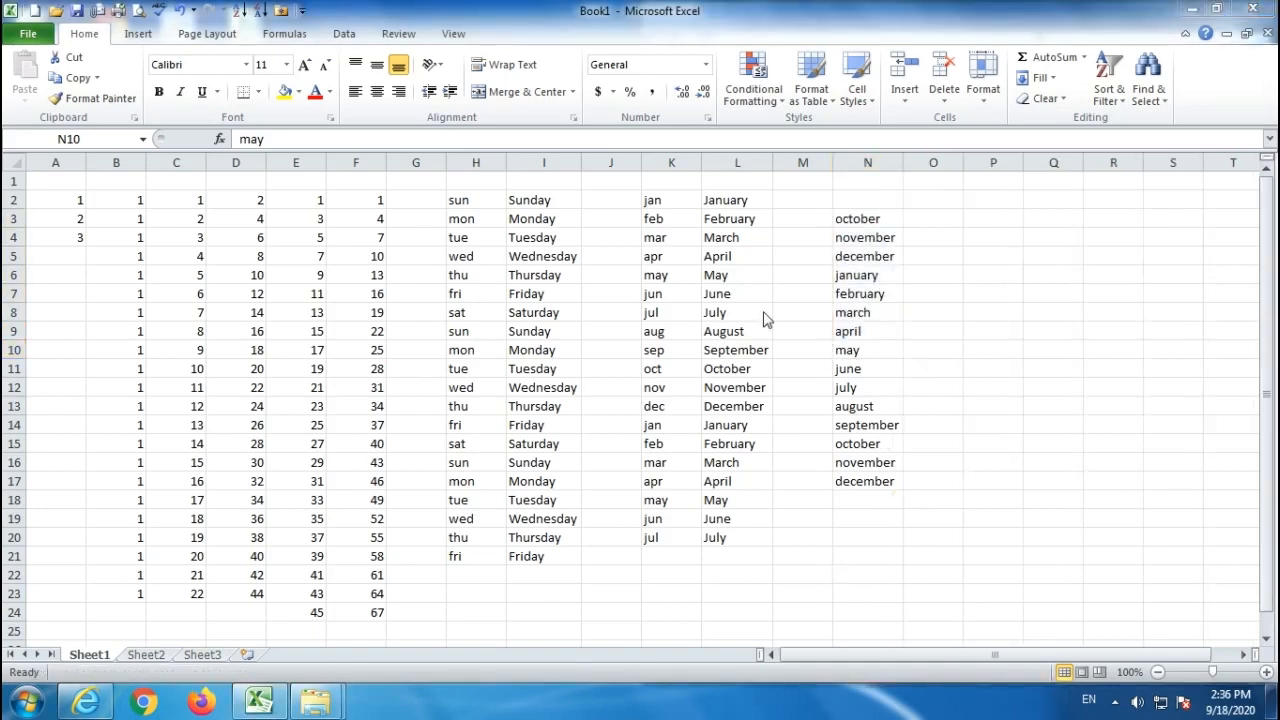
Try filling the month names across to the right from N10, and fit column N's width to its contents.
left_click(887, 348)
left_click_drag(903, 357, 1195, 369)
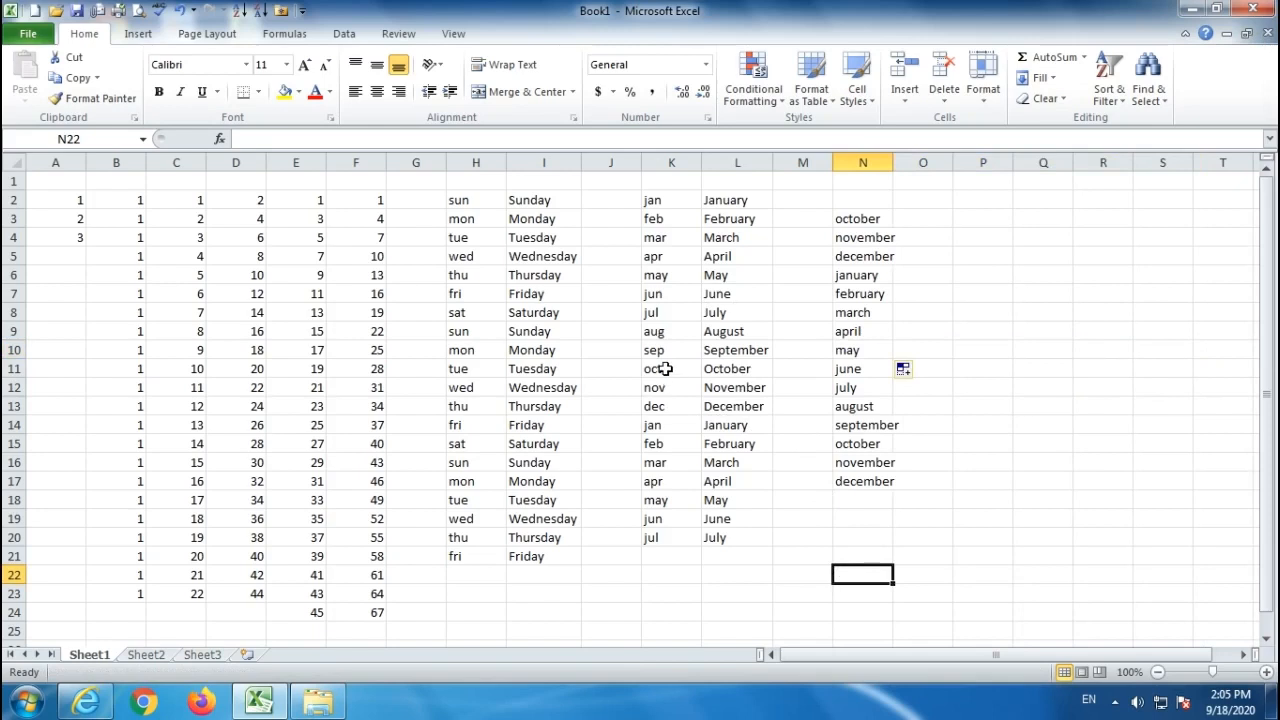
double_click(891, 165)
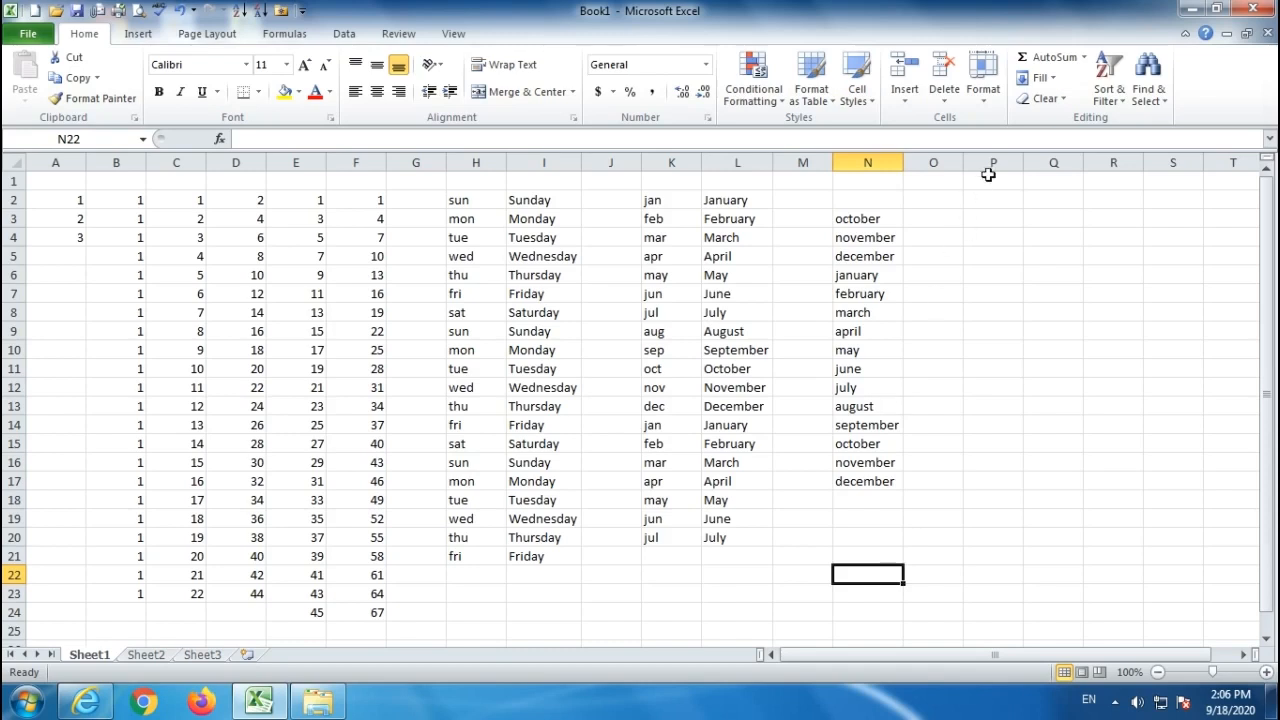
Enter a first name in P4 and fill it down to P19.
left_click(983, 236)
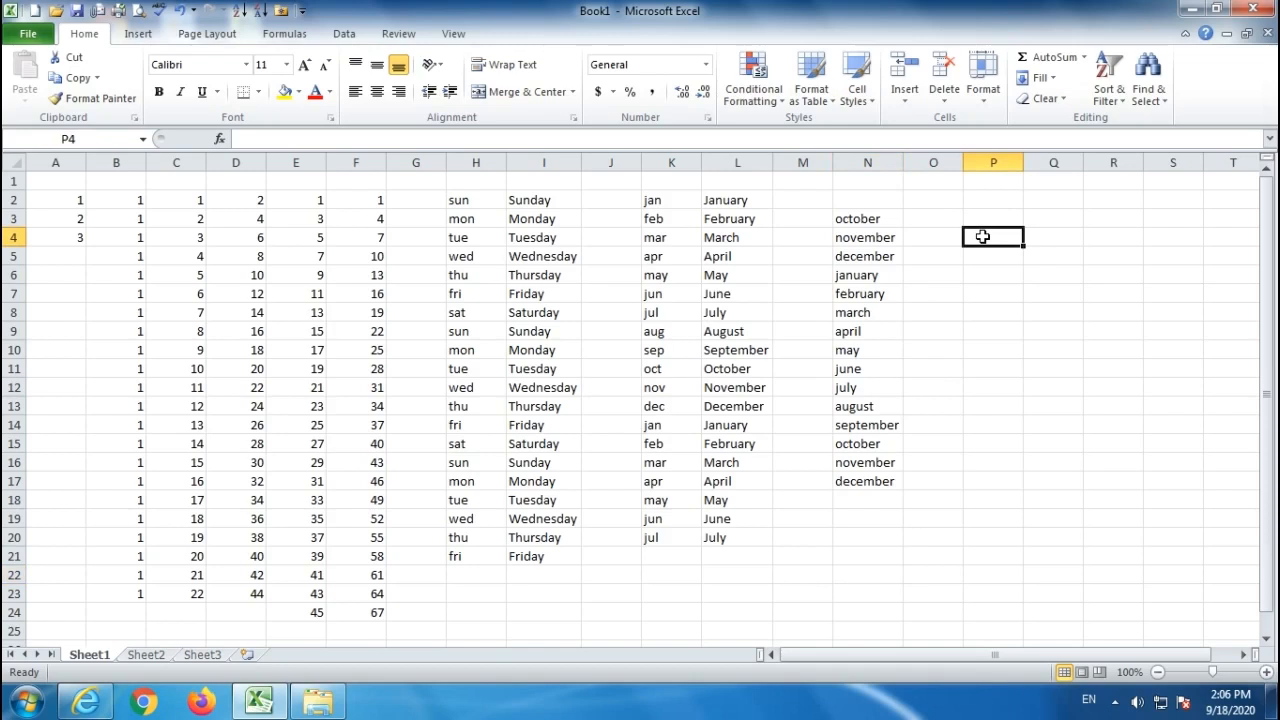
type("aman")
key("Return")
left_click(983, 236)
left_click_drag(1022, 246, 1024, 538)
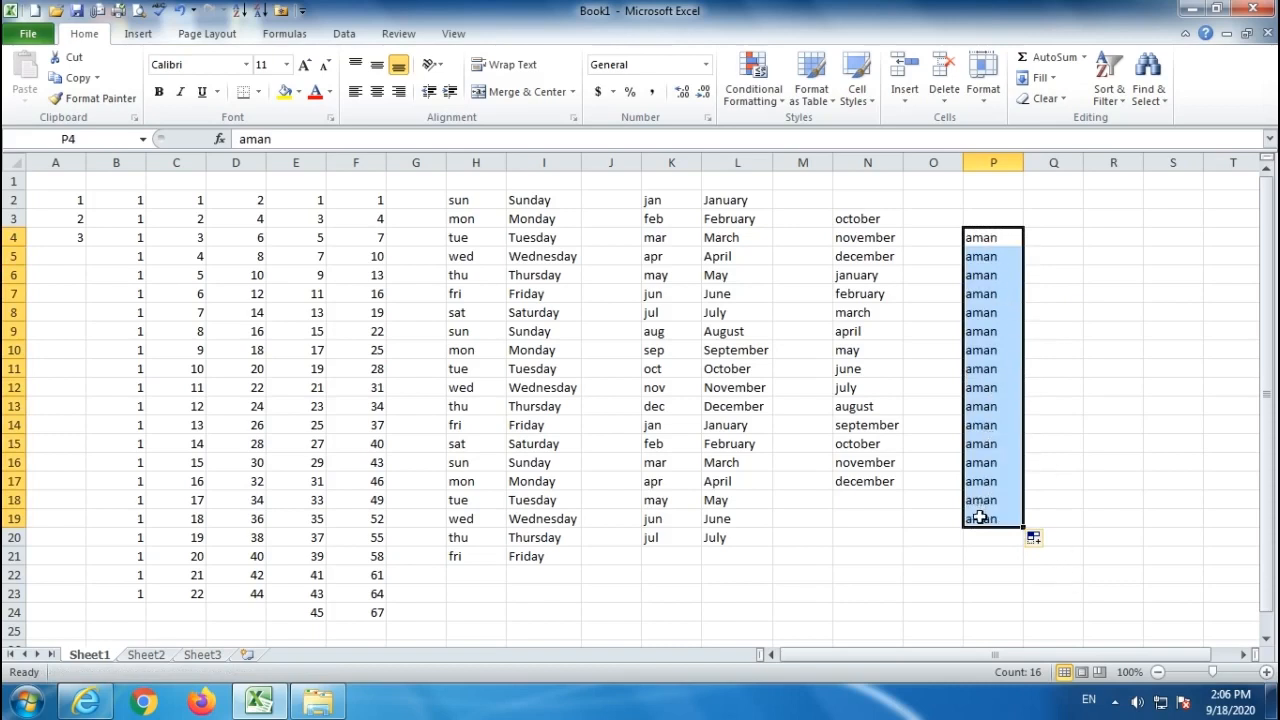
left_click(845, 539)
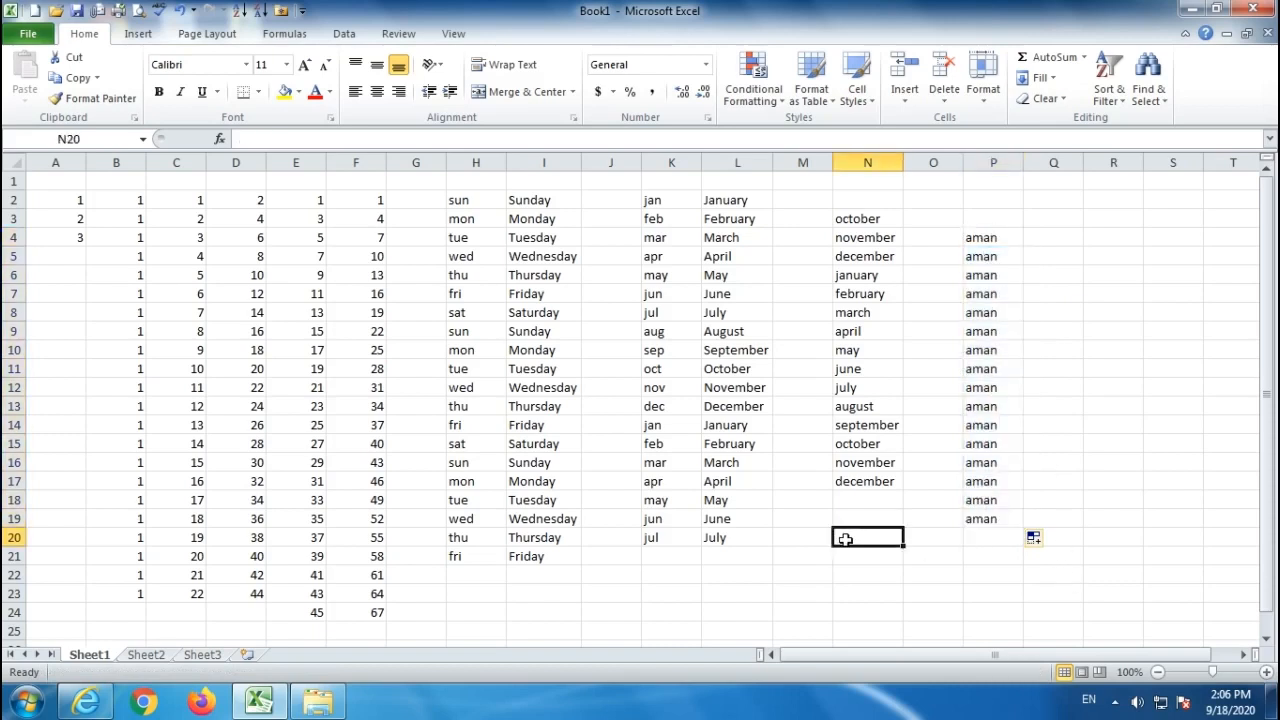
Open the custom lists editor from the advanced options and review the built-in weekday and month lists.
left_click(28, 36)
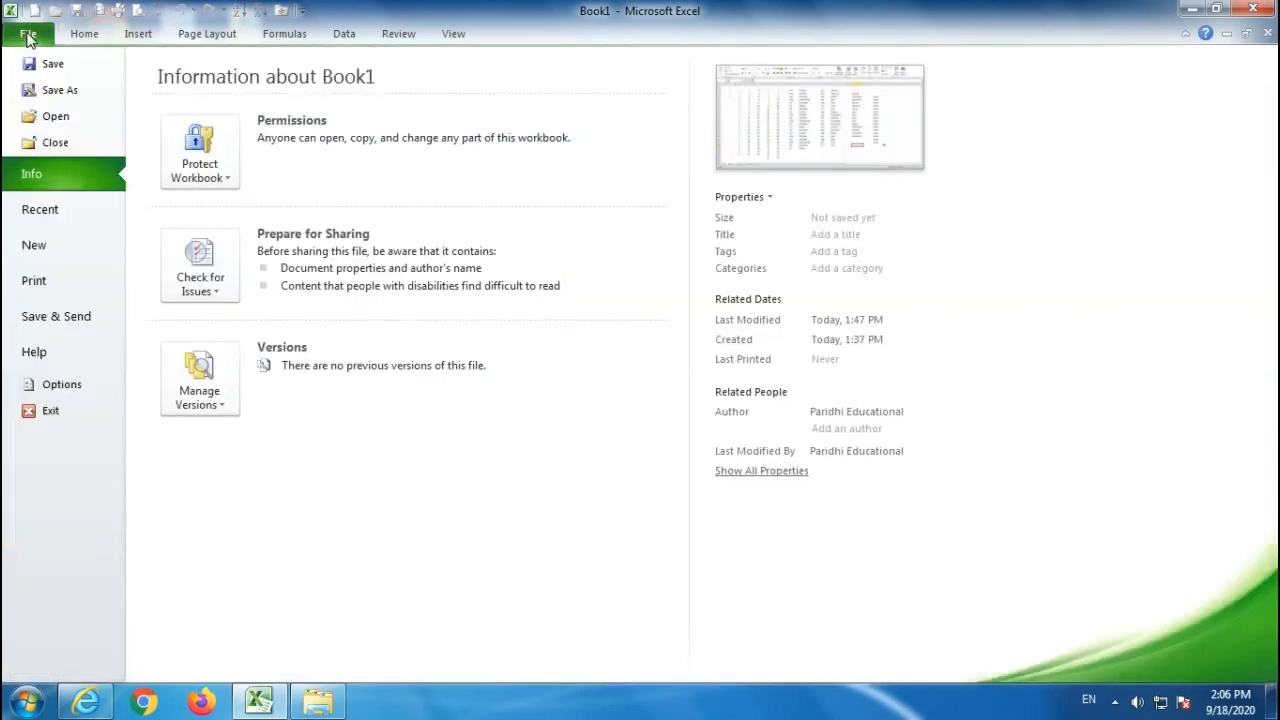
left_click(55, 385)
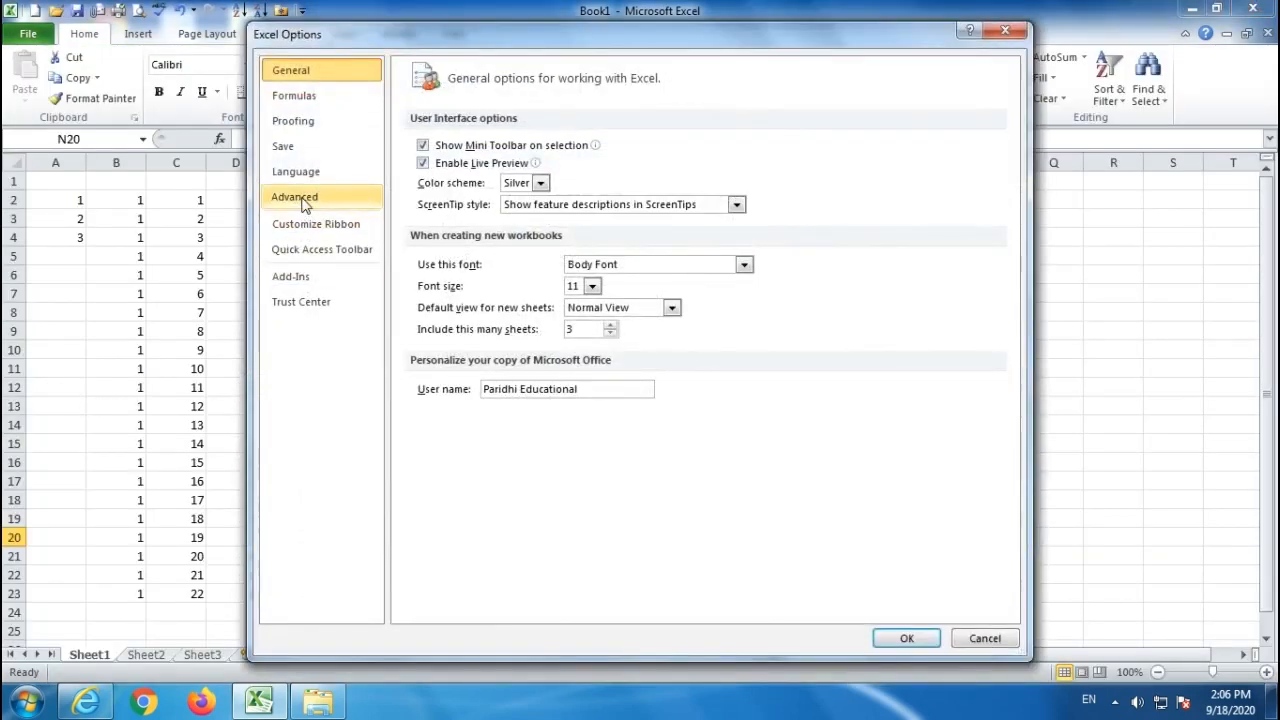
left_click(302, 199)
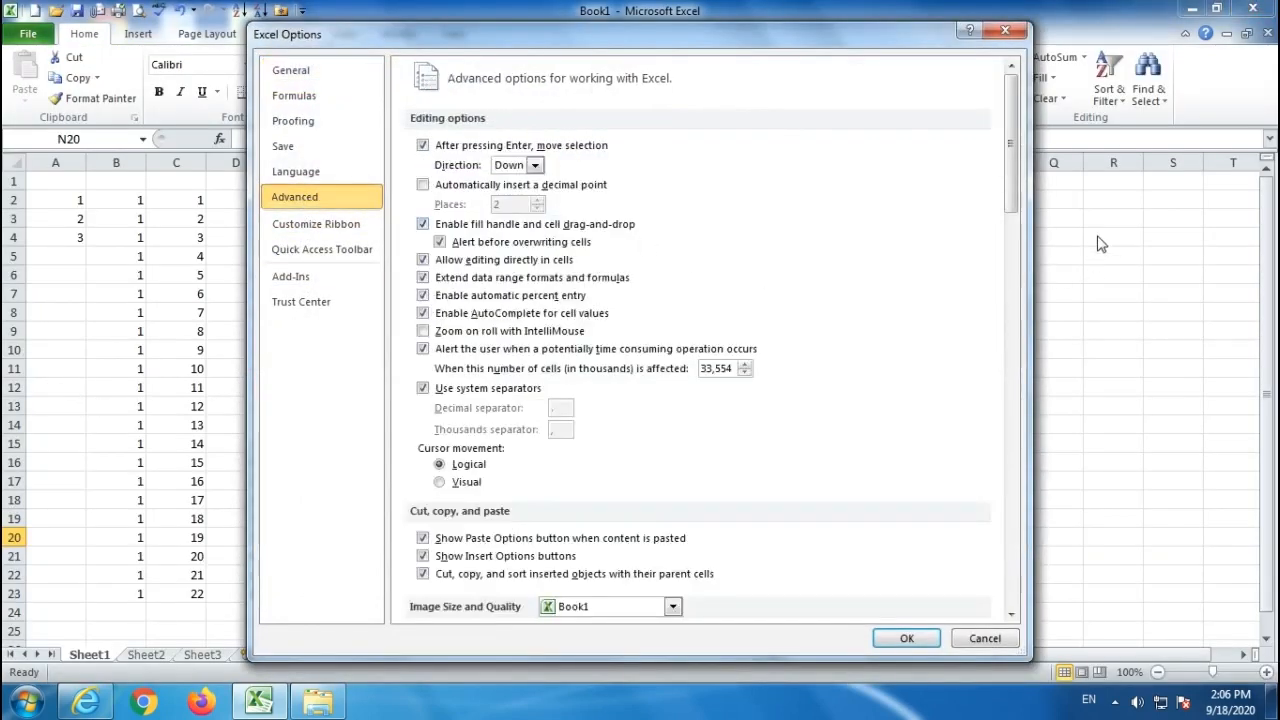
left_click_drag(1012, 145, 1000, 569)
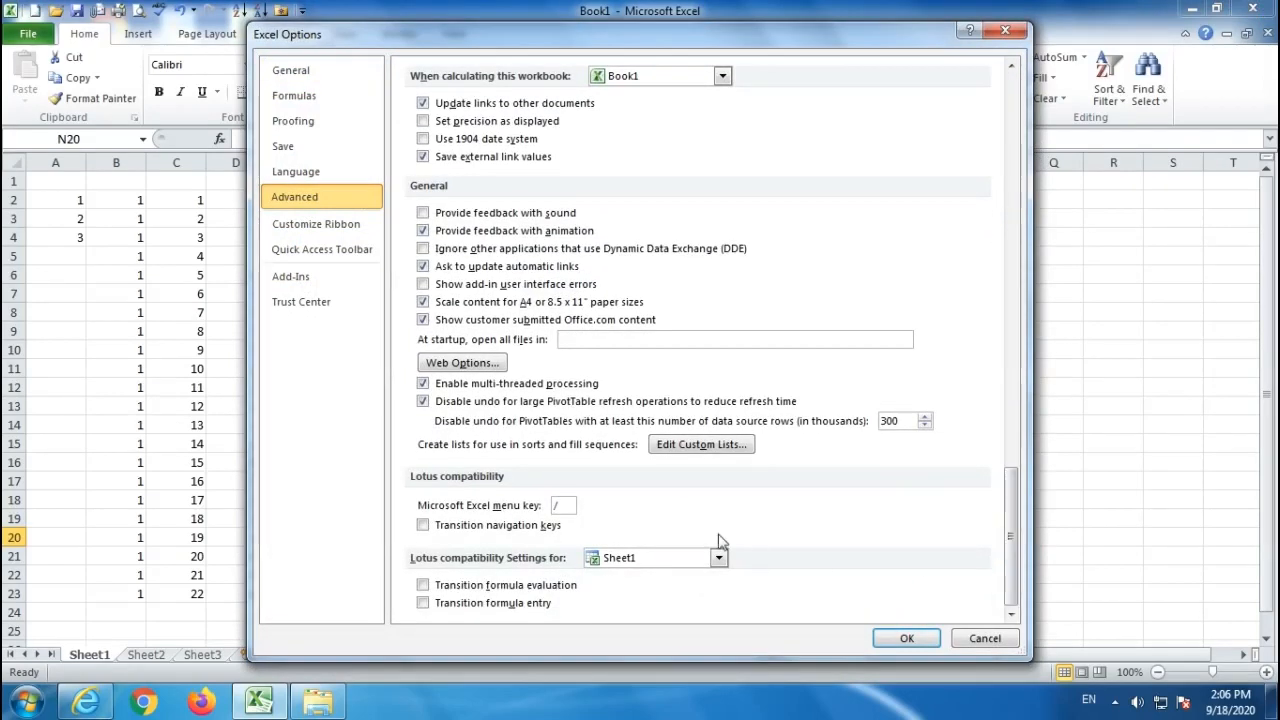
left_click(689, 451)
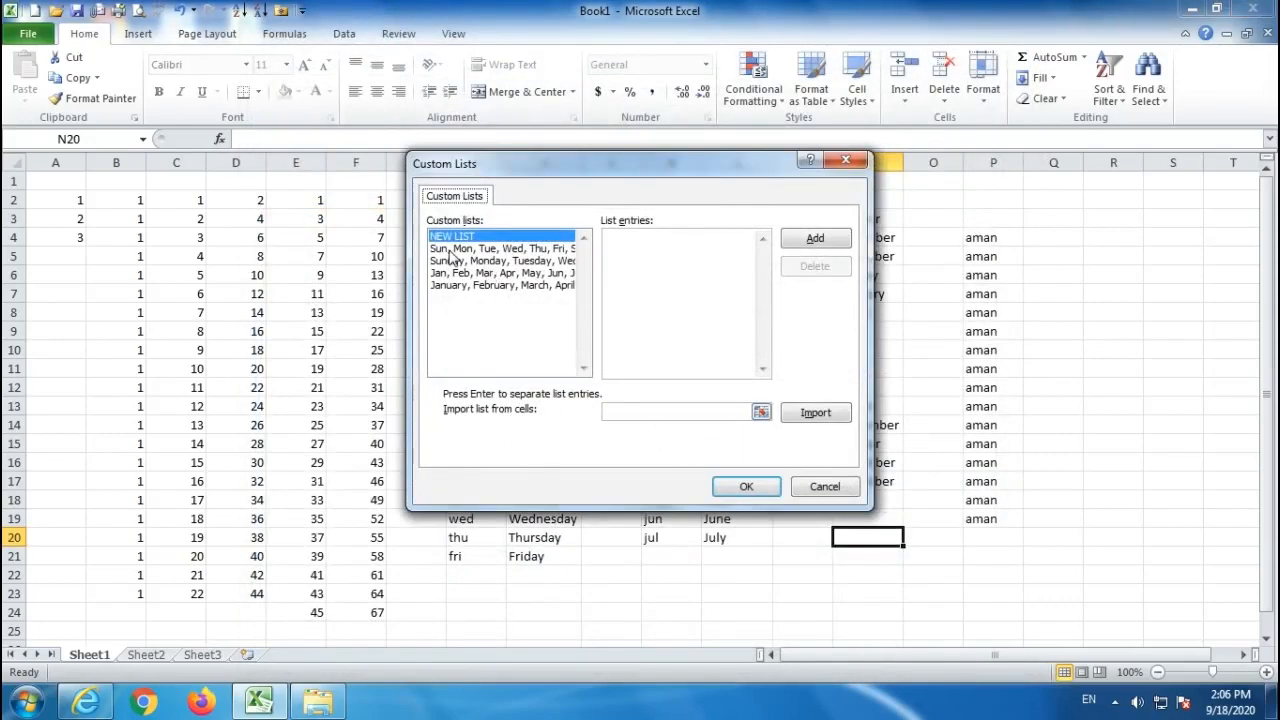
left_click(448, 249)
left_click(452, 261)
left_click(455, 273)
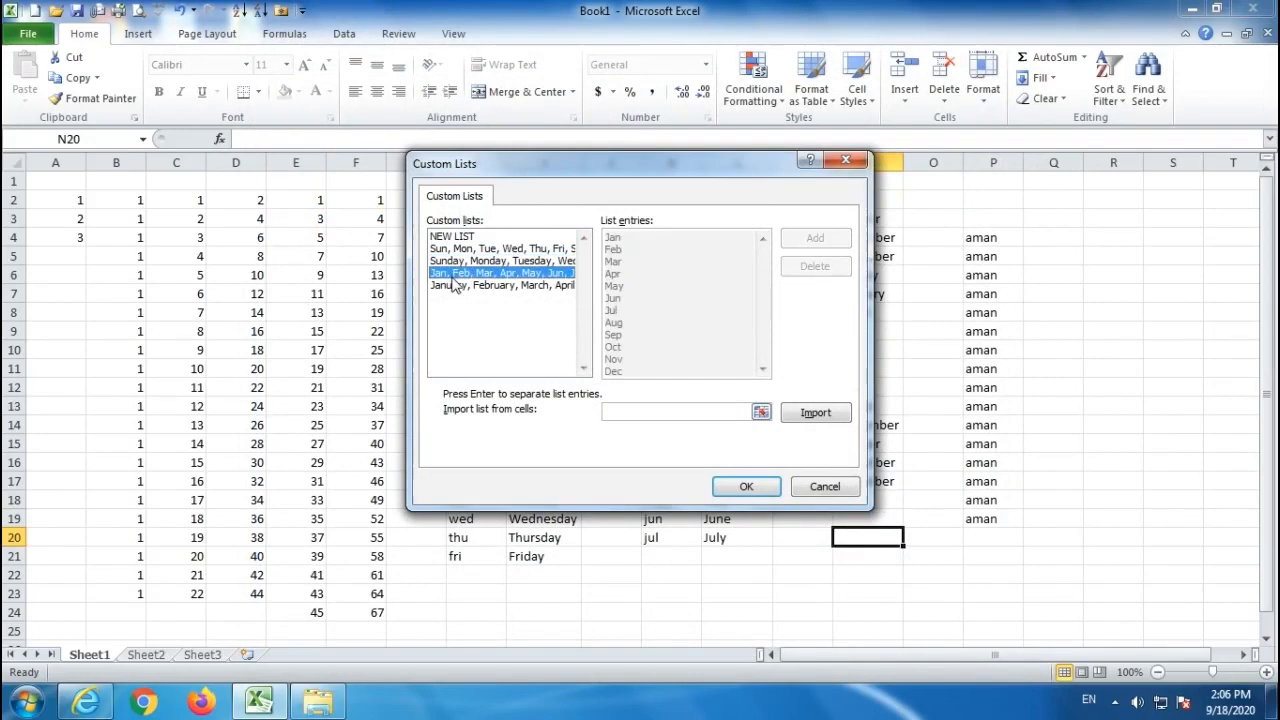
left_click(453, 286)
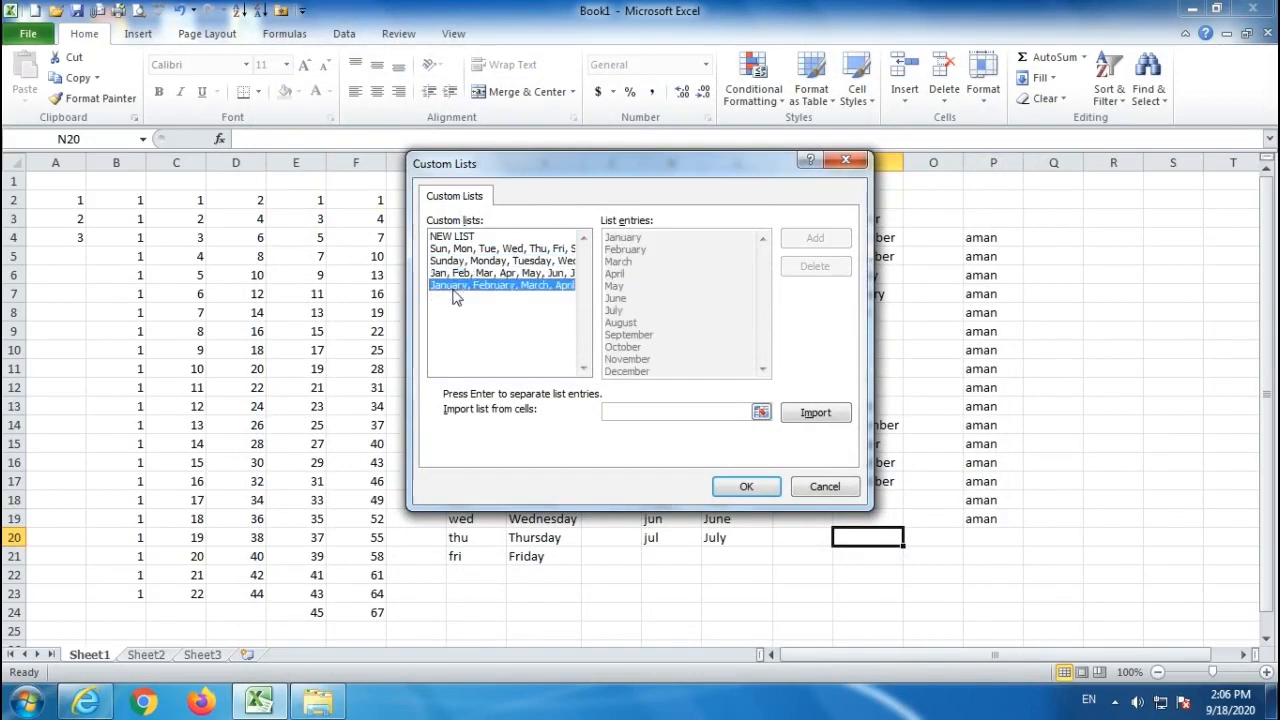
Start a new custom list and enter nine first names, one entry per line.
left_click(455, 237)
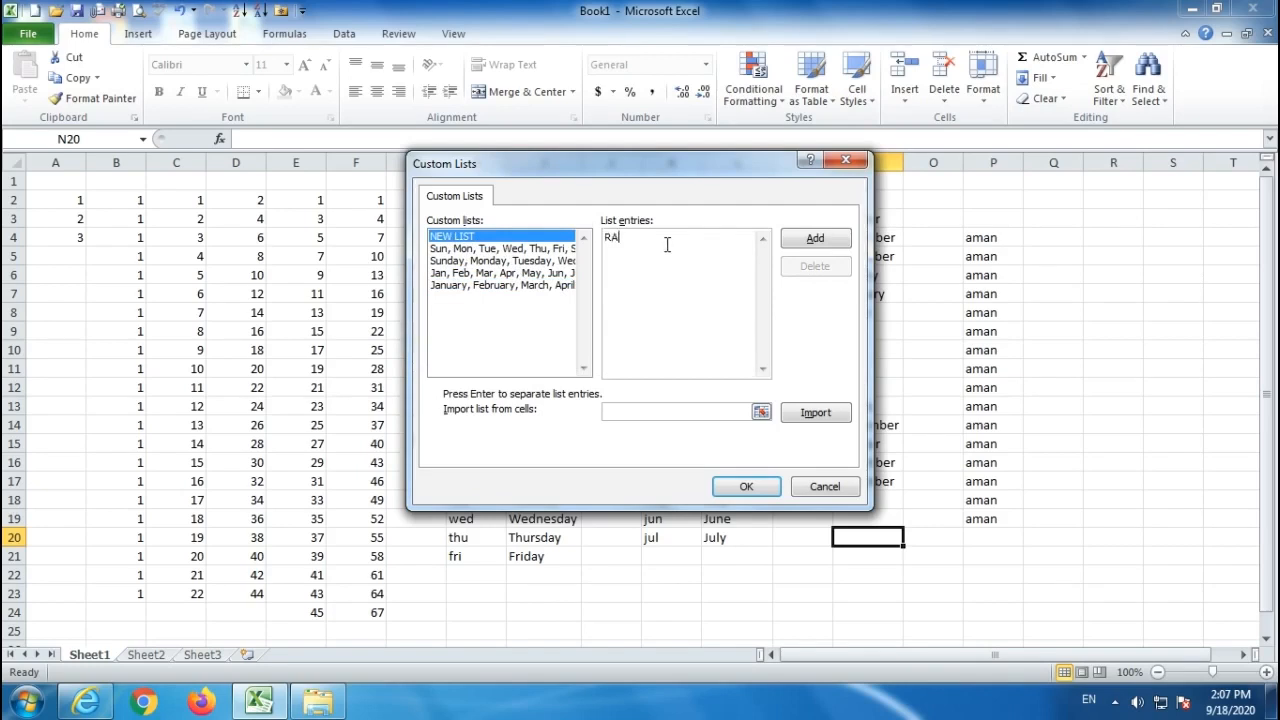
key("Return")
type("SHYAM M")
type("OHAN ")
type("SOHAN SITA ")
type("GITA ")
type("RADHA ")
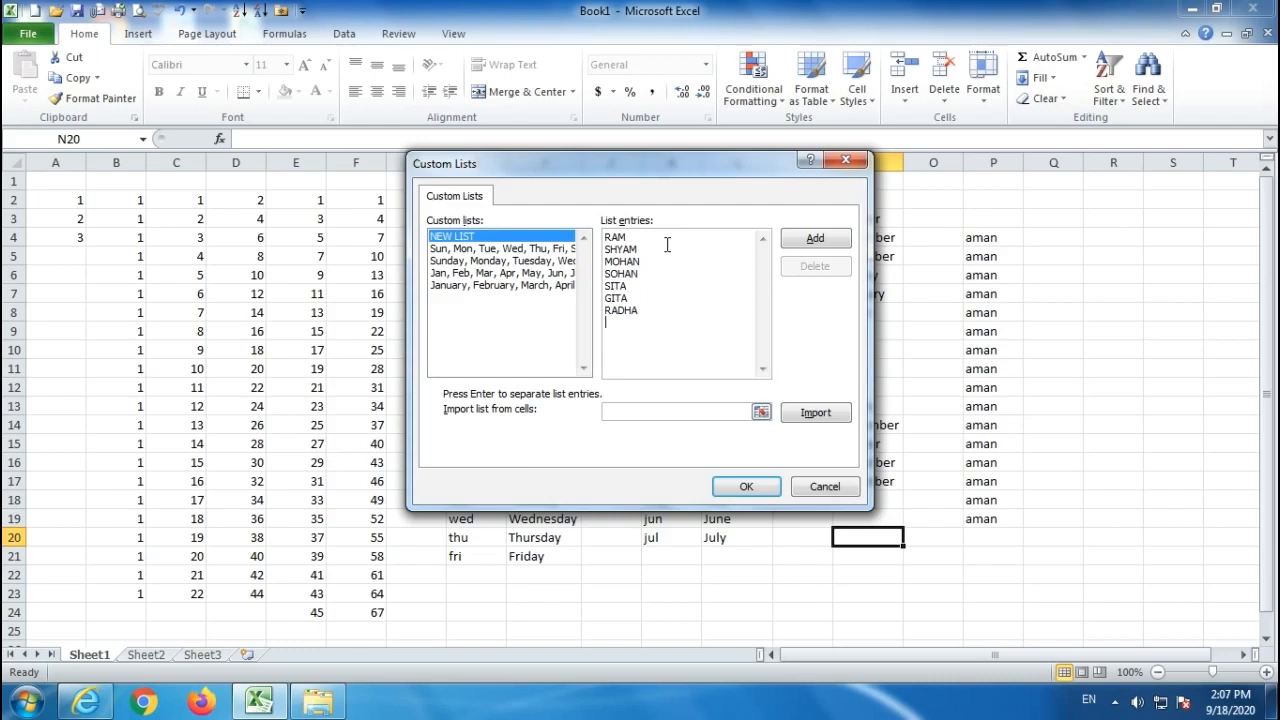
type("AMAN")
key("Return")
type("KIRA")
Add the entered first names as a custom list, confirm it and close the Excel options.
left_click(813, 241)
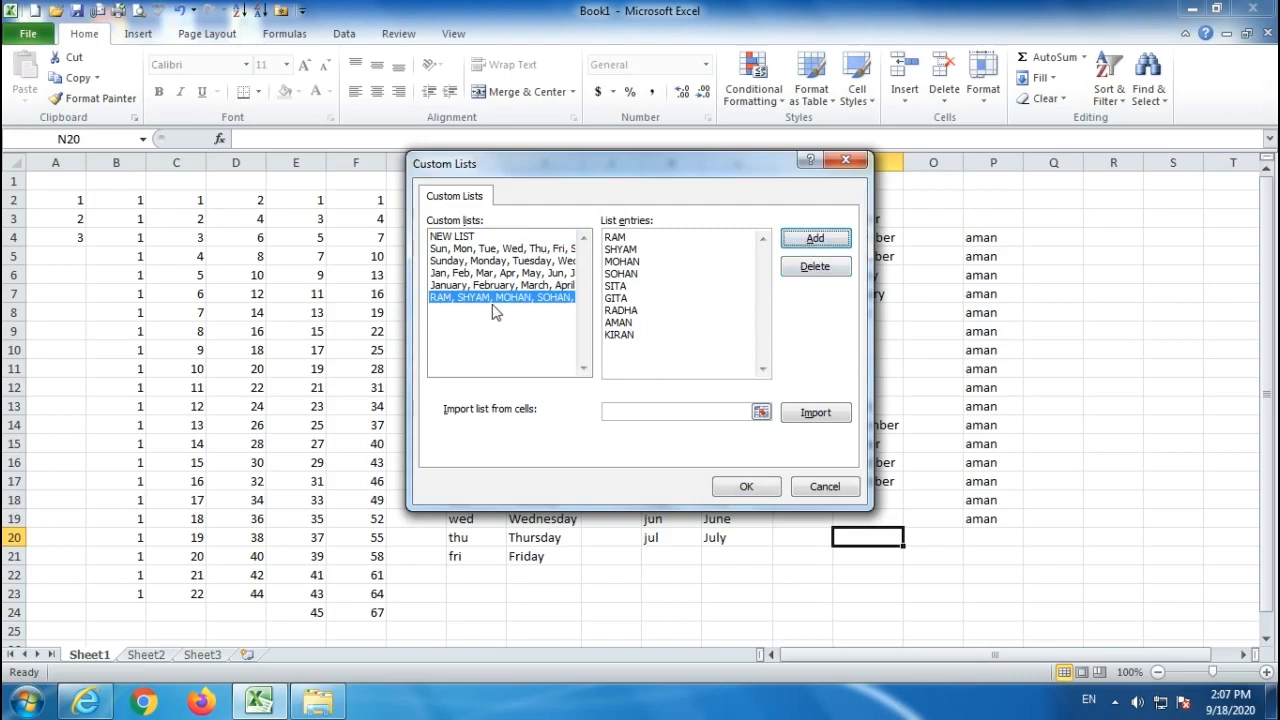
left_click(746, 488)
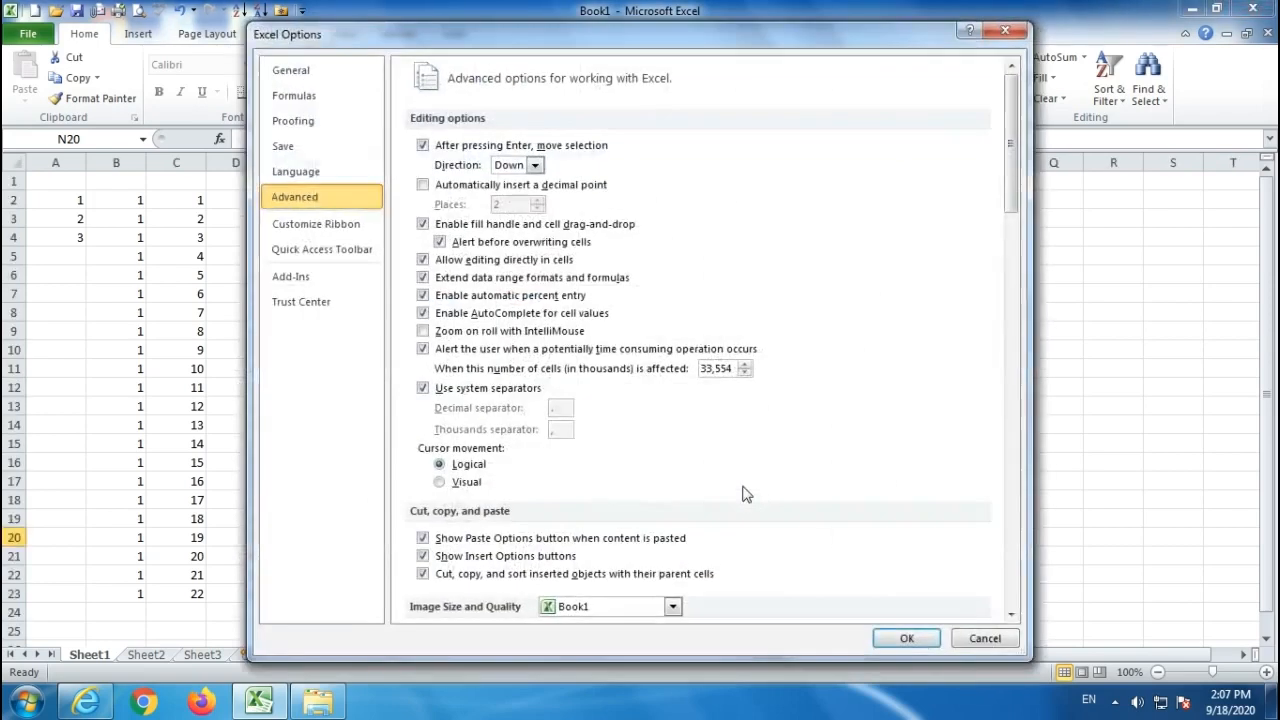
left_click(980, 636)
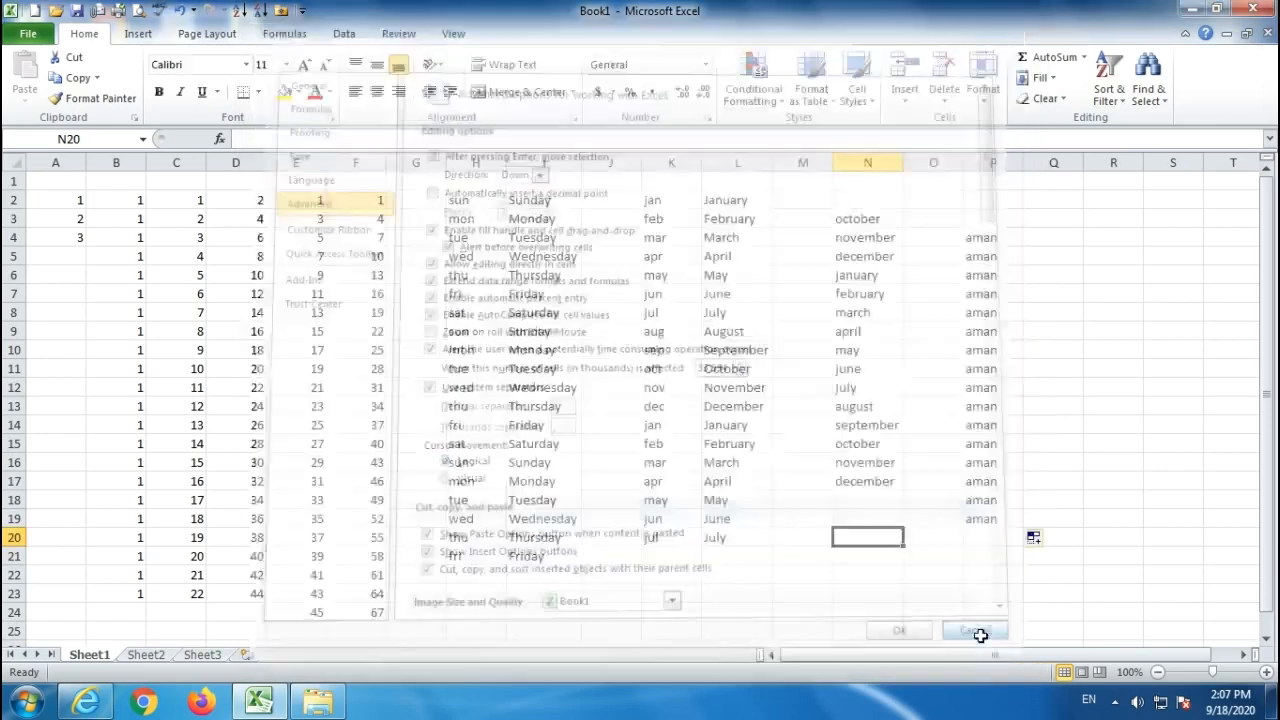
Enter the first name from the new custom list in Q4 and fill the list down to Q19.
left_click(1052, 238)
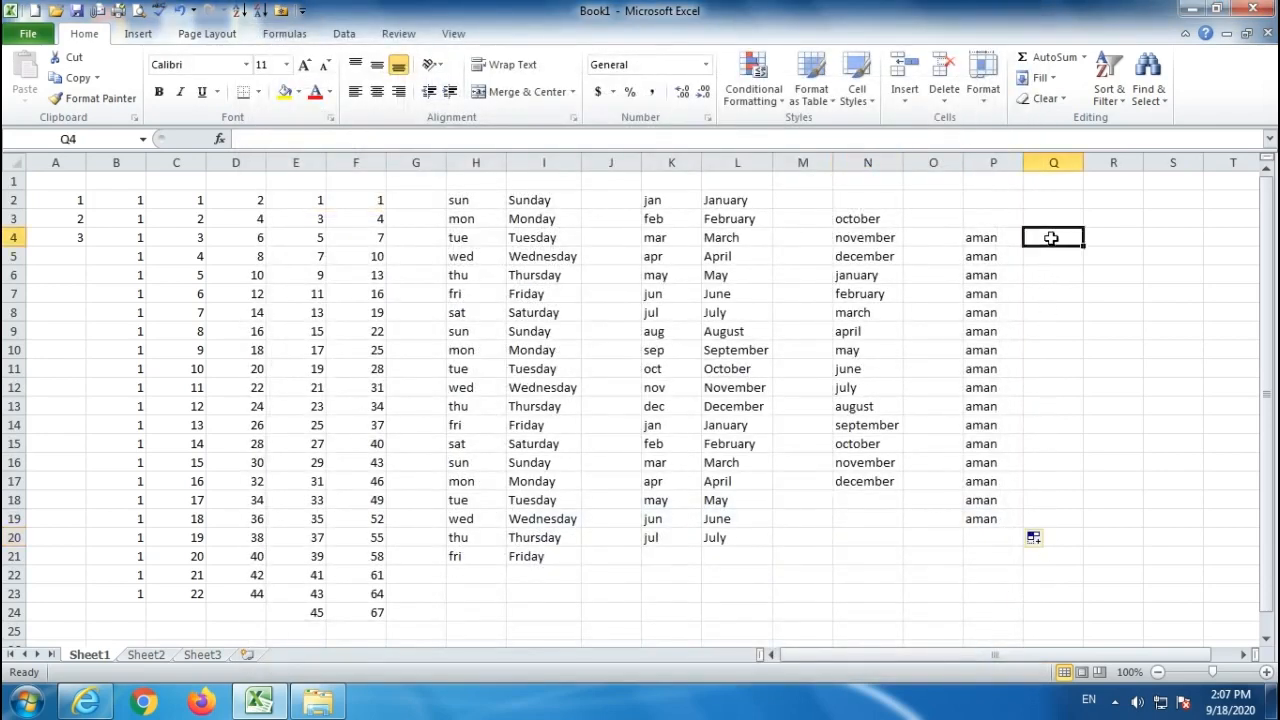
type("RAM")
key("Return")
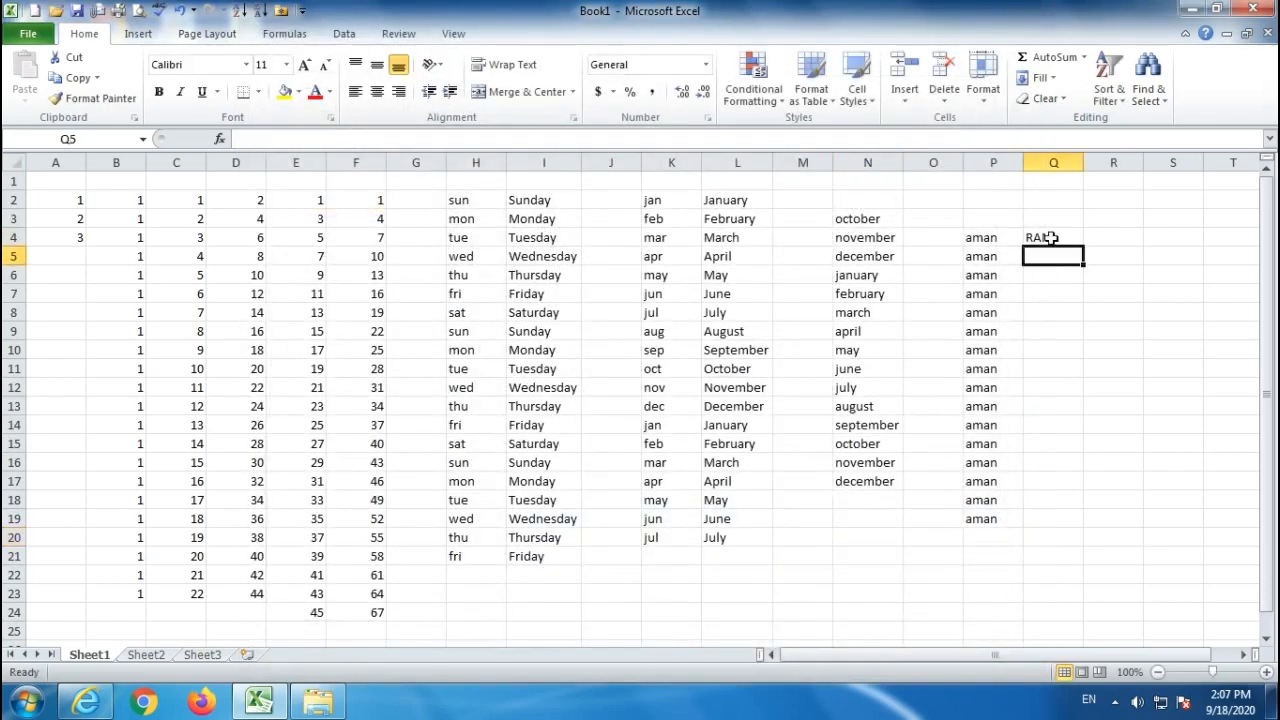
left_click(1050, 238)
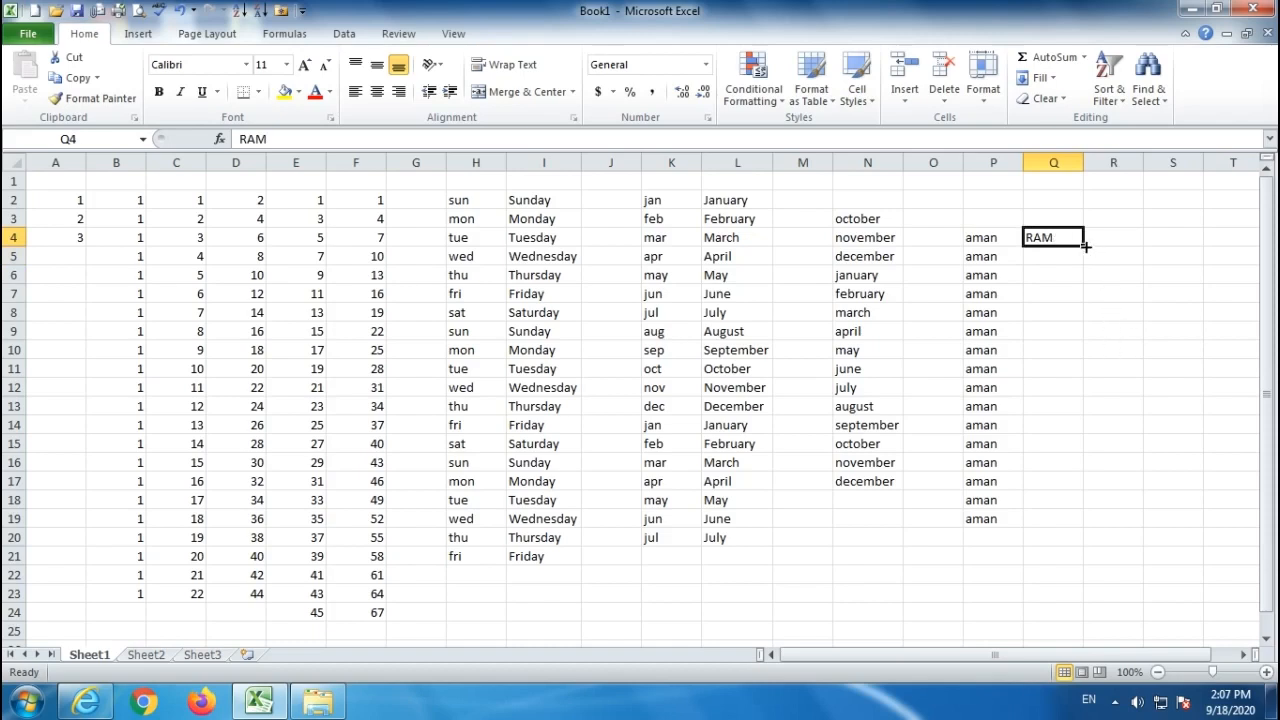
left_click_drag(1083, 250, 1075, 531)
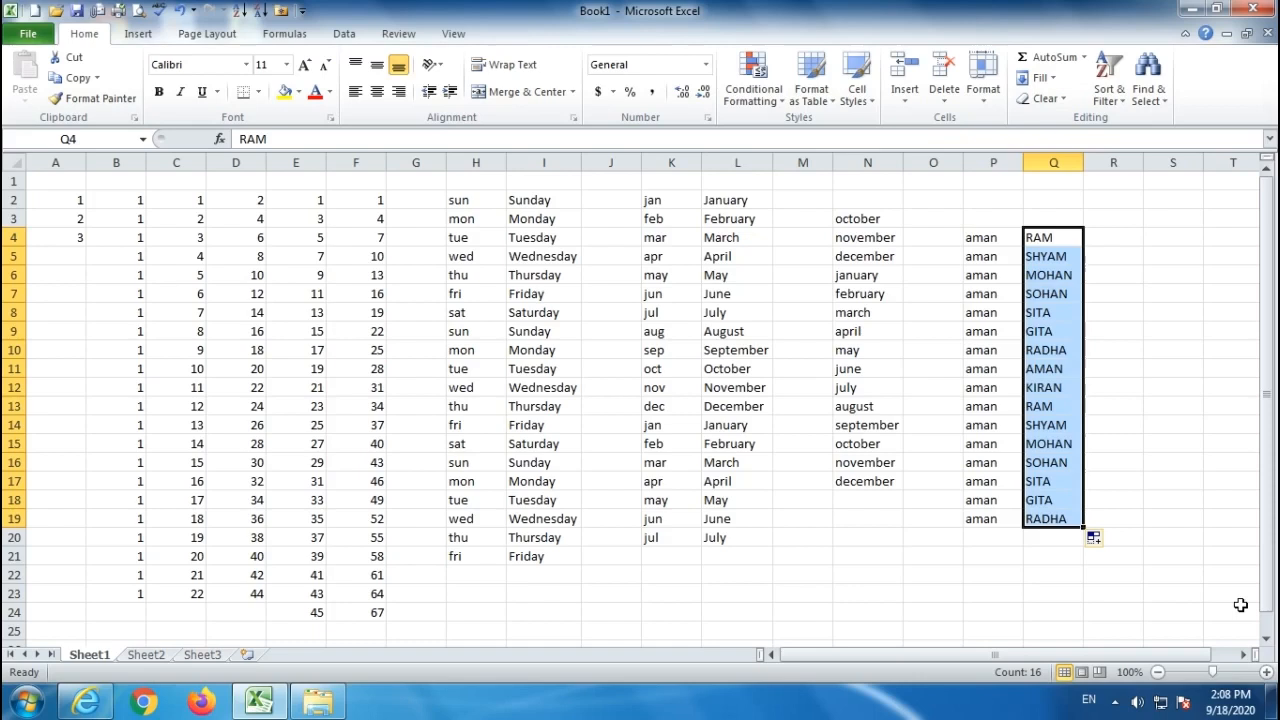
left_click(1119, 241)
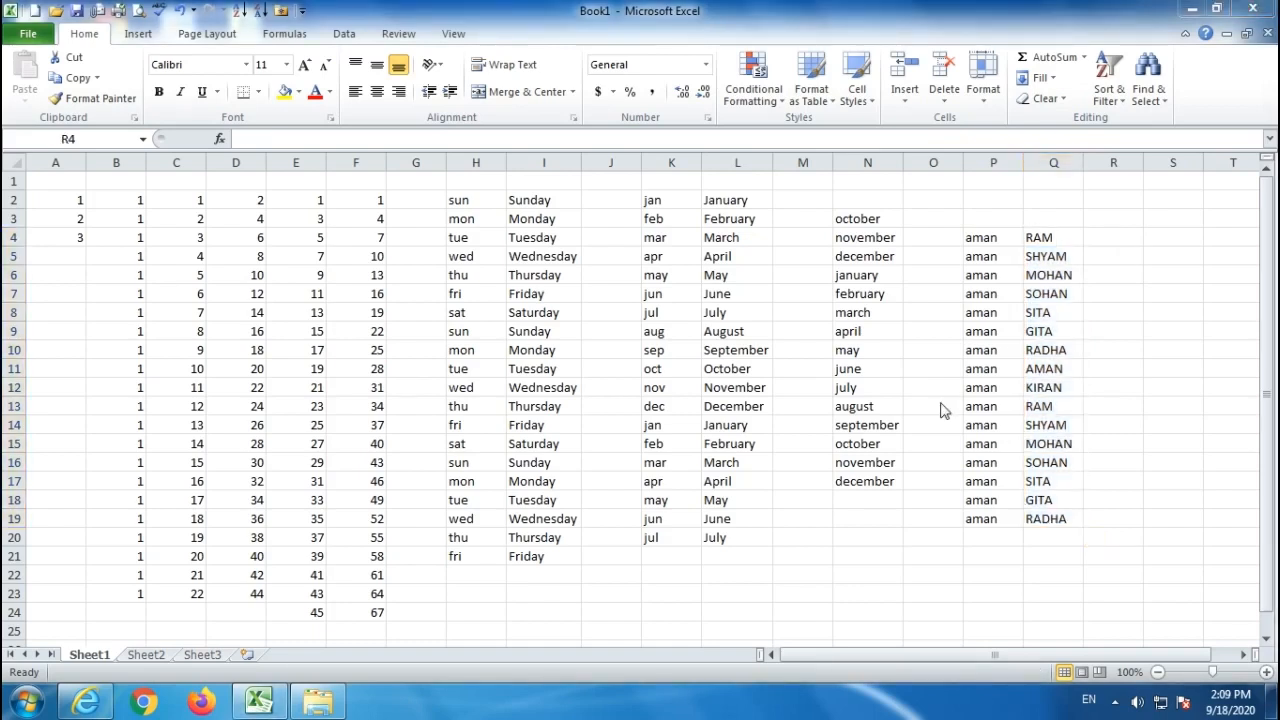
Switch to Sheet2 and highlight the list of names in column A to review it.
left_click(144, 654)
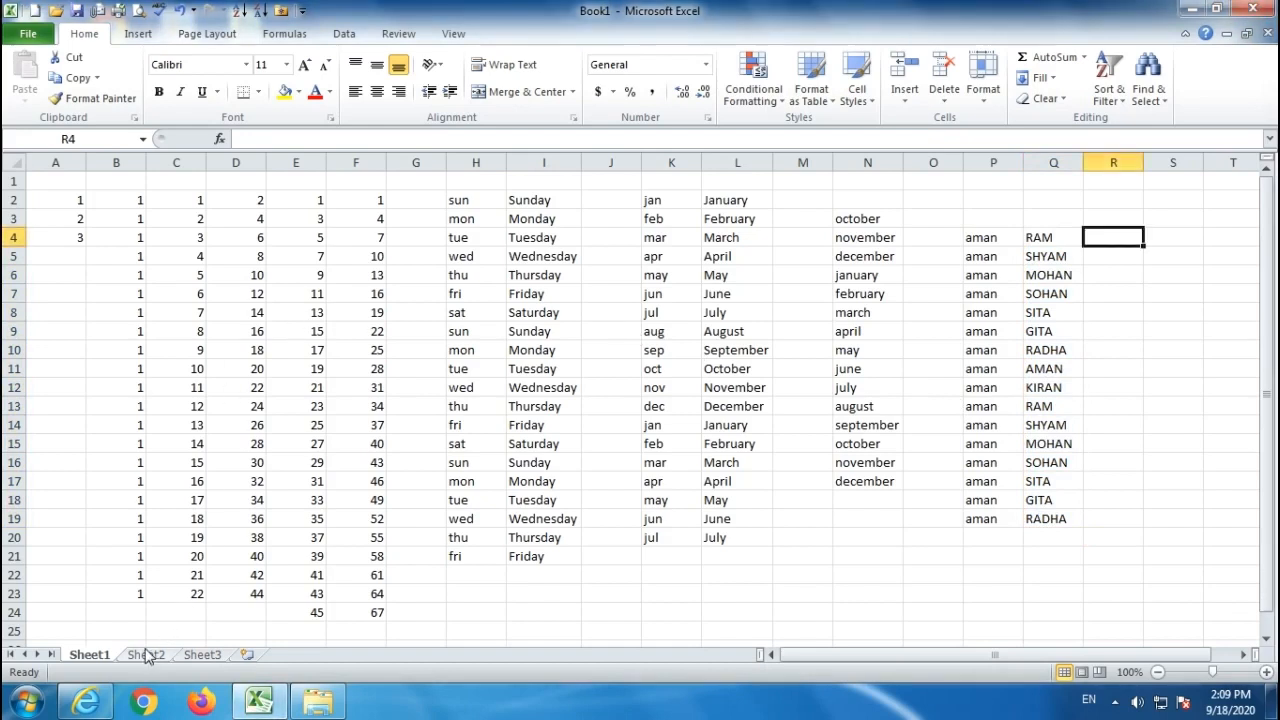
left_click(144, 654)
left_click_drag(40, 199, 57, 418)
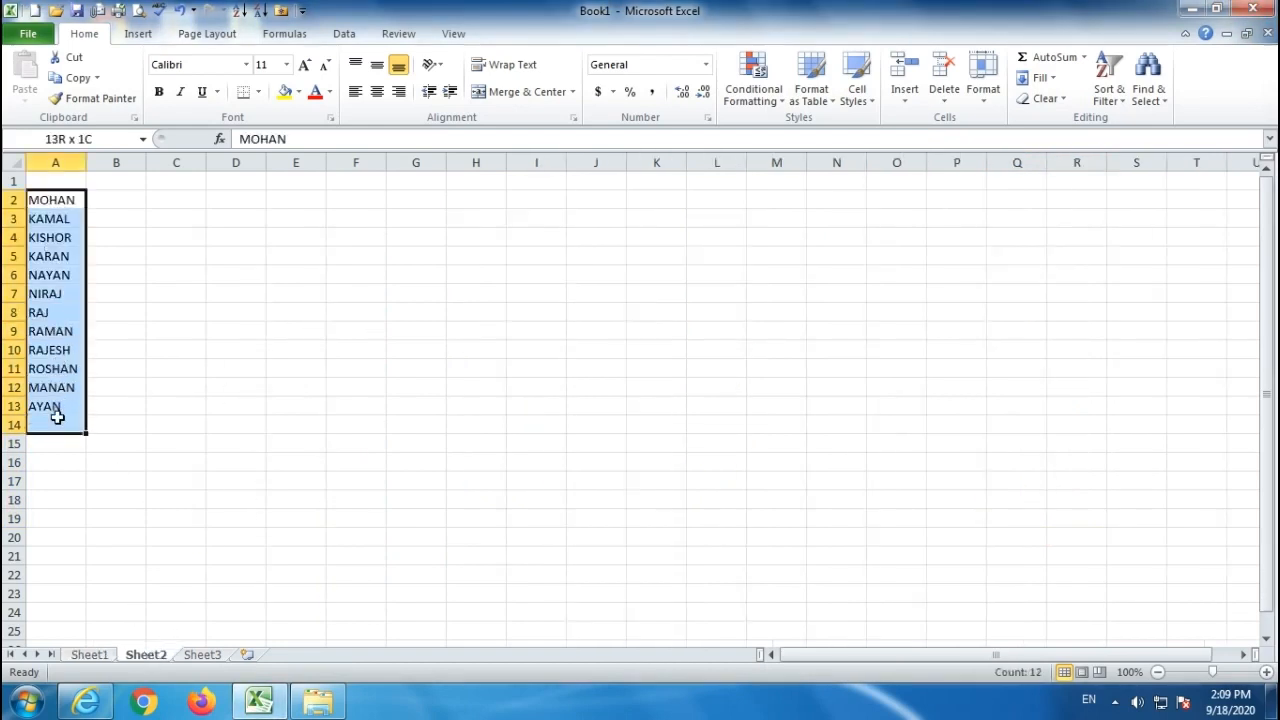
left_click(268, 408)
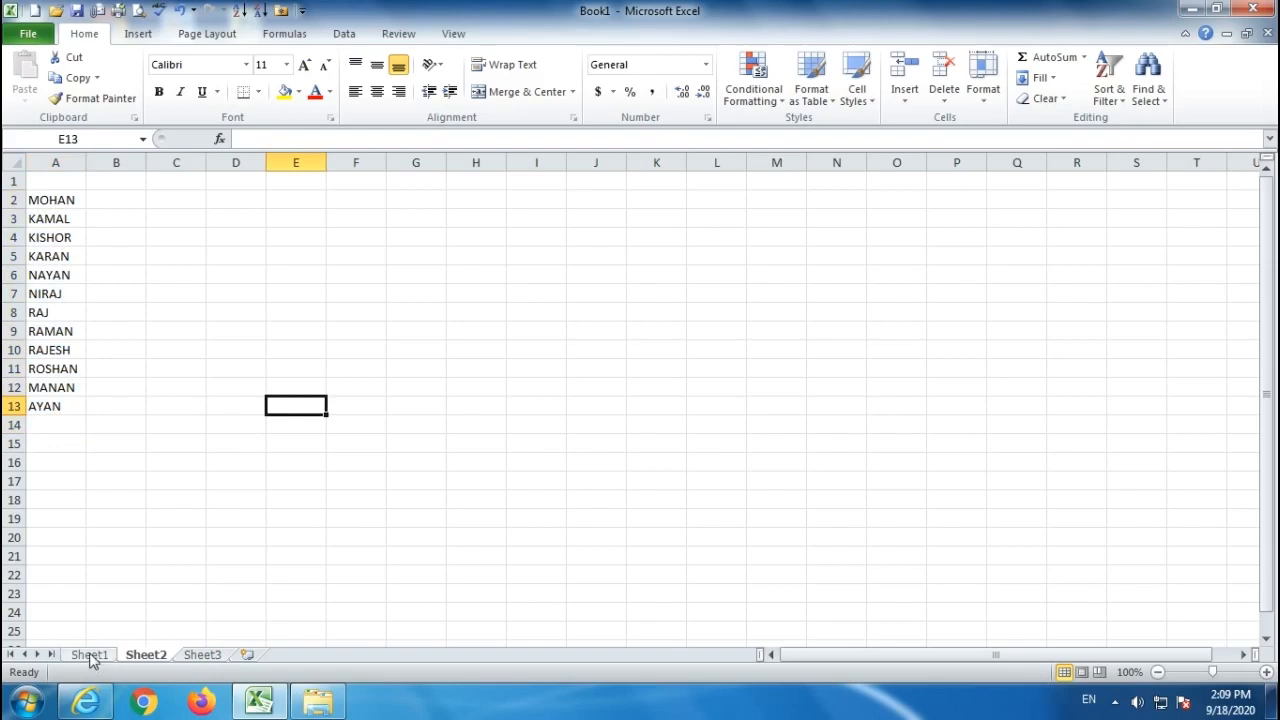
Open the custom lists editor from the advanced Excel options and move its dialog clear of the names in column A.
left_click(33, 40)
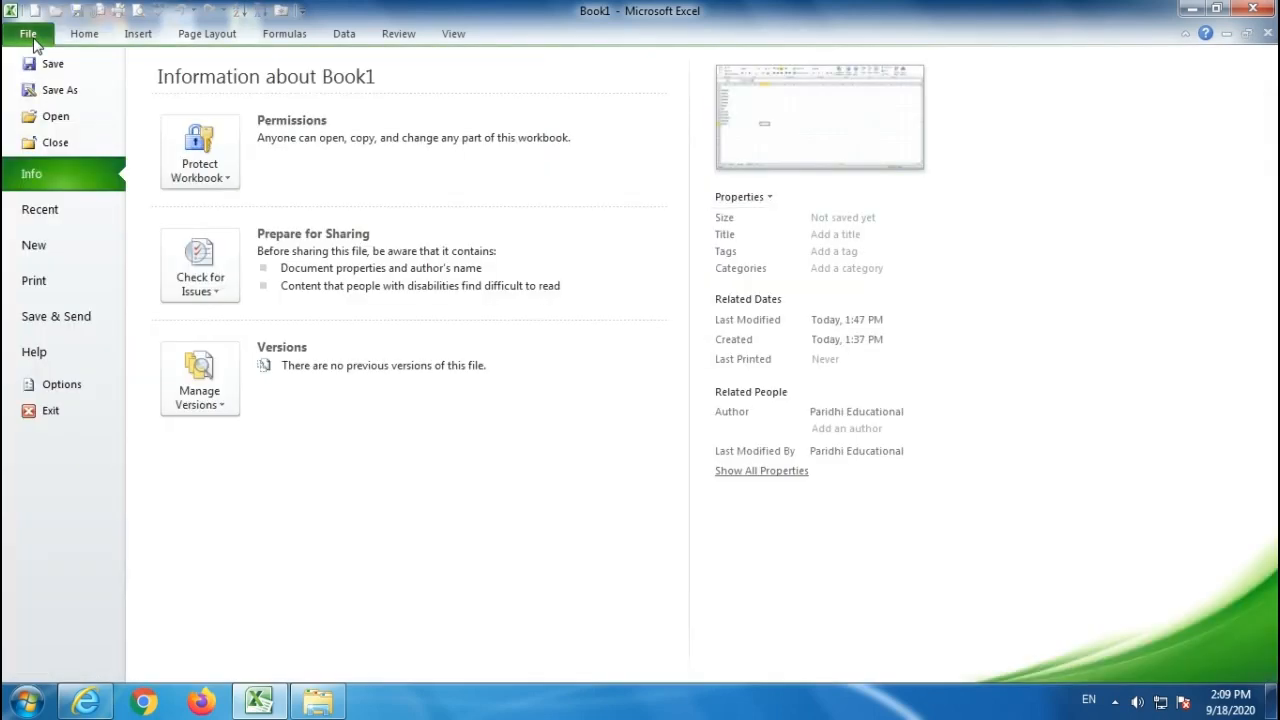
left_click(62, 384)
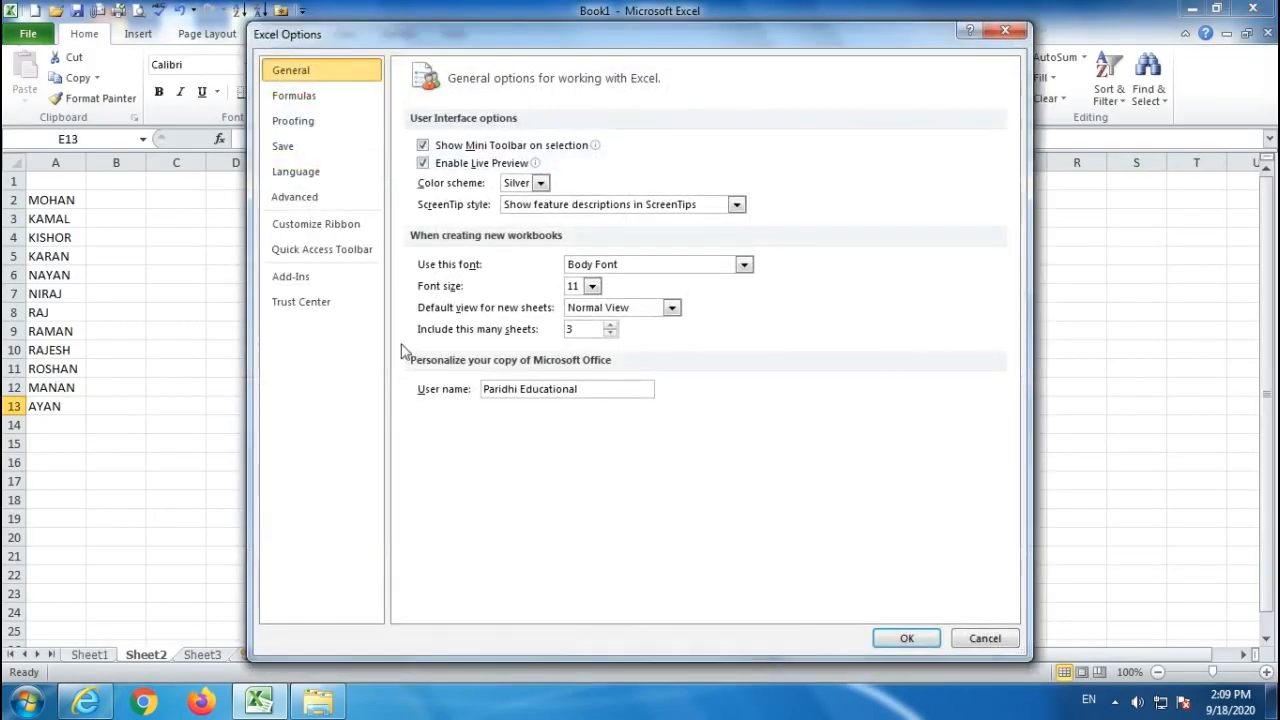
left_click(298, 197)
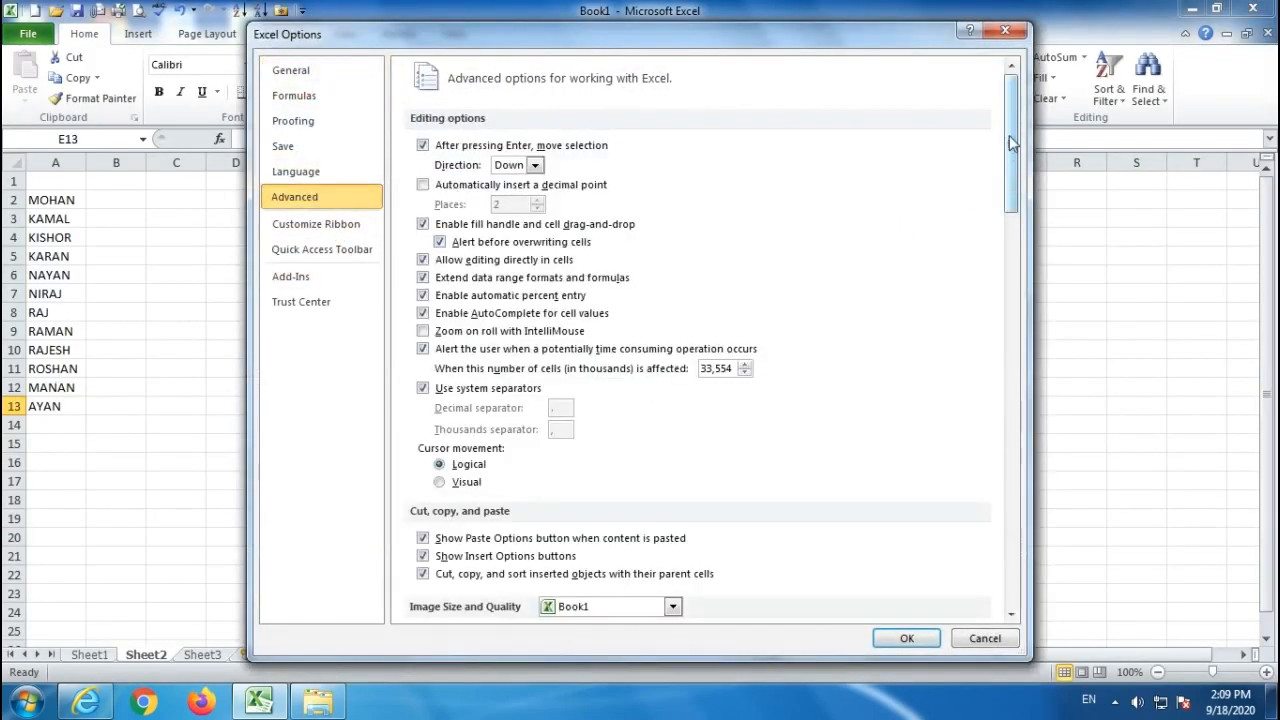
scroll(826, 277, "down", 20)
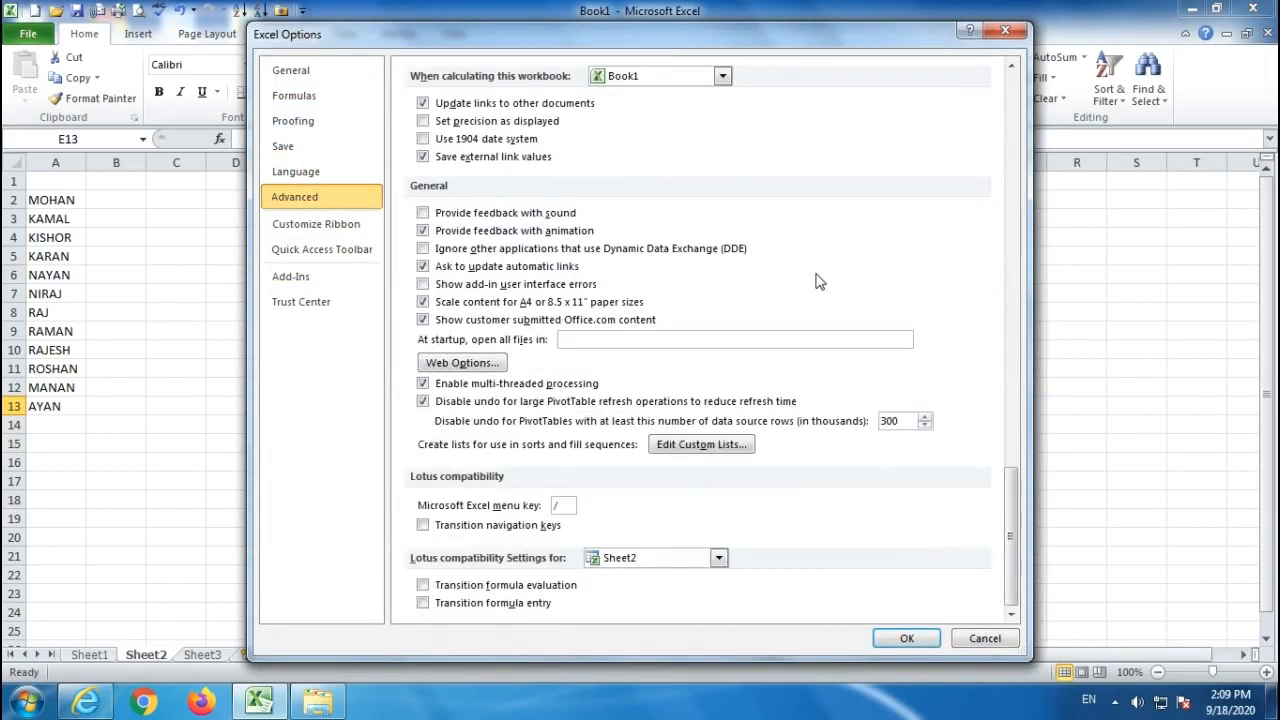
left_click(690, 445)
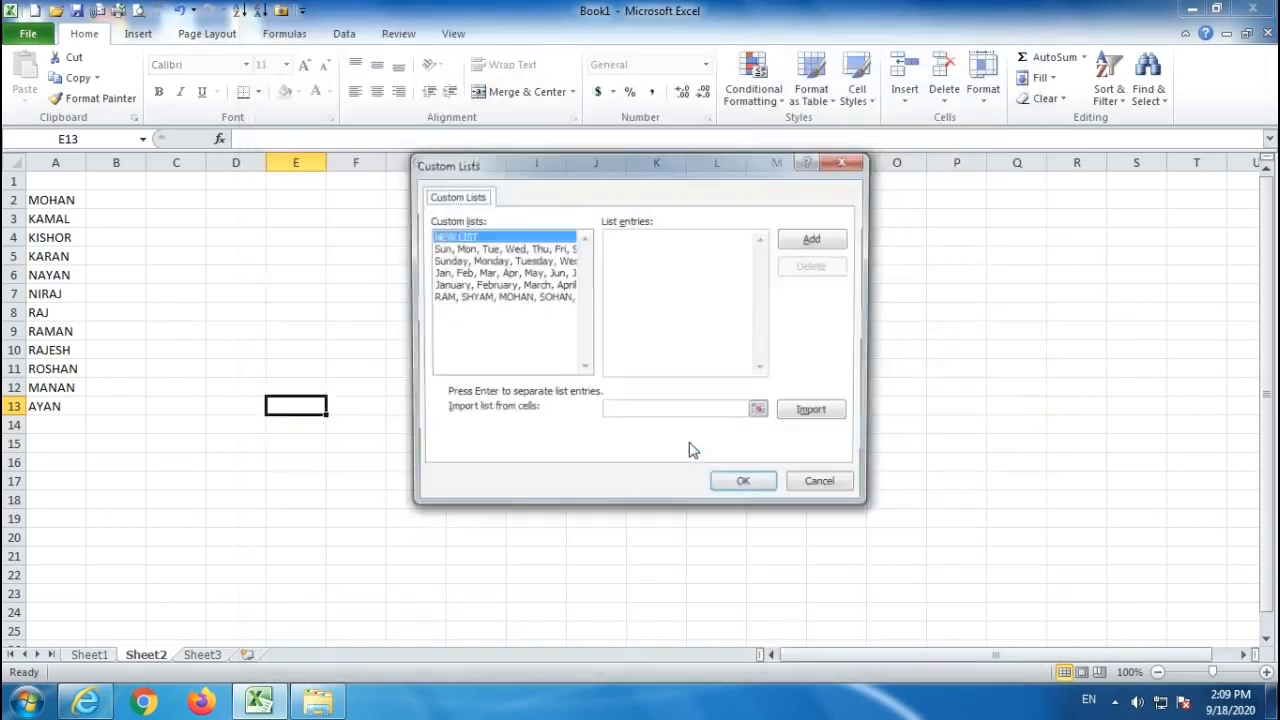
left_click_drag(646, 168, 660, 88)
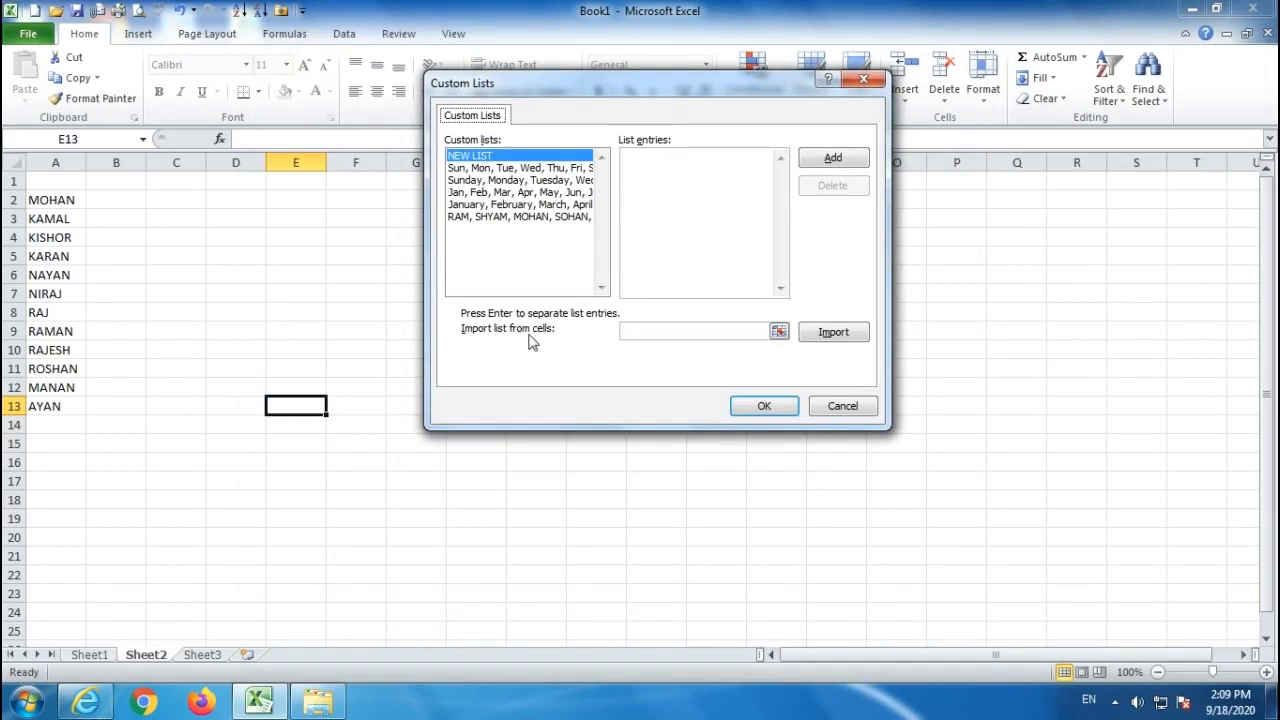
Import the names in A2:A13 as a new custom list, confirm it and close the Excel options.
left_click(636, 331)
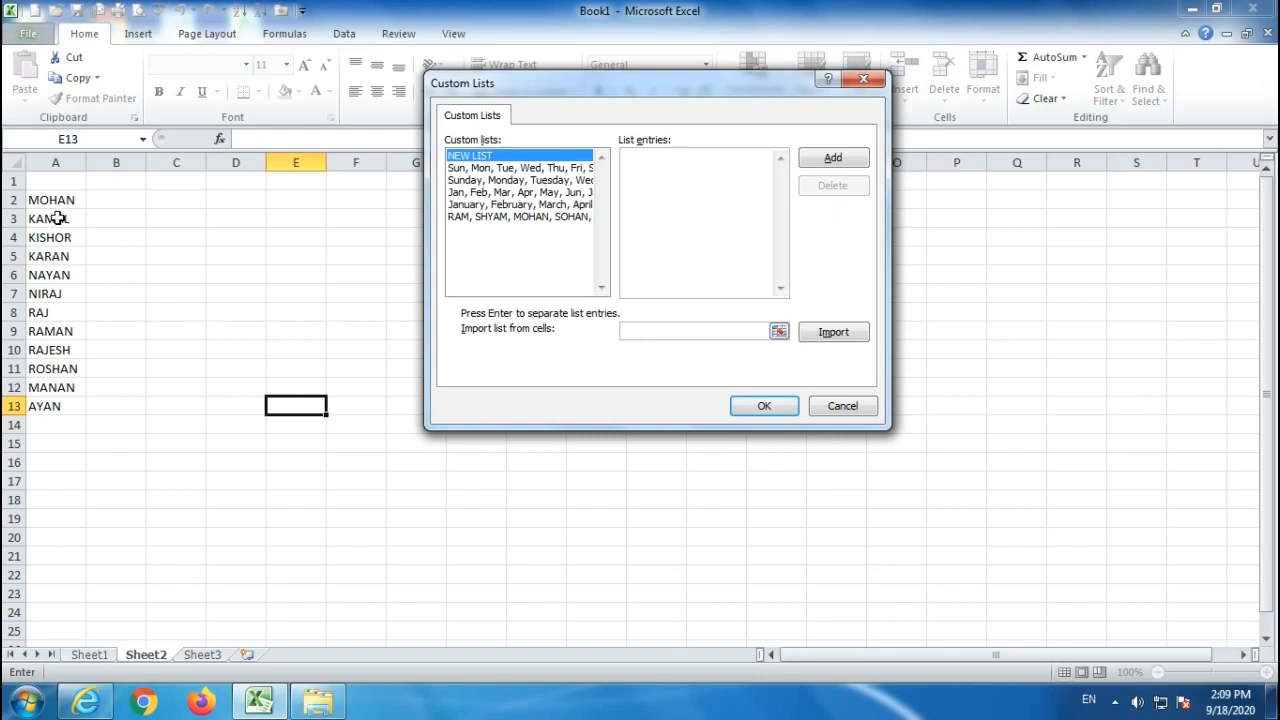
left_click_drag(43, 200, 48, 407)
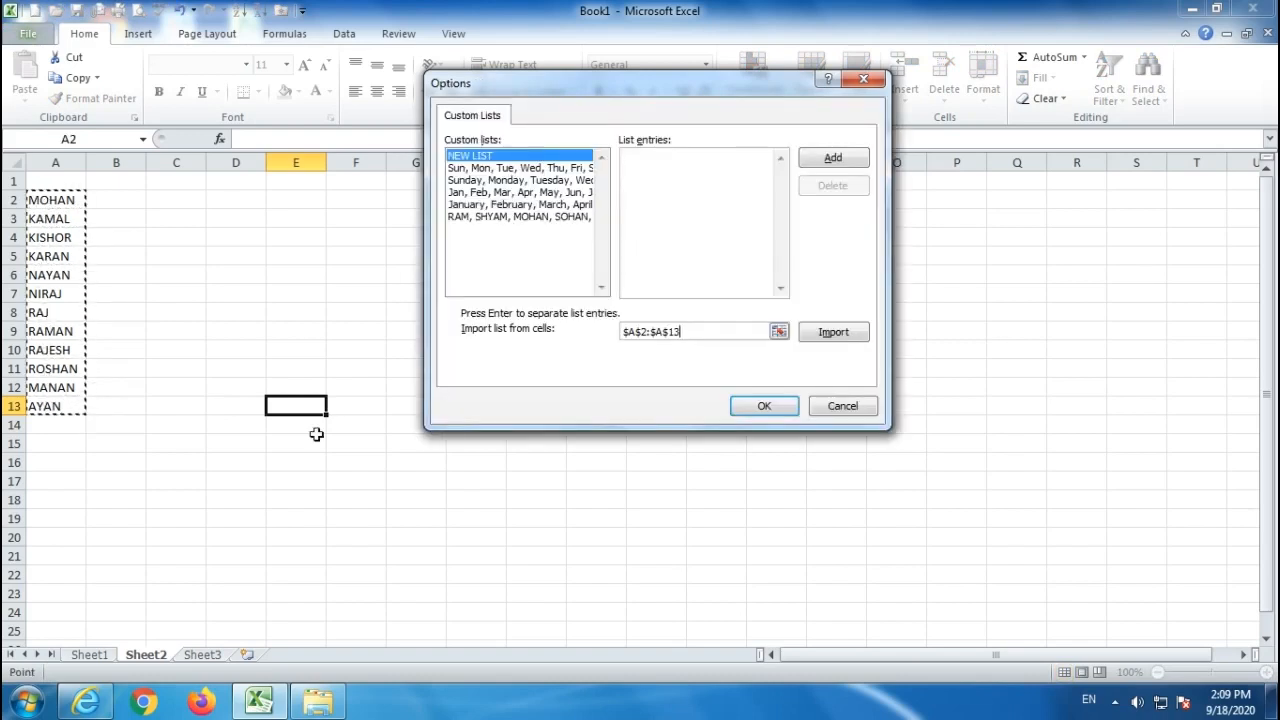
left_click(833, 334)
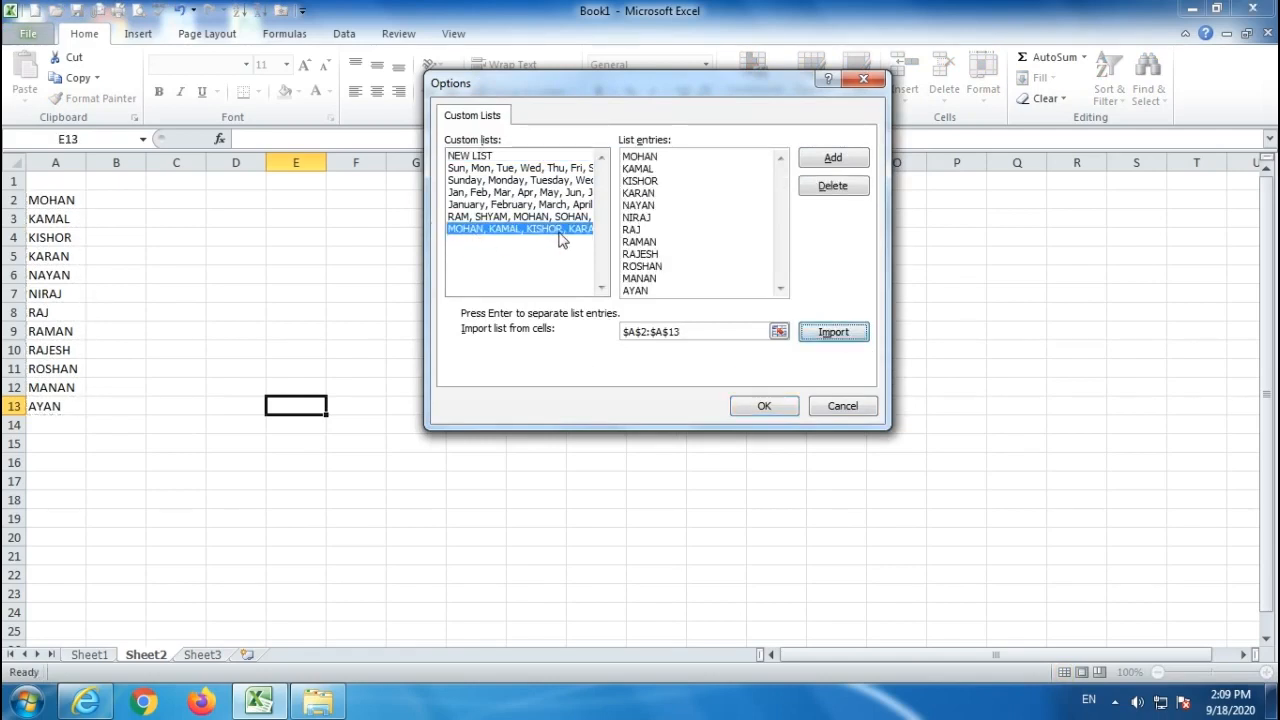
left_click(764, 407)
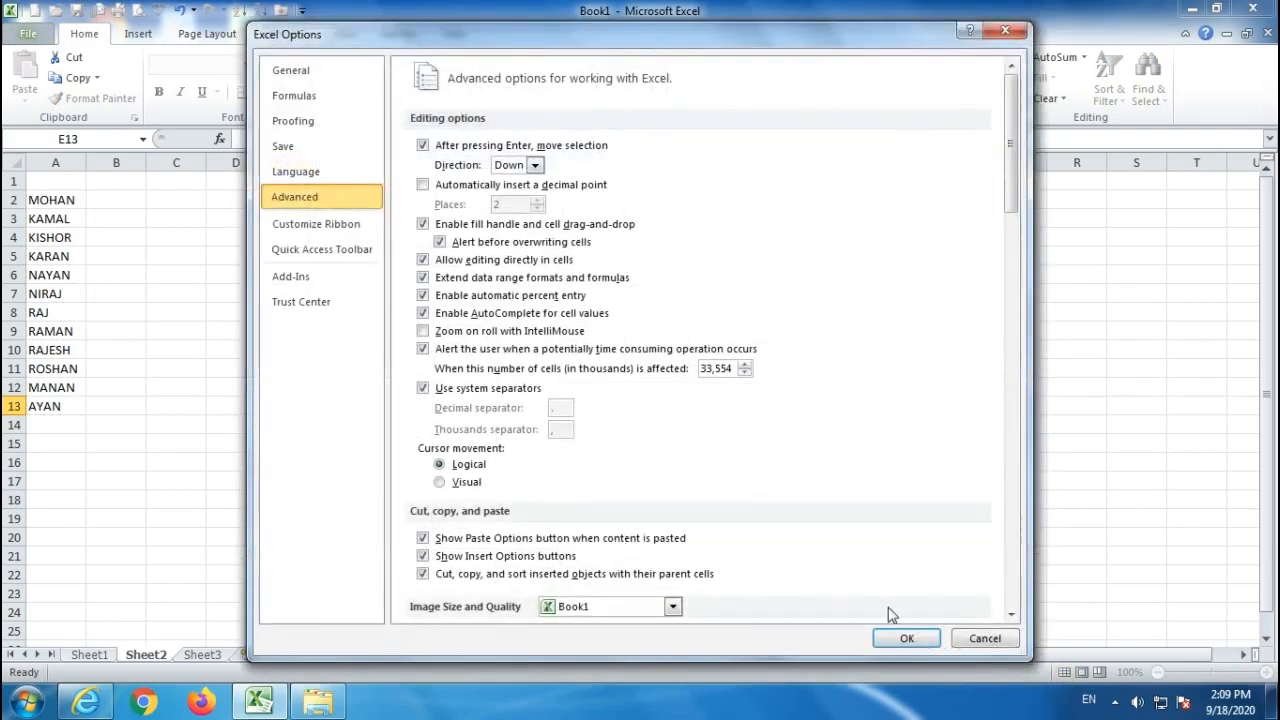
left_click(985, 638)
Enter the seventh name of the imported list in C4 and fill the list down to C15.
left_click(217, 248)
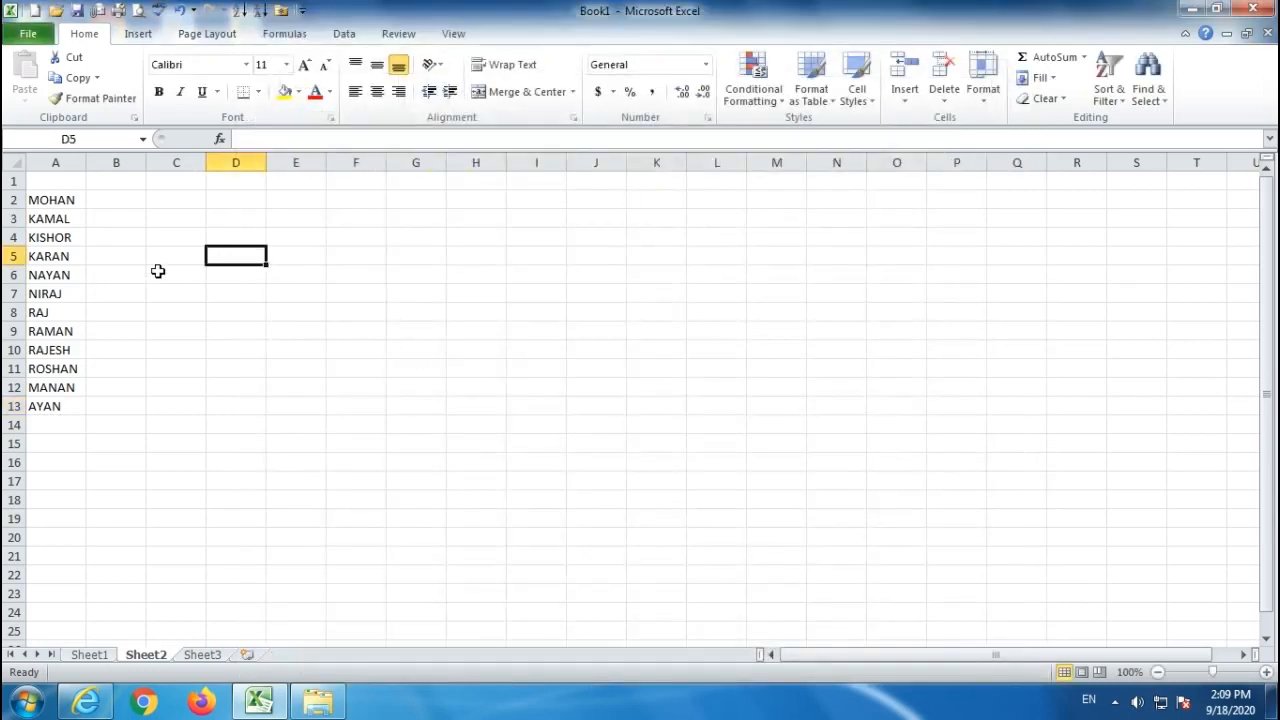
left_click(177, 238)
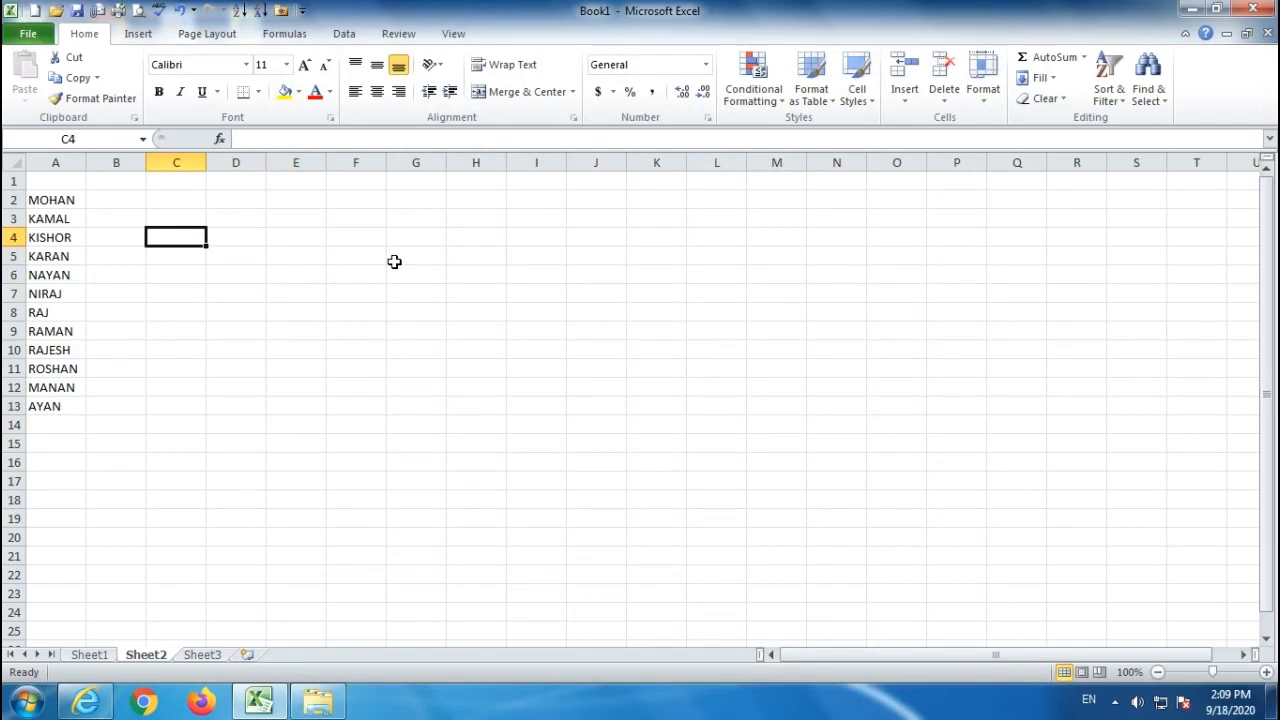
type("RAJ")
key("Return")
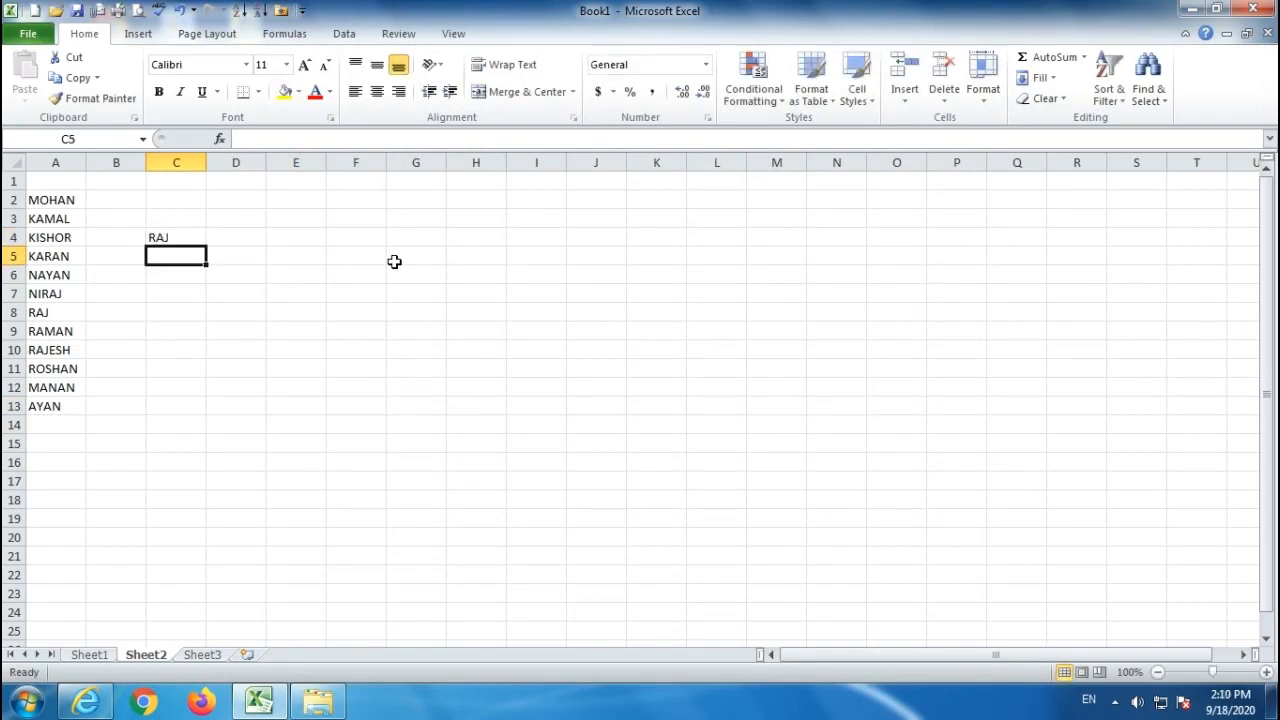
left_click(186, 237)
left_click_drag(207, 248, 201, 459)
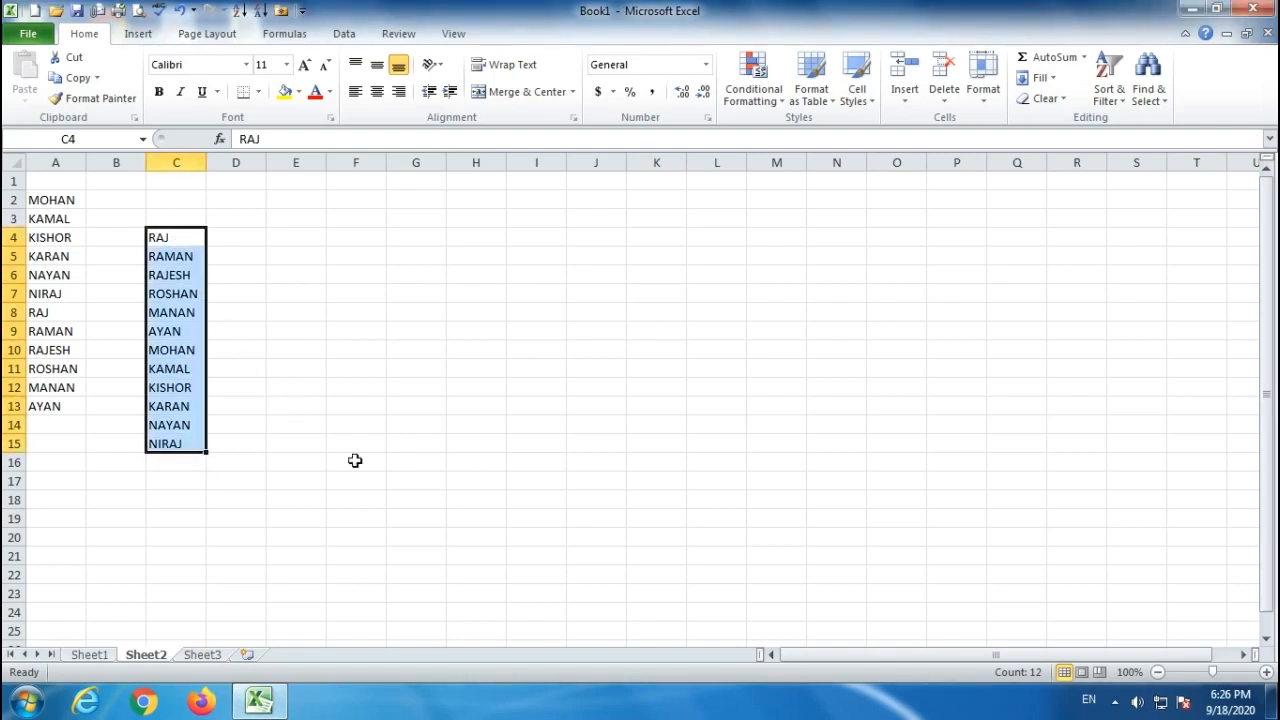
Reopen the custom lists editor from the advanced Excel options.
left_click(262, 371)
left_click(30, 36)
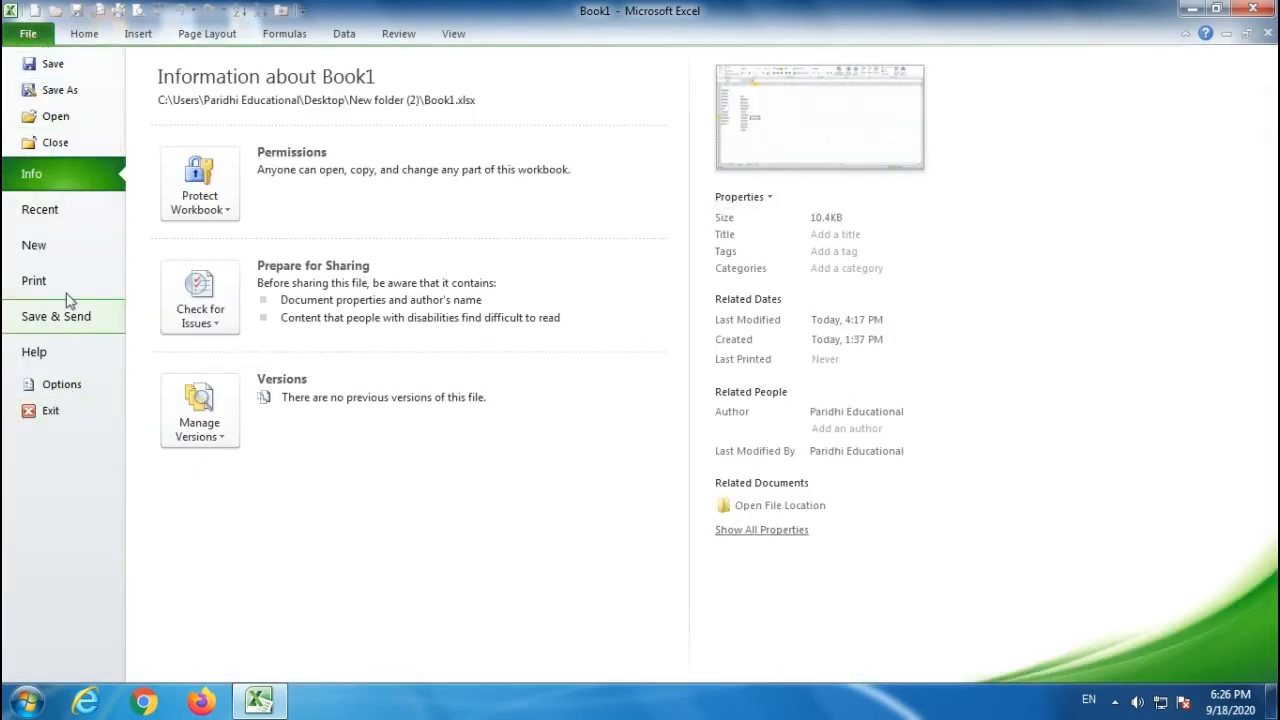
left_click(70, 390)
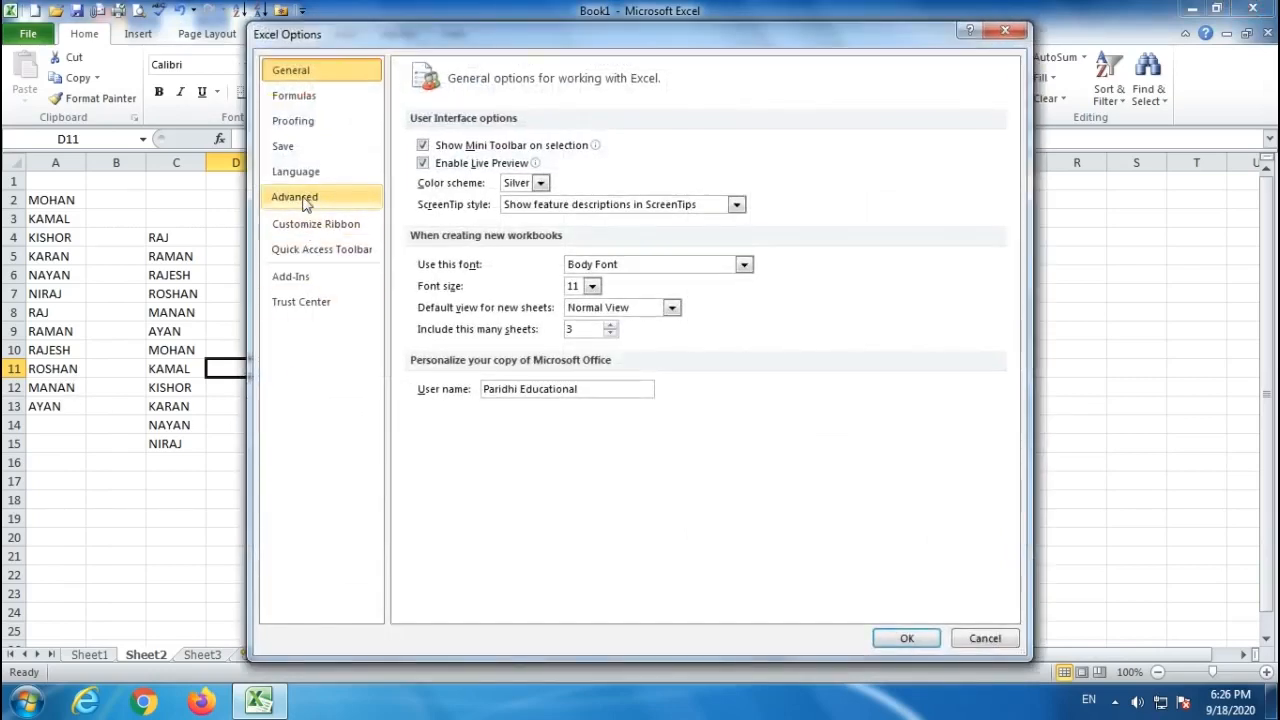
left_click(303, 198)
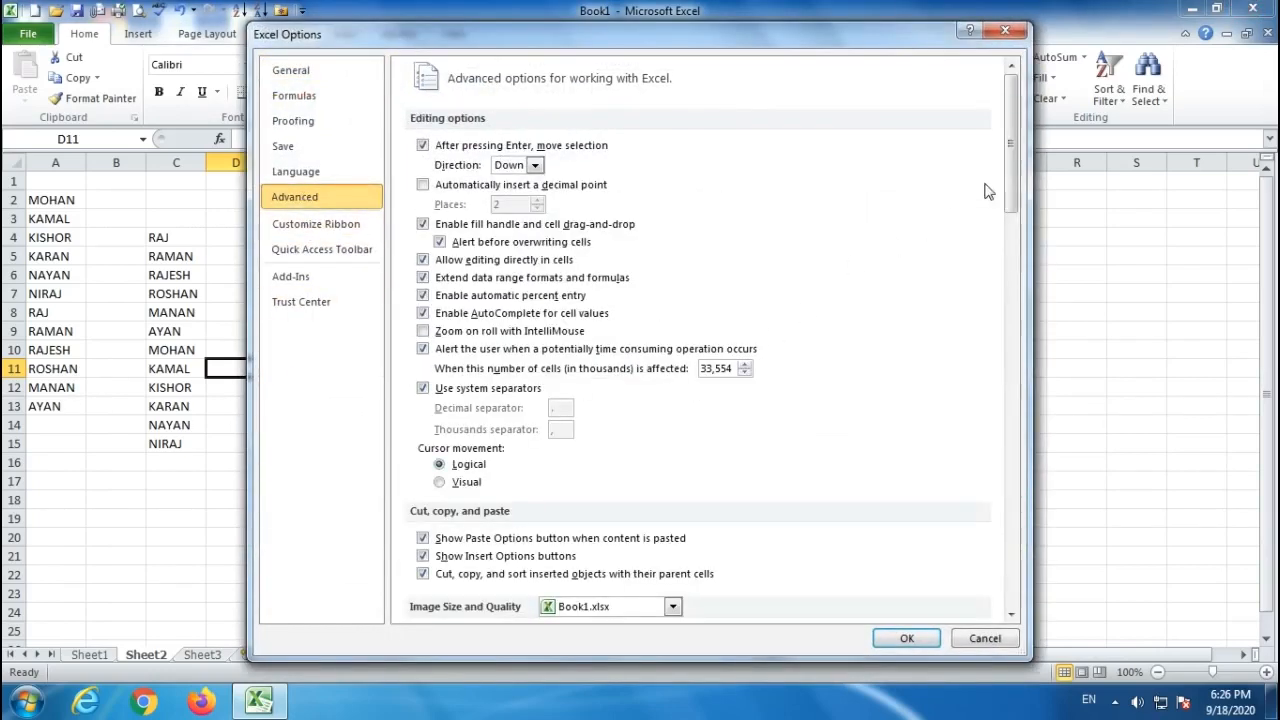
left_click_drag(1010, 155, 1010, 550)
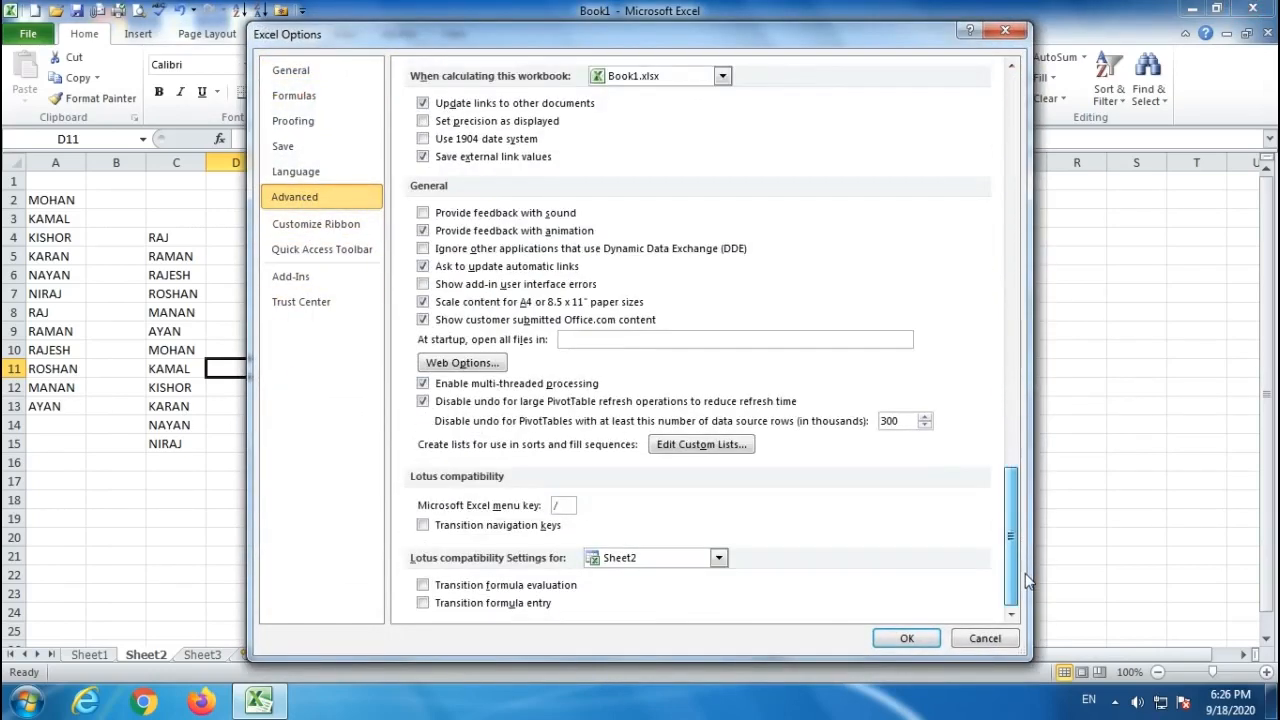
left_click(686, 445)
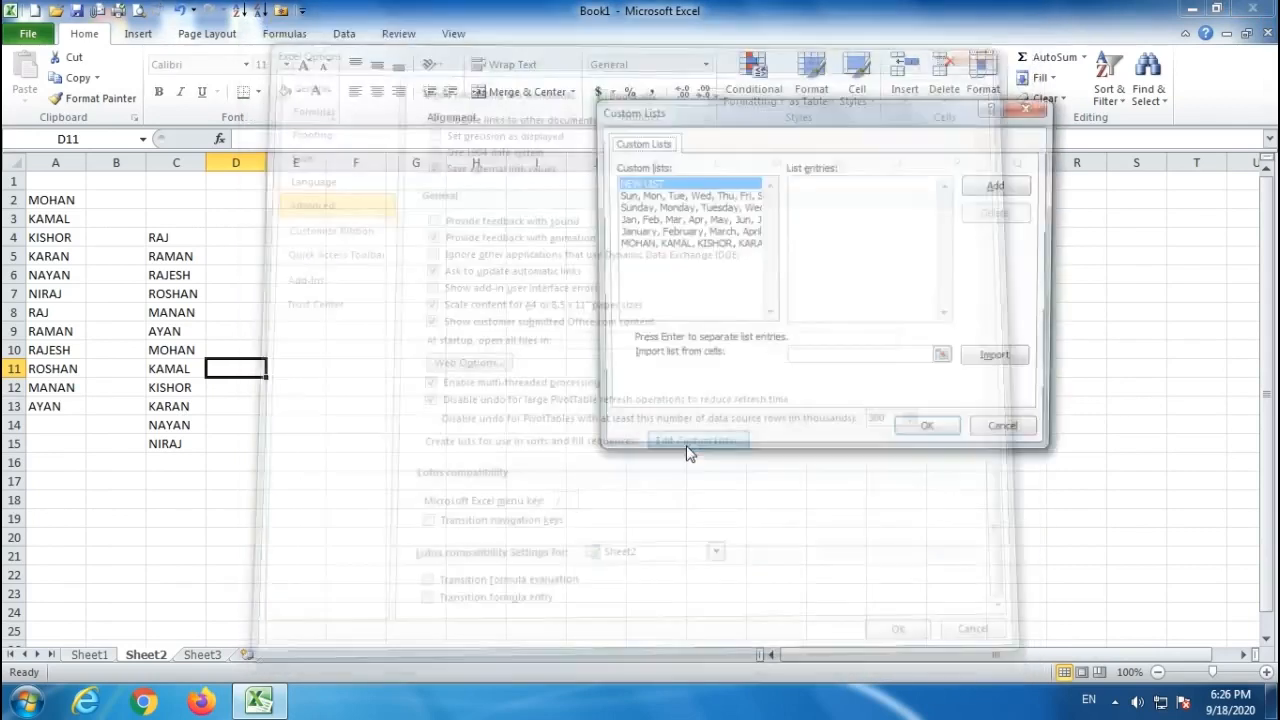
Delete the imported custom list of names permanently, confirm the change and close the Excel options.
left_click(668, 245)
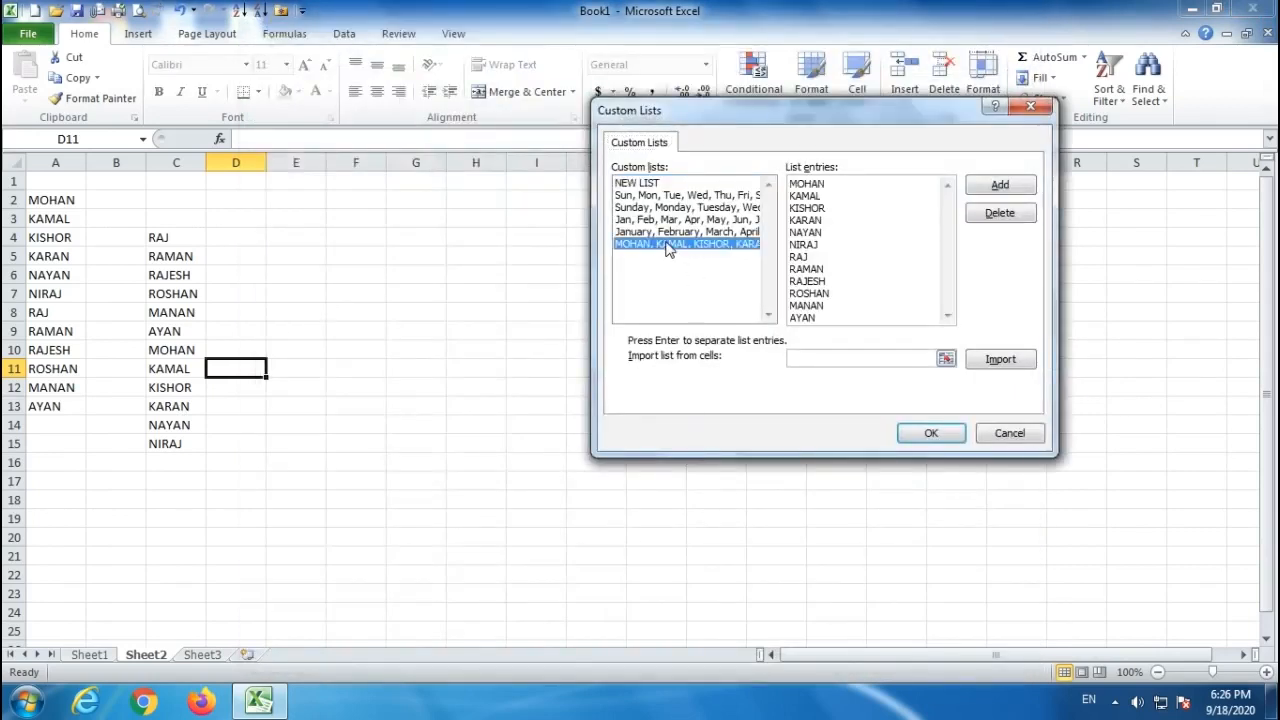
left_click(1000, 214)
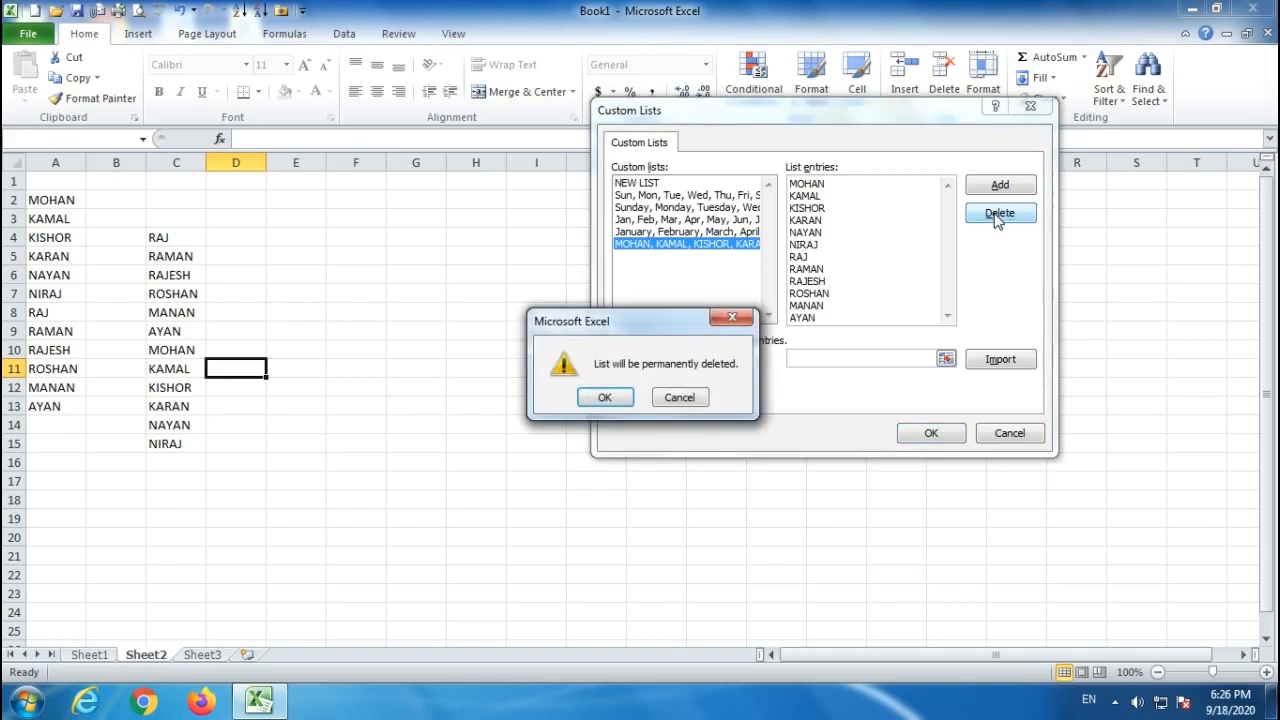
left_click(606, 398)
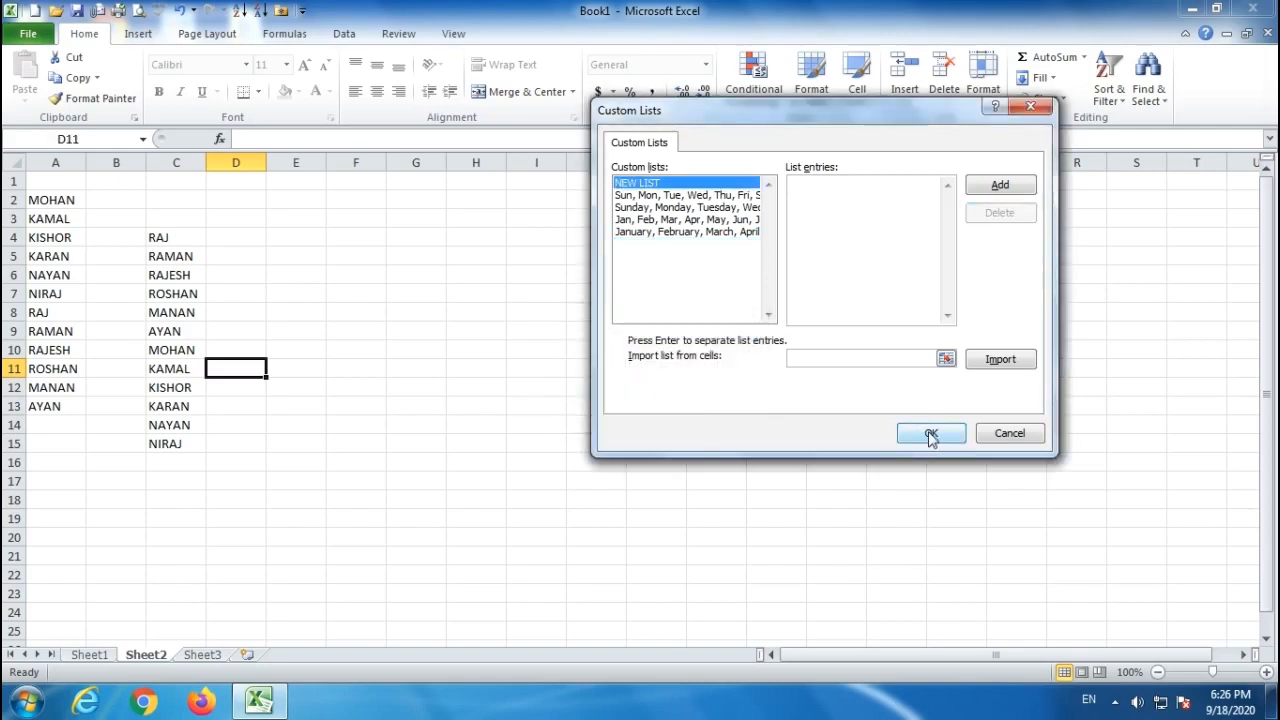
left_click(930, 434)
left_click(985, 641)
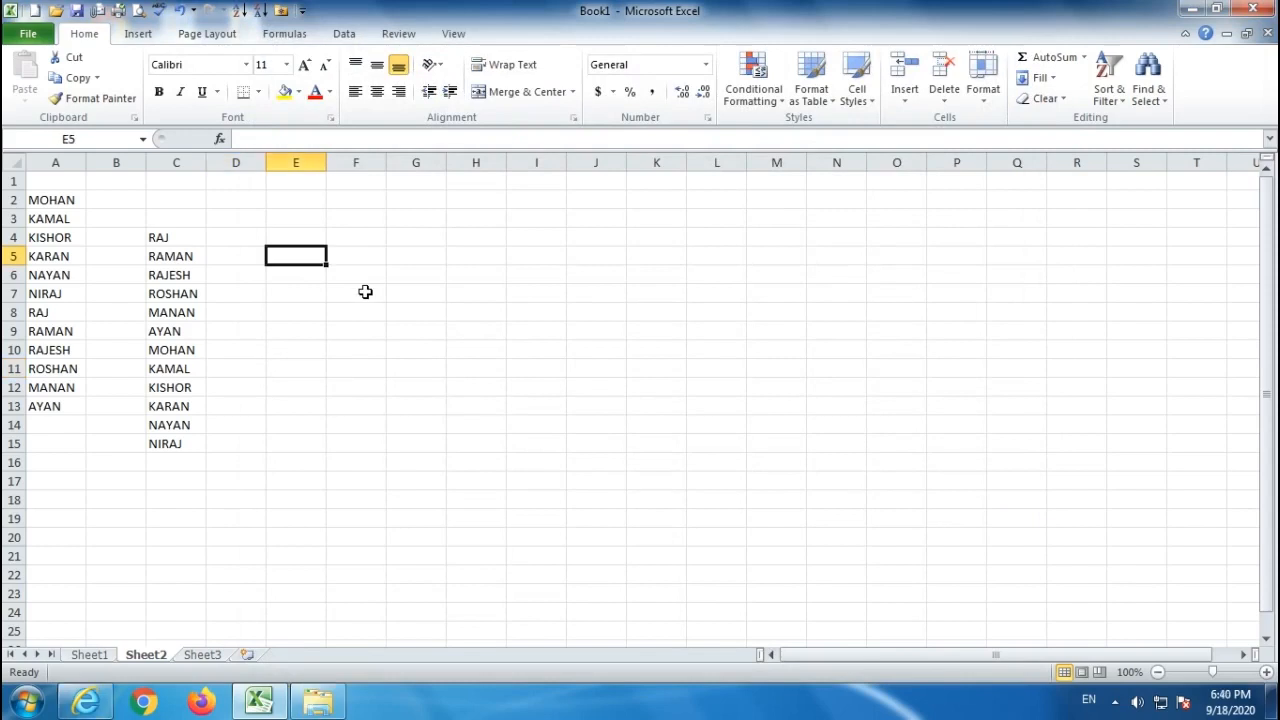
Enter the same name as in C4 in E5, fill it down to E18 and return to Sheet1.
type("RAJ")
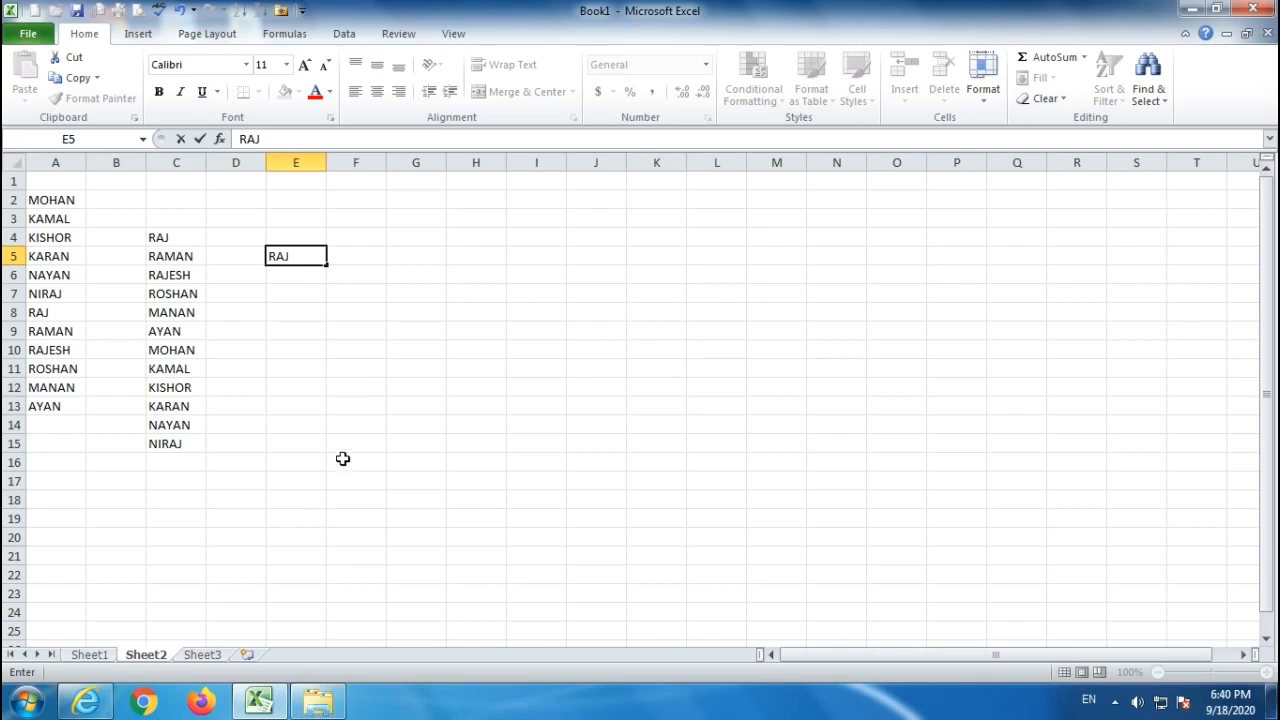
left_click(296, 372)
left_click(297, 256)
left_click_drag(325, 265, 325, 508)
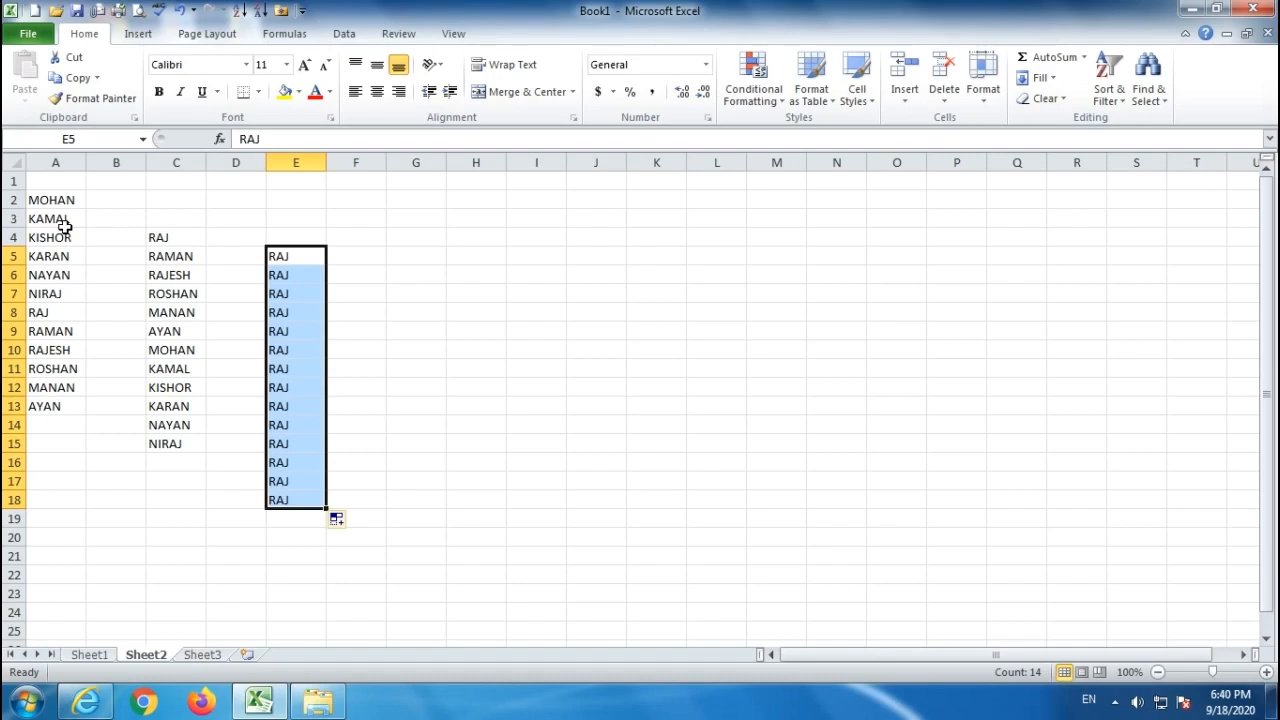
left_click(92, 655)
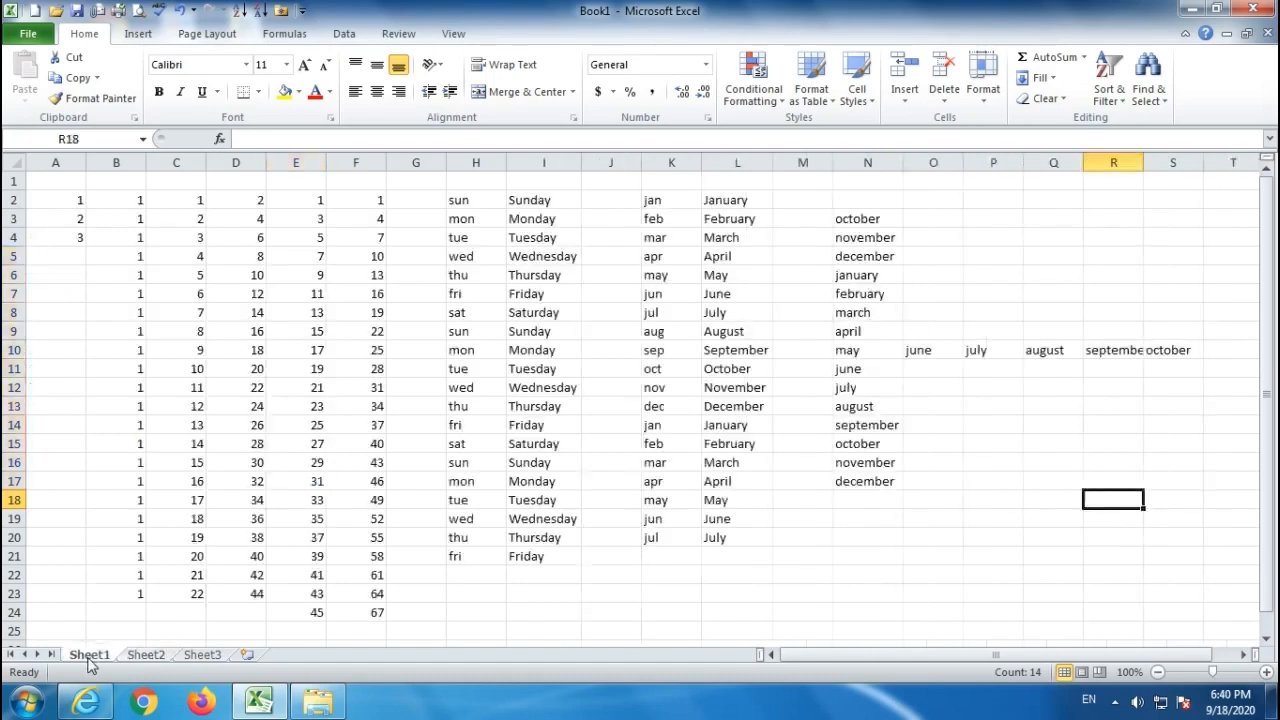